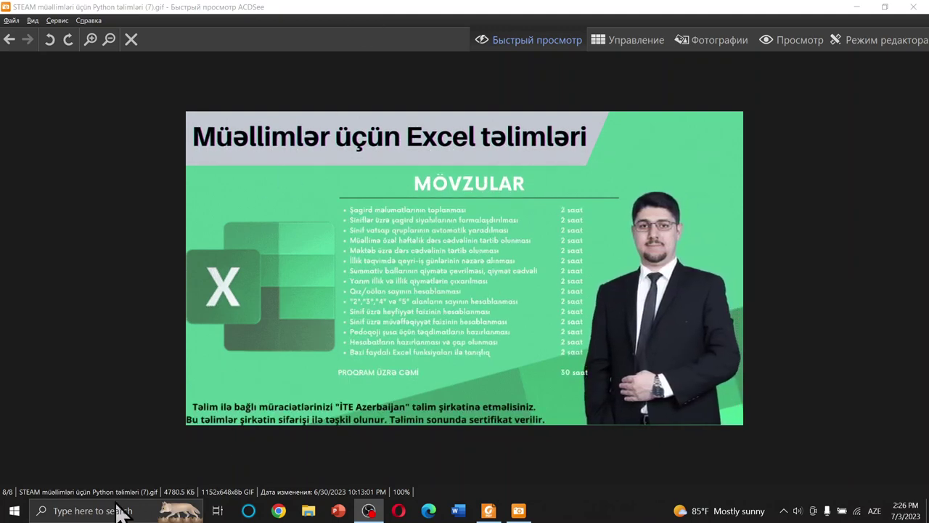
- Launch Excel via taskbar search and open 2024-cü tədris ili.xlsx from the Recent list
left_click(59, 510)
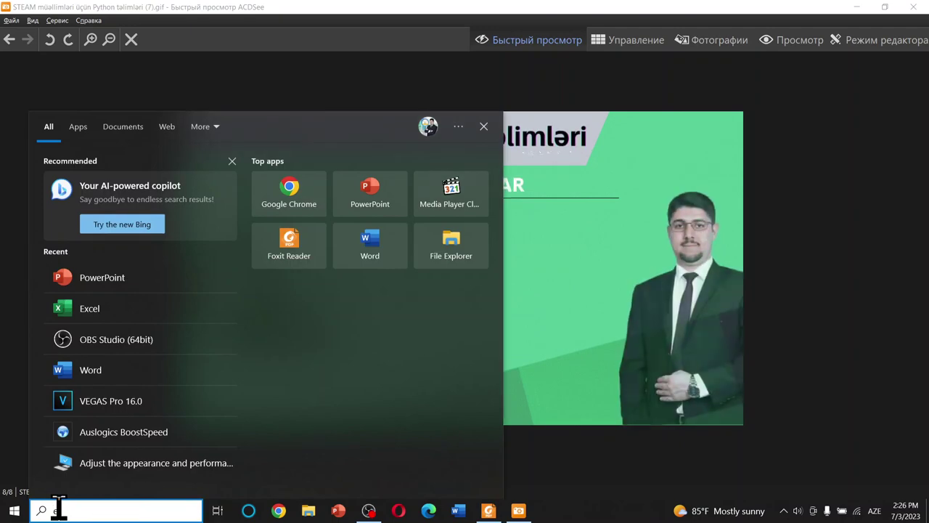
type("ex")
key("Return")
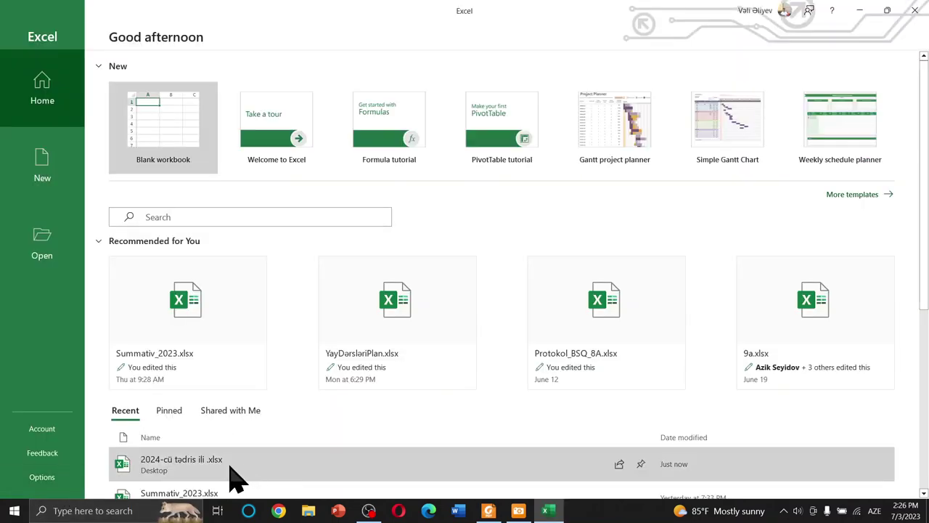
left_click(229, 466)
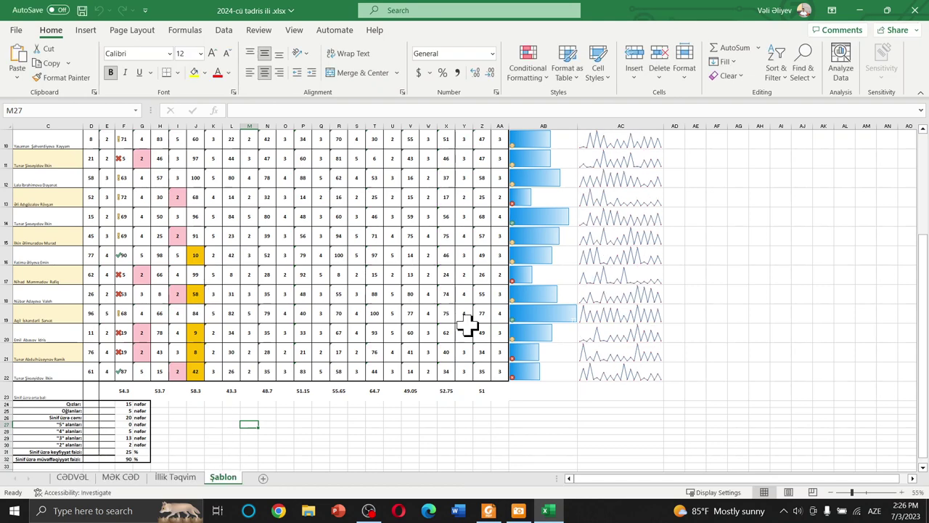
scroll(467, 327, "up", 3)
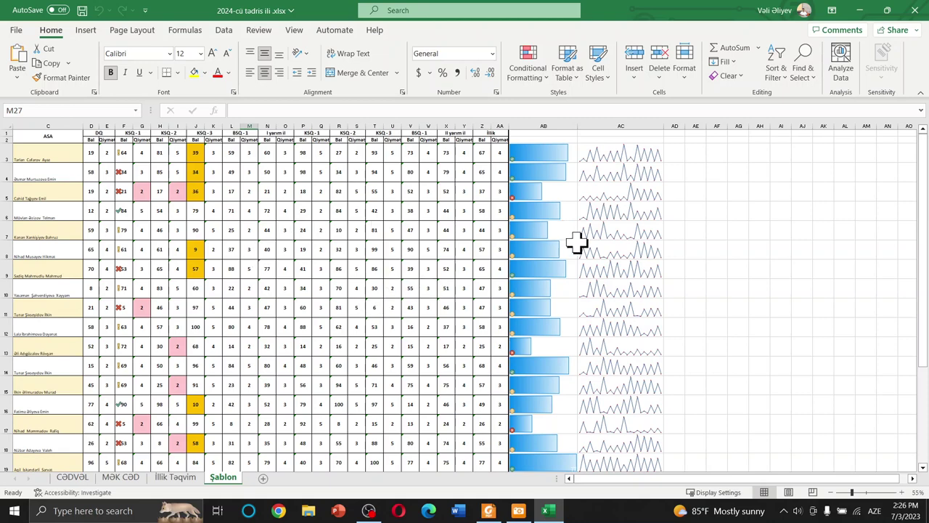
scroll(577, 244, "down", 2)
scroll(447, 303, "down", 2)
scroll(448, 303, "down", 2)
scroll(448, 303, "up", 6)
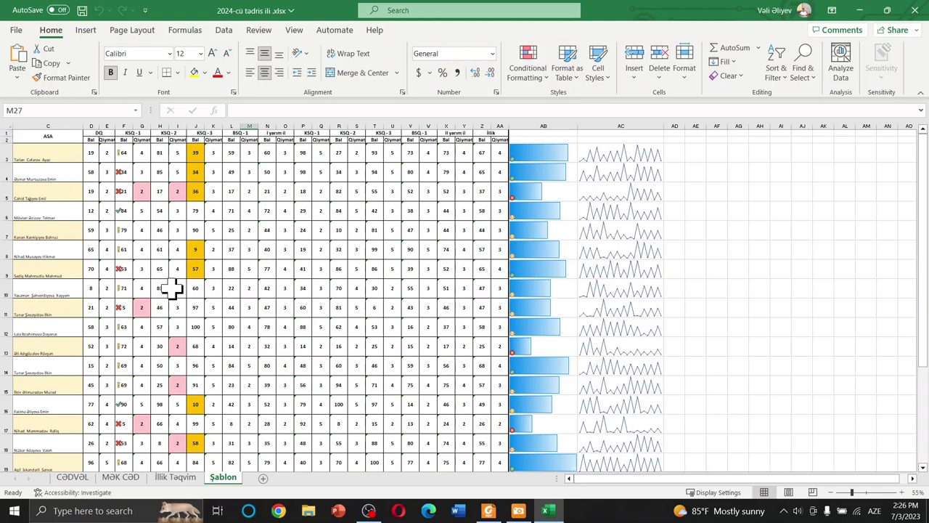
- Middle-align the grade table, set its text to size 18, and widen names column C
mouse_move(57, 133)
left_mouse_down()
mouse_move(160, 221)
mouse_move(478, 363)
mouse_move(481, 390)
left_mouse_up()
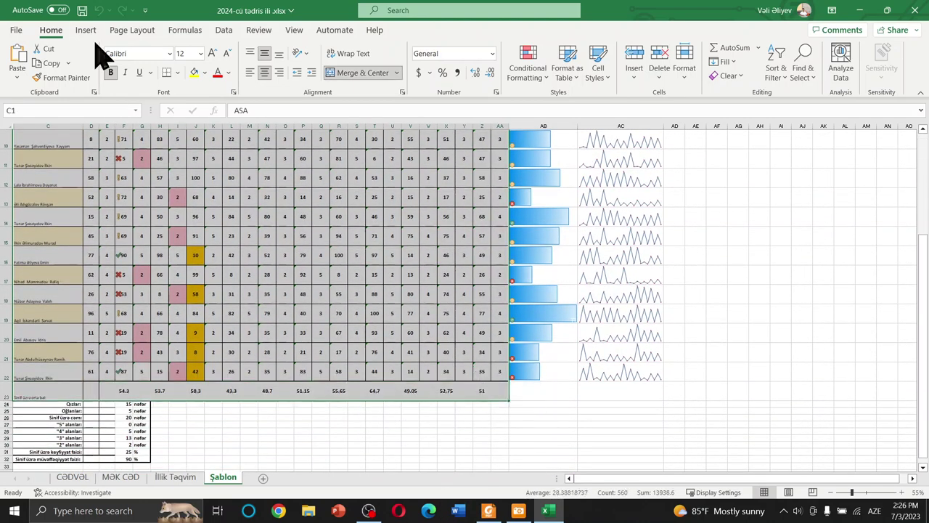
left_click(265, 71)
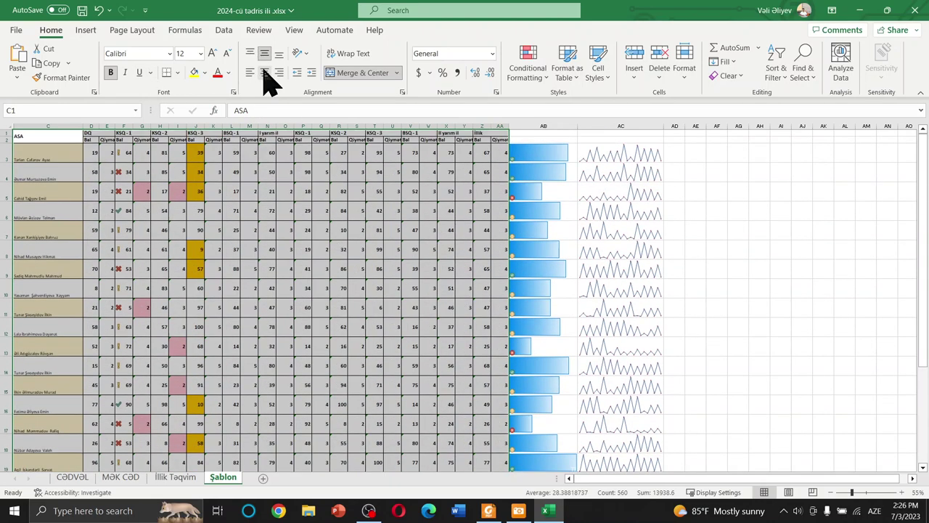
left_click(278, 54)
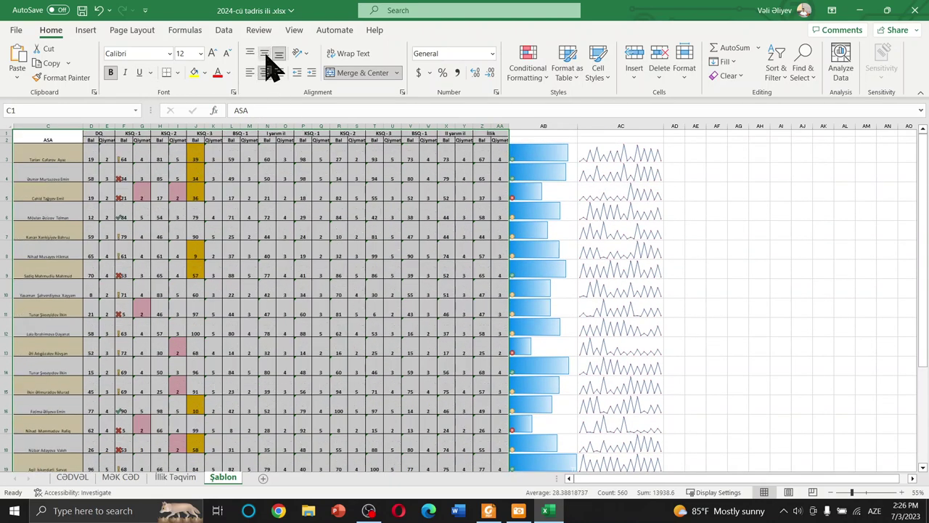
left_click(266, 55)
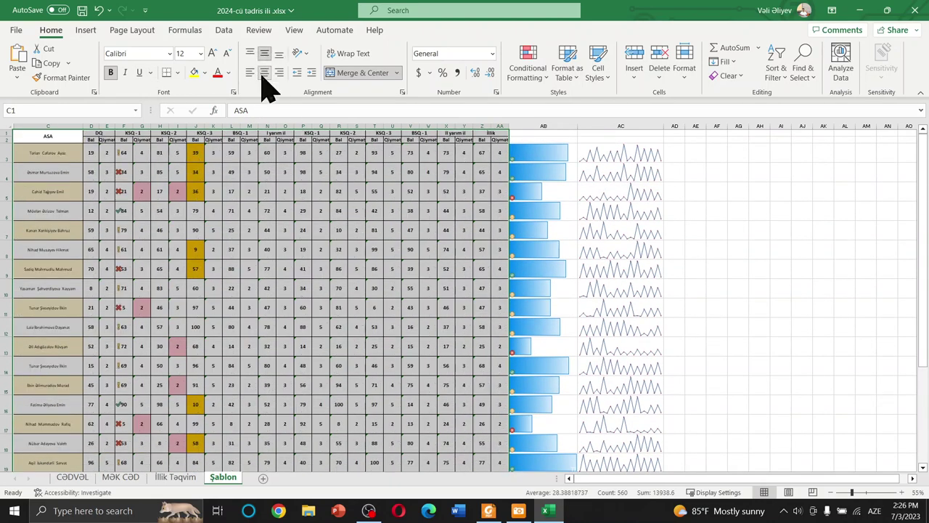
left_click(212, 54)
left_click(212, 54)
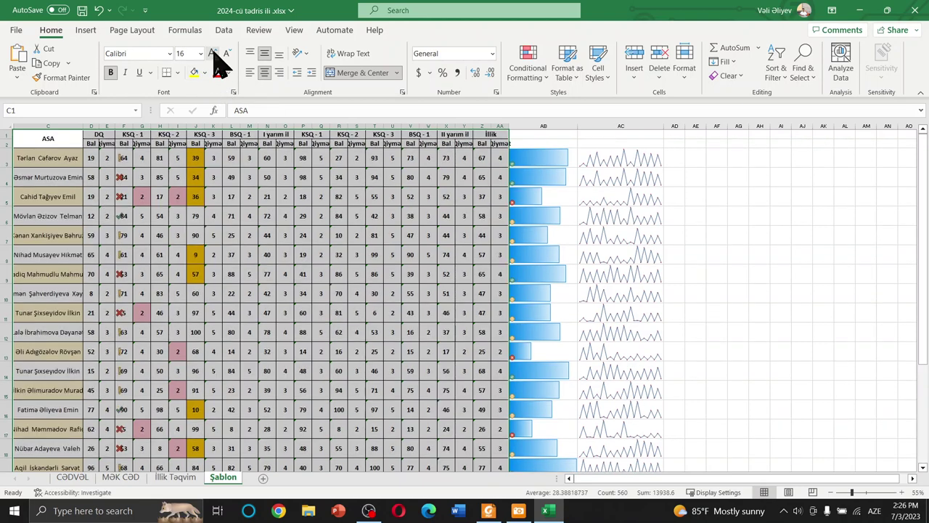
left_click(213, 55)
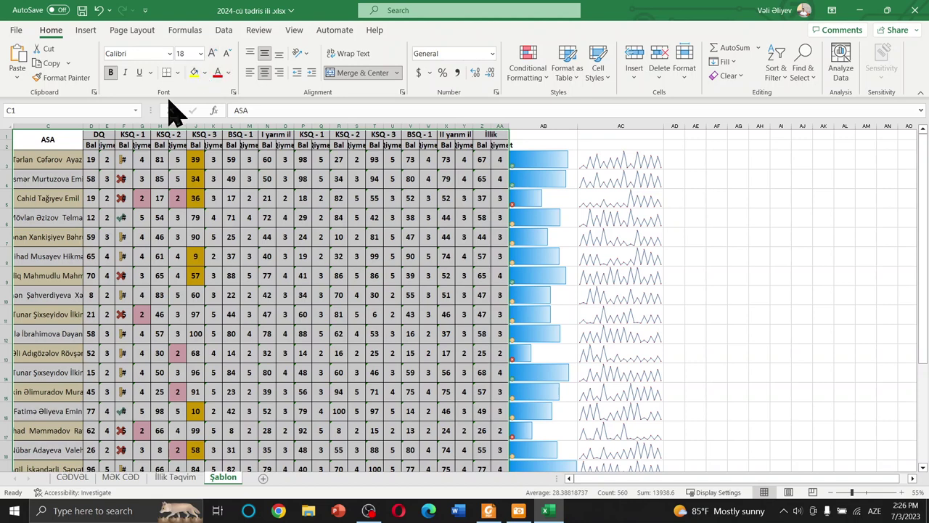
left_click(122, 198)
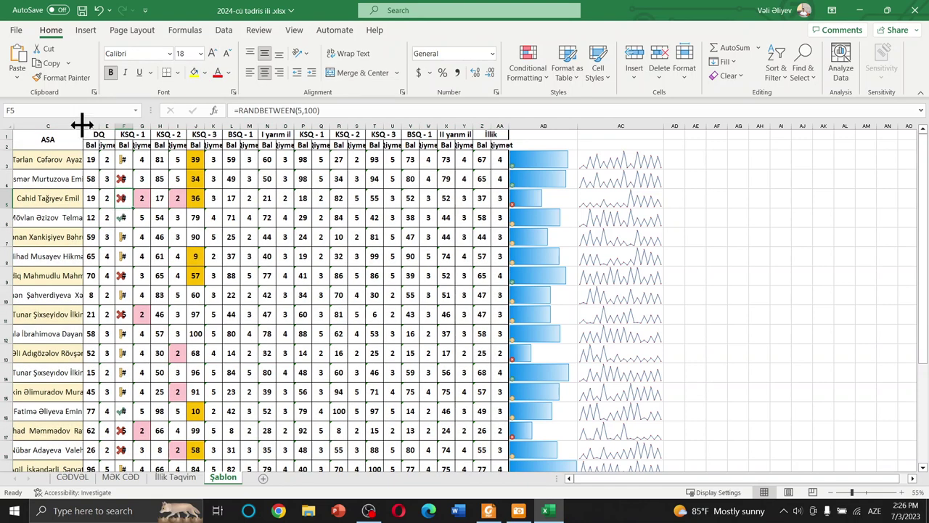
left_click_drag(83, 126, 124, 127)
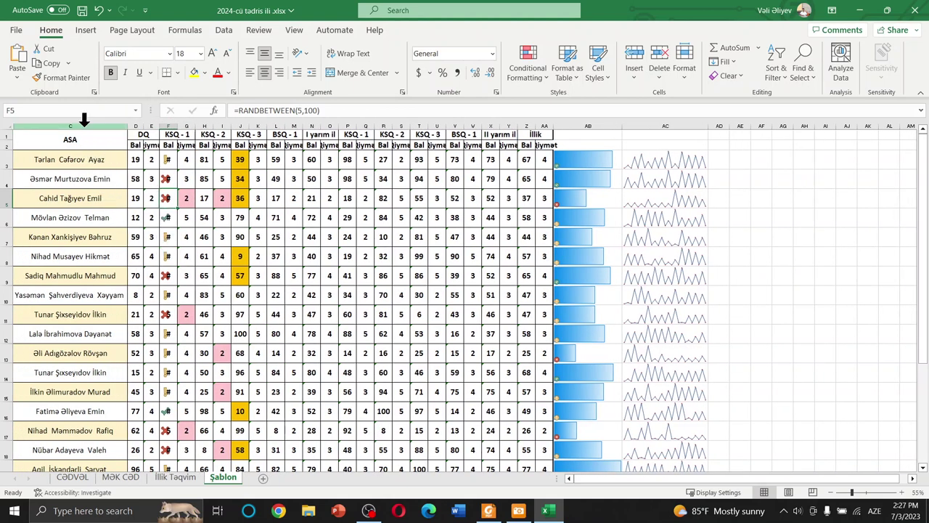
- Left-align the student names in column C and set them in bold
left_click(83, 126)
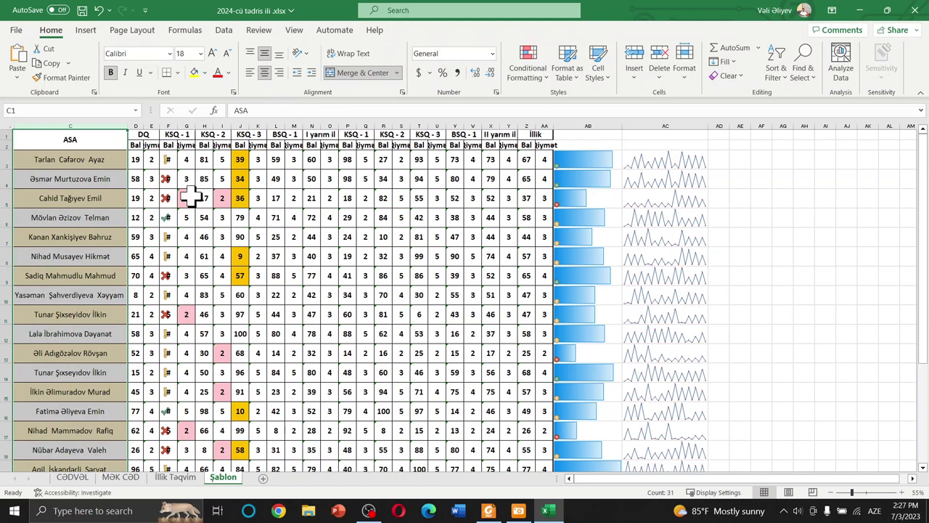
left_click(249, 72)
left_click(135, 236)
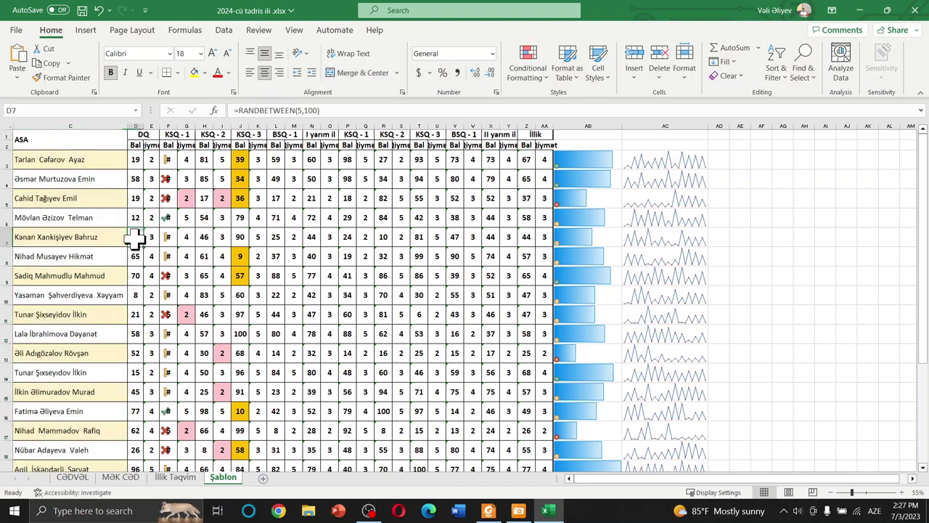
left_click(80, 125)
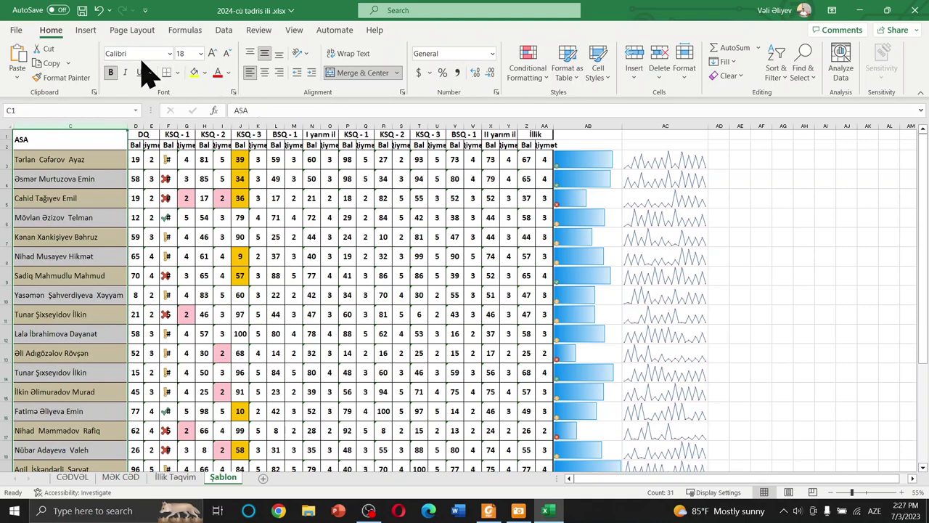
left_click(111, 72)
left_click(111, 72)
left_click(93, 273)
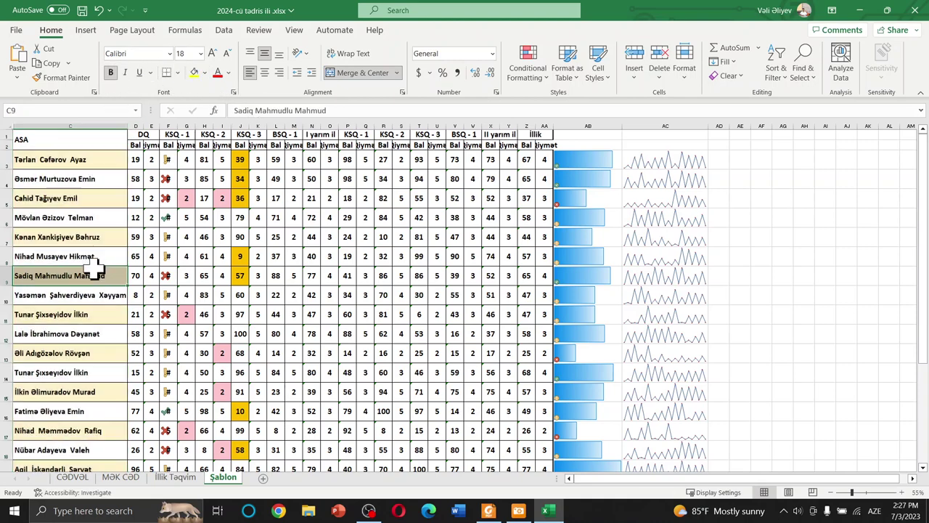
scroll(161, 258, "down", 1)
scroll(187, 291, "down", 2)
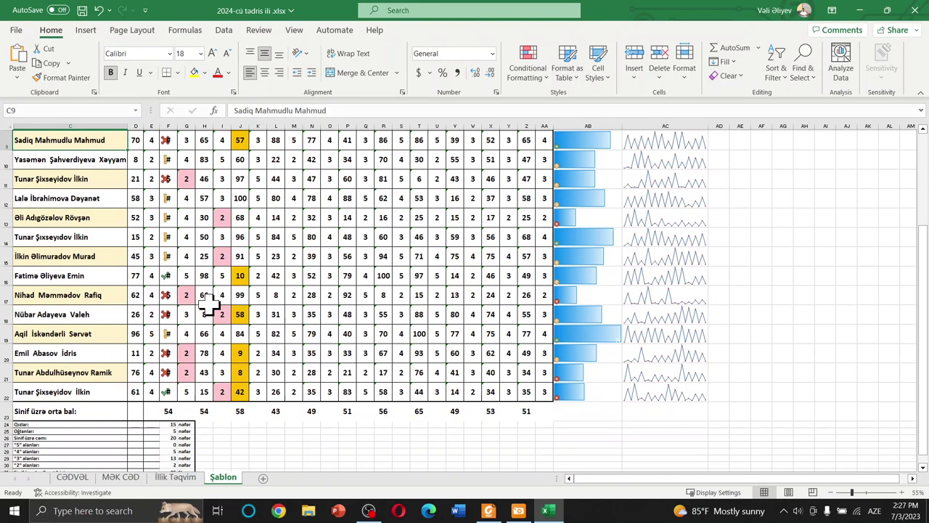
scroll(207, 305, "down", 2)
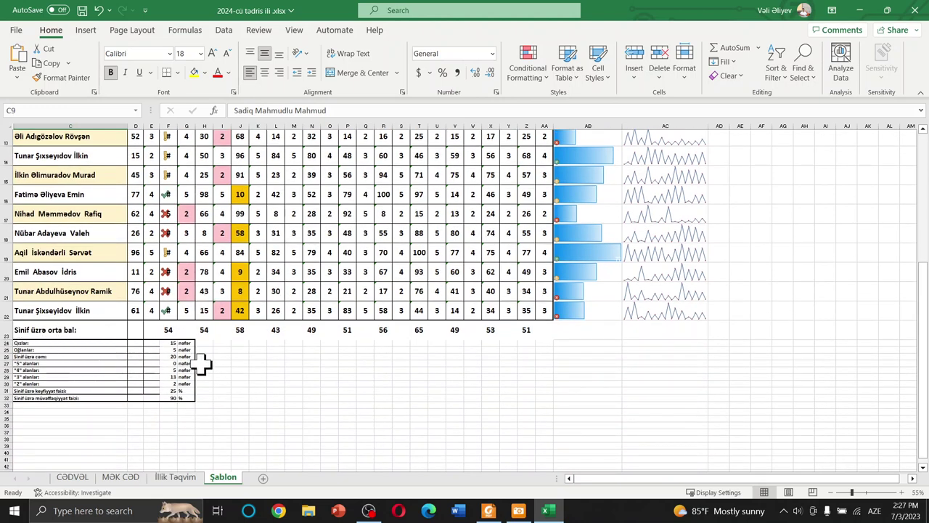
scroll(317, 355, "up", 2)
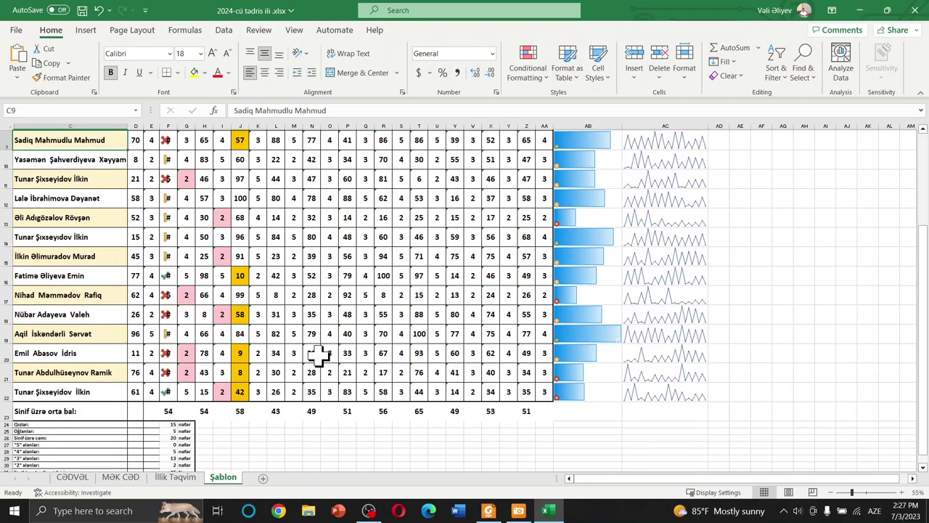
scroll(323, 354, "up", 2)
scroll(323, 354, "up", 2)
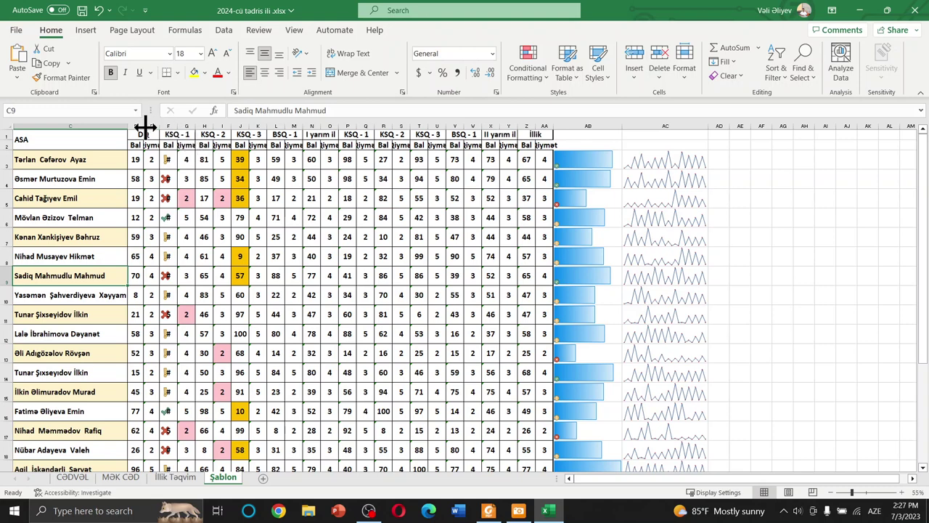
- Widen score columns D through AA together so every Bal and Qiymət header shows fully
mouse_move(136, 124)
left_mouse_down()
mouse_move(545, 143)
mouse_move(555, 116)
mouse_move(556, 126)
mouse_move(572, 127)
left_mouse_up()
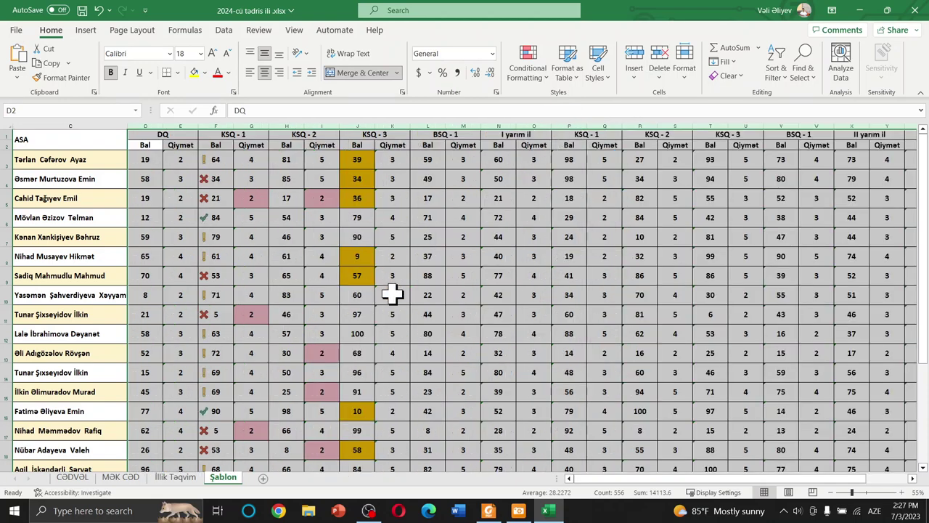
left_click(434, 313)
scroll(452, 366, "down", 2)
scroll(477, 370, "down", 1)
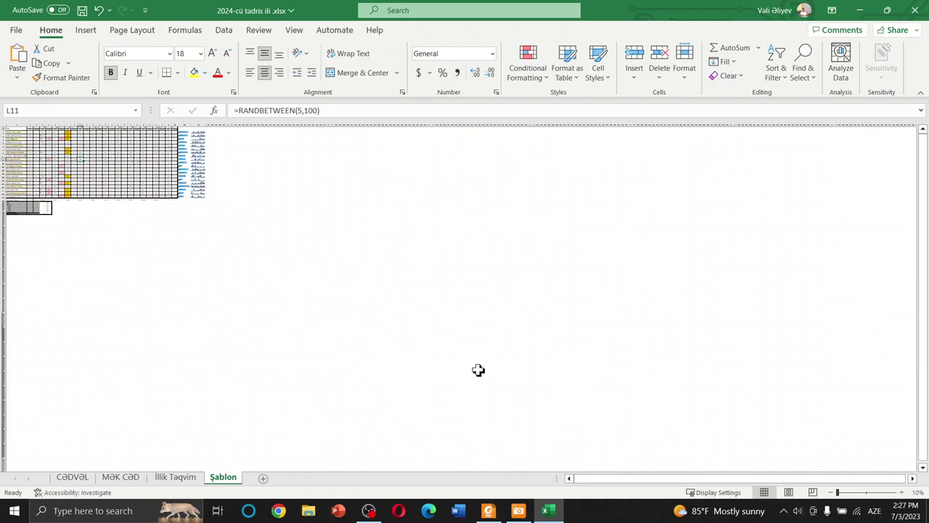
scroll(454, 353, "up", 2)
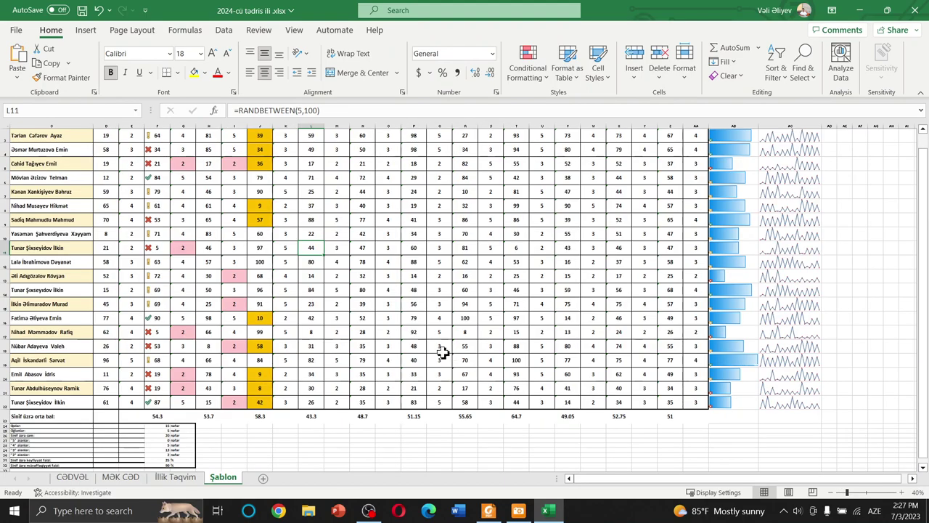
scroll(452, 352, "down", 1)
scroll(444, 352, "up", 2)
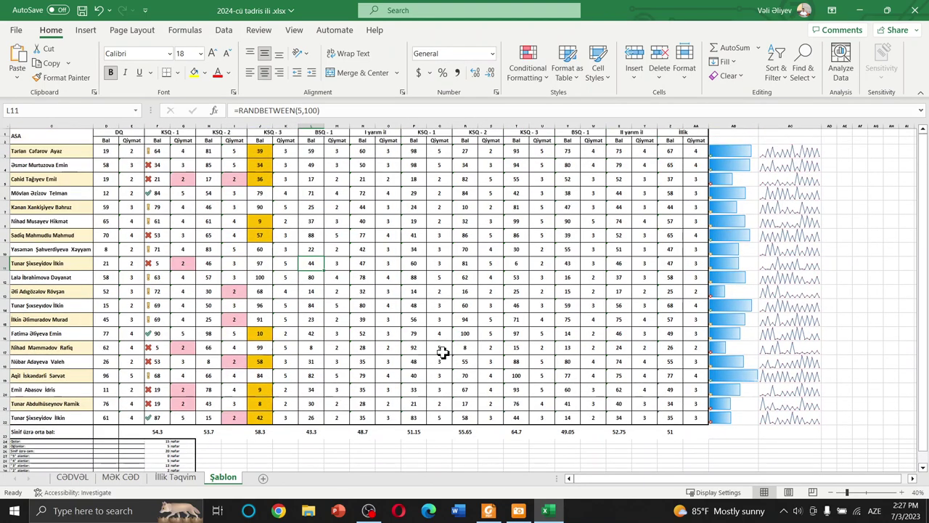
- Copy the Şablon sheet as Şablon (2) and place it right after Şablon
right_click(232, 477)
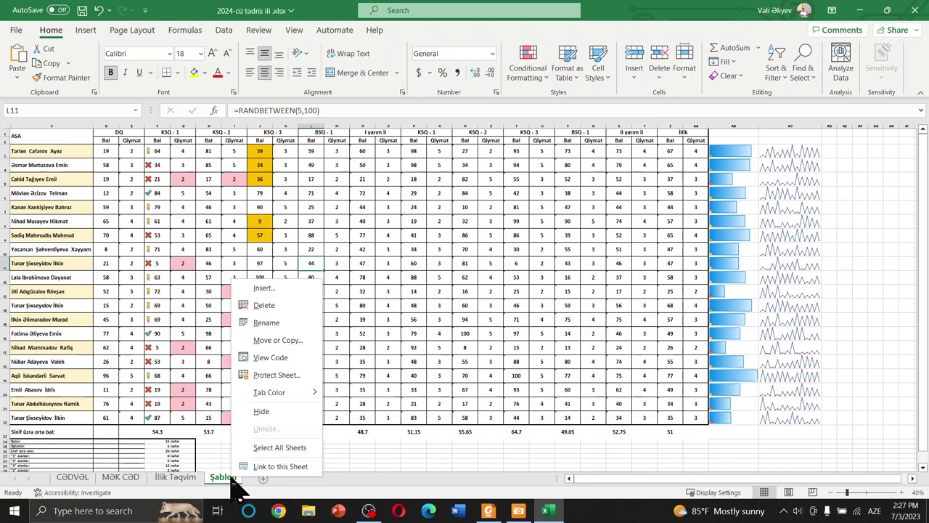
left_click(283, 342)
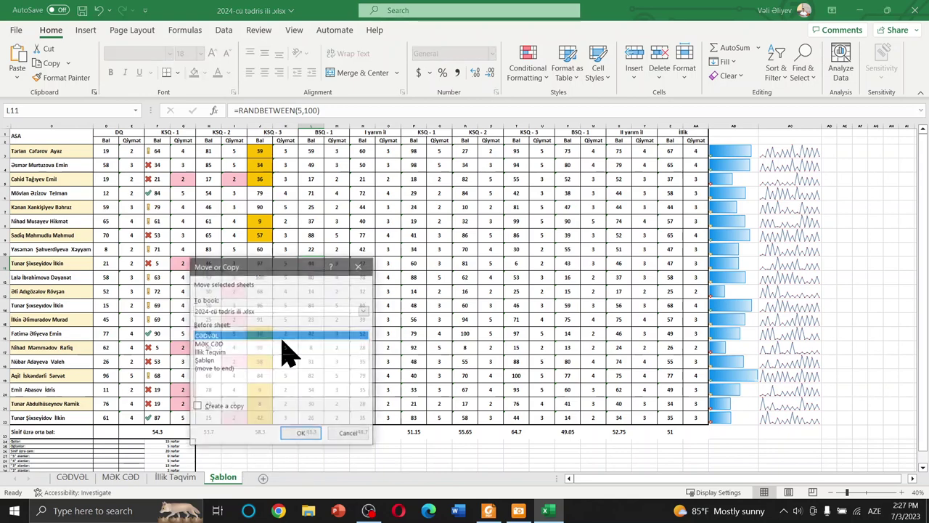
left_click(216, 407)
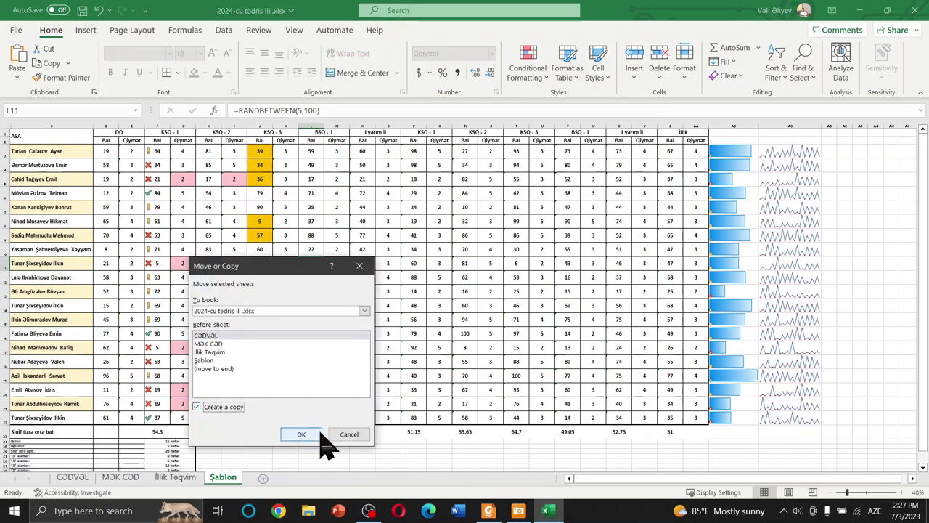
left_click(300, 435)
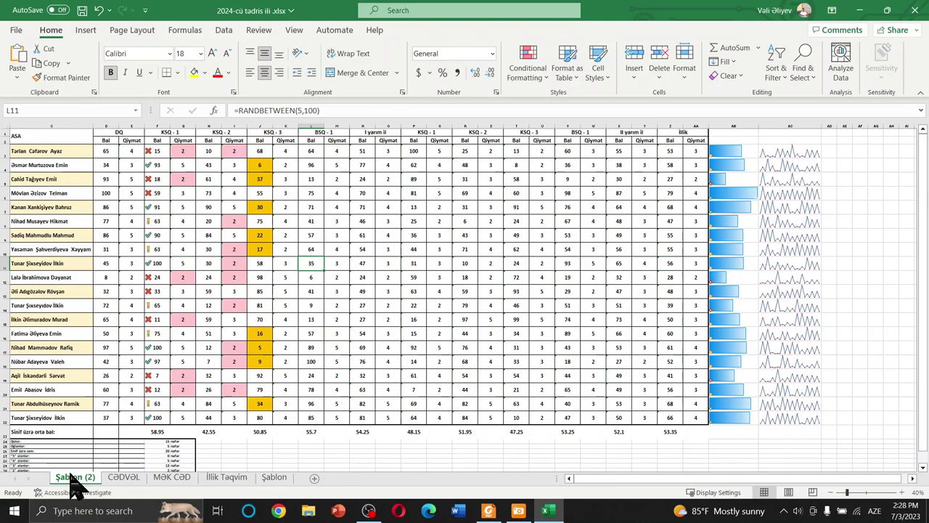
left_click_drag(74, 479, 301, 486)
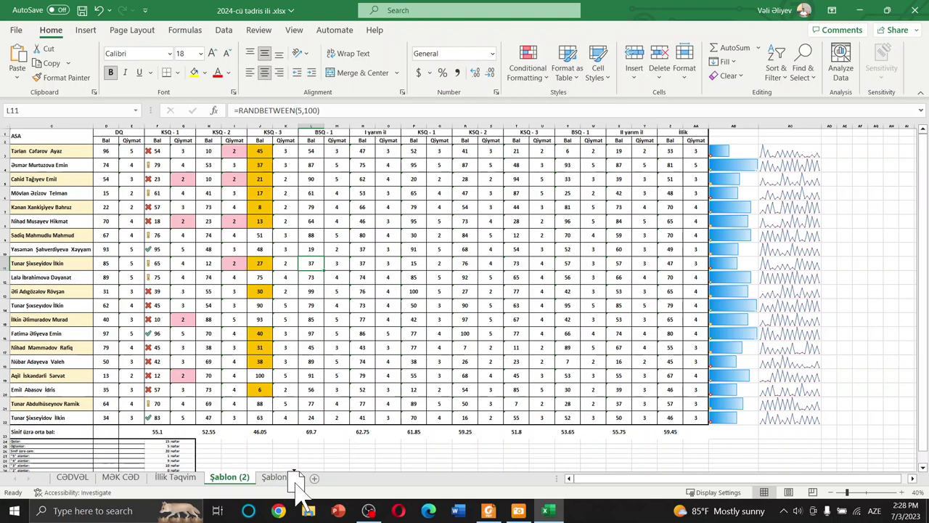
left_click_drag(296, 480, 217, 481)
- Copy Şablon (2) as Şablon (3), move it to the end, and return to Şablon
right_click(274, 483)
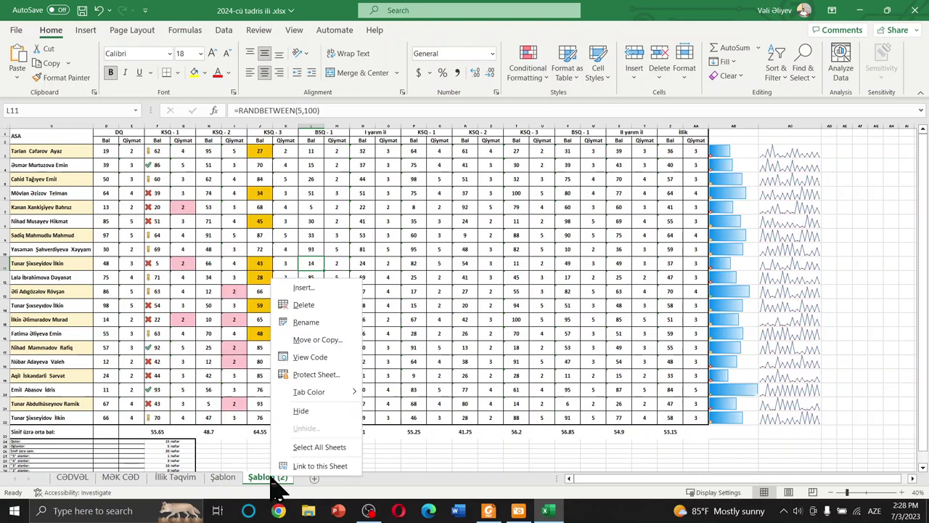
left_click(326, 349)
left_click(283, 411)
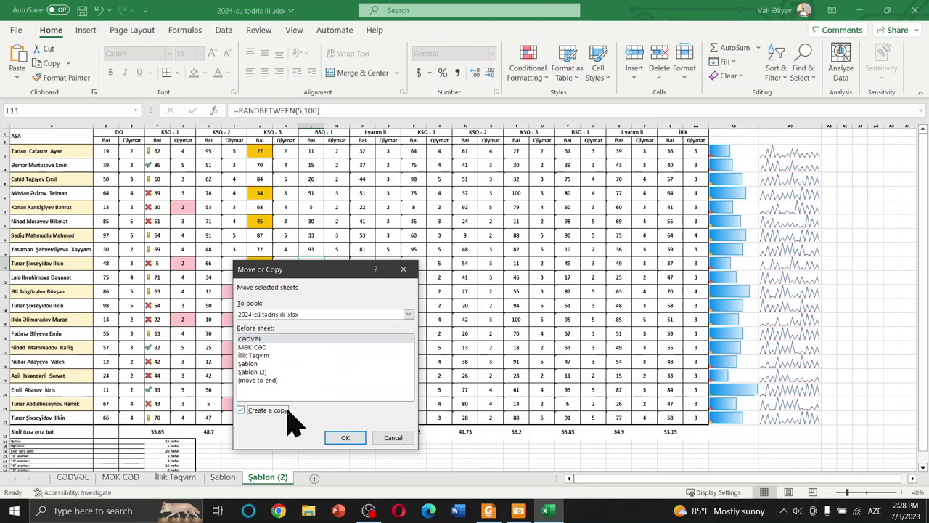
left_click(339, 437)
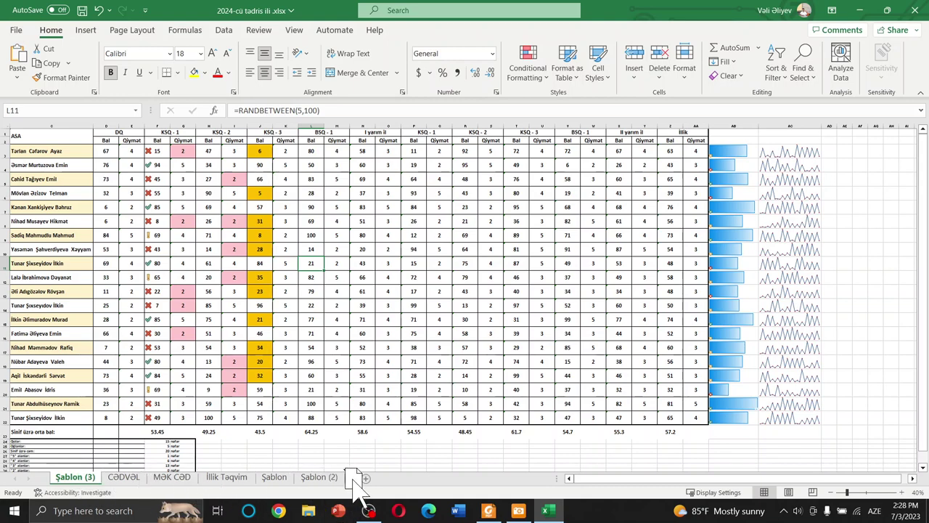
left_click_drag(80, 482, 358, 489)
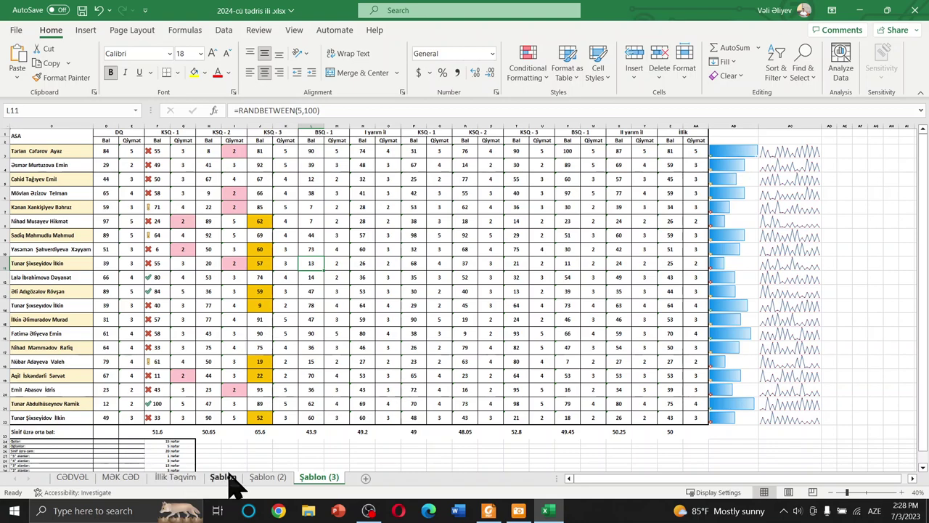
left_click(228, 479)
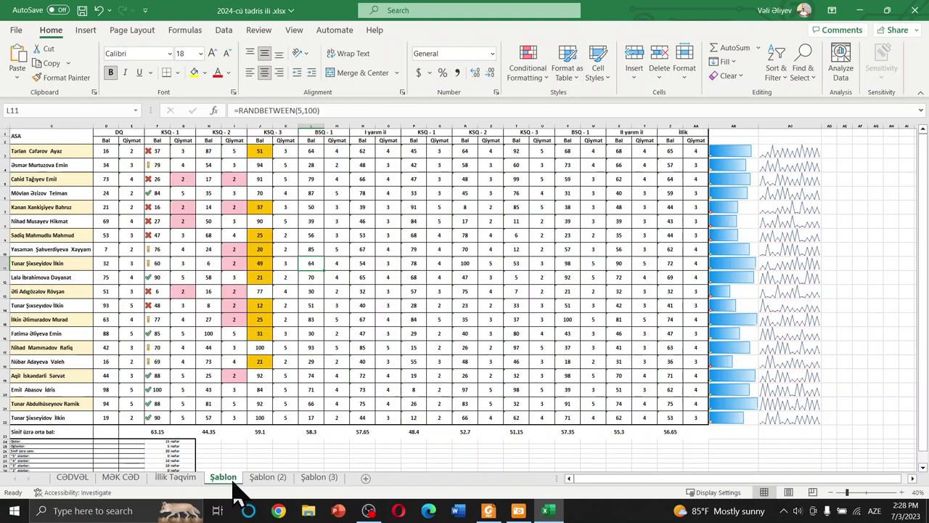
- Rename the Şablon sheet to 7A and Şablon (2) to 7B
right_click(232, 482)
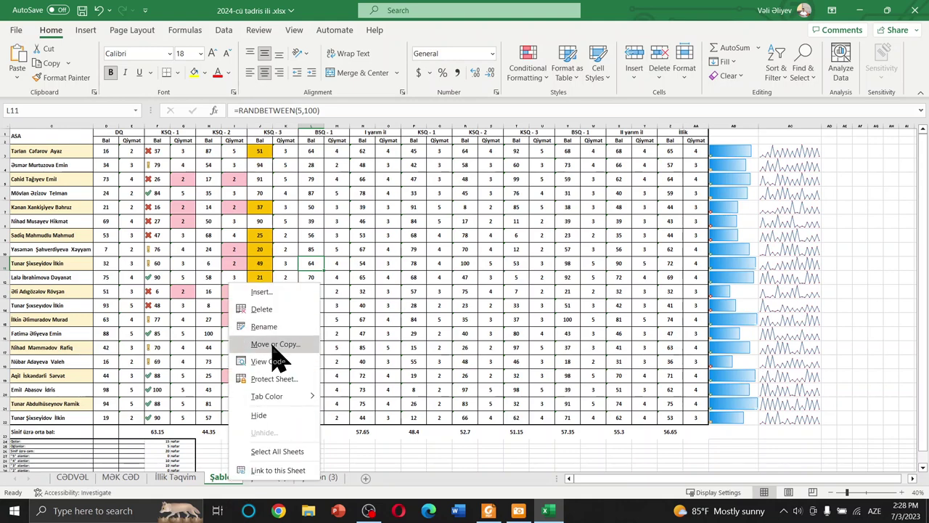
left_click(264, 326)
type("7")
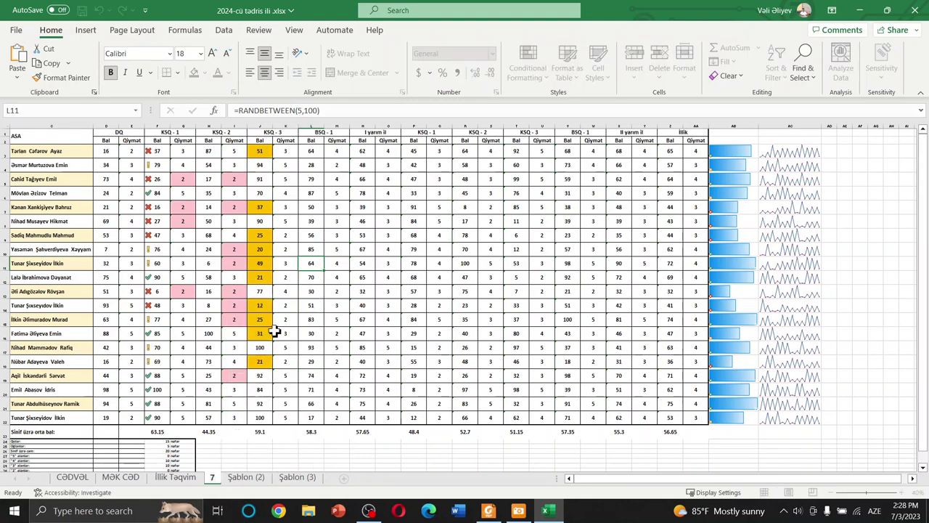
type("A")
key("Return")
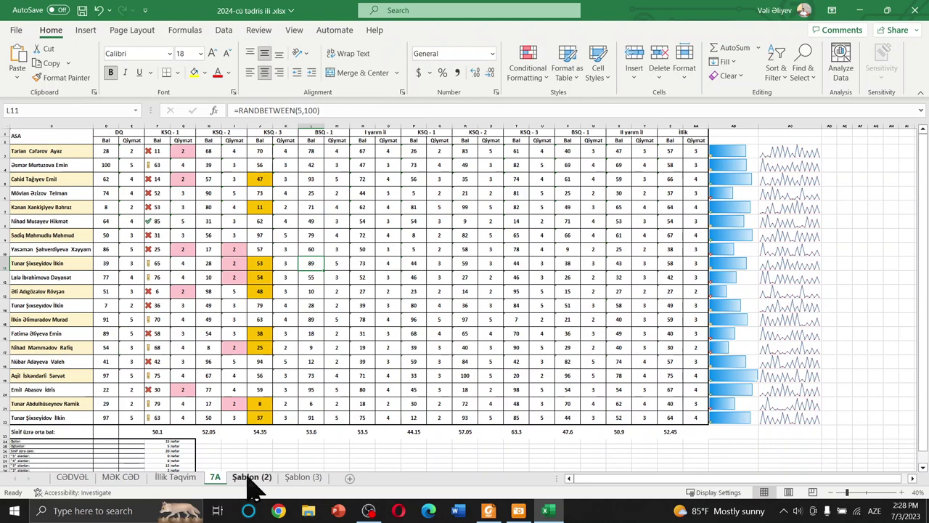
left_click(248, 480)
right_click(248, 480)
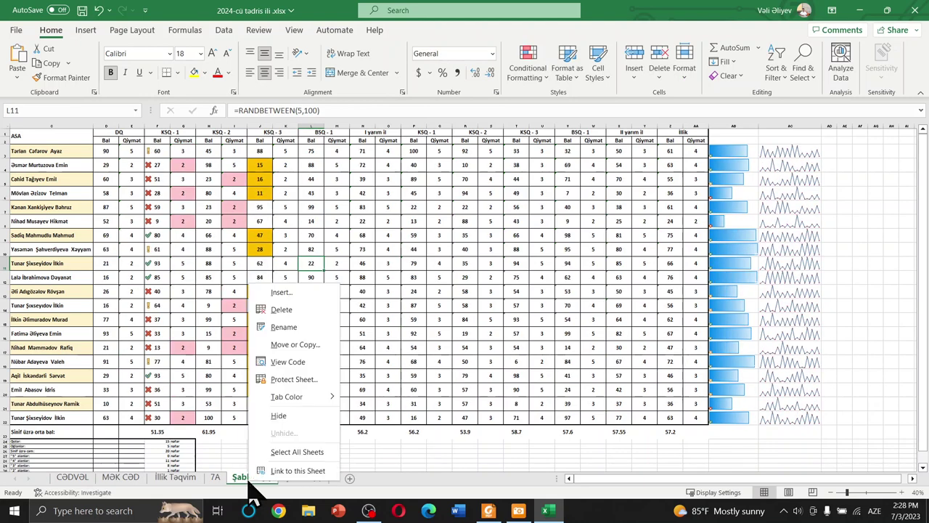
left_click(292, 326)
type("7B")
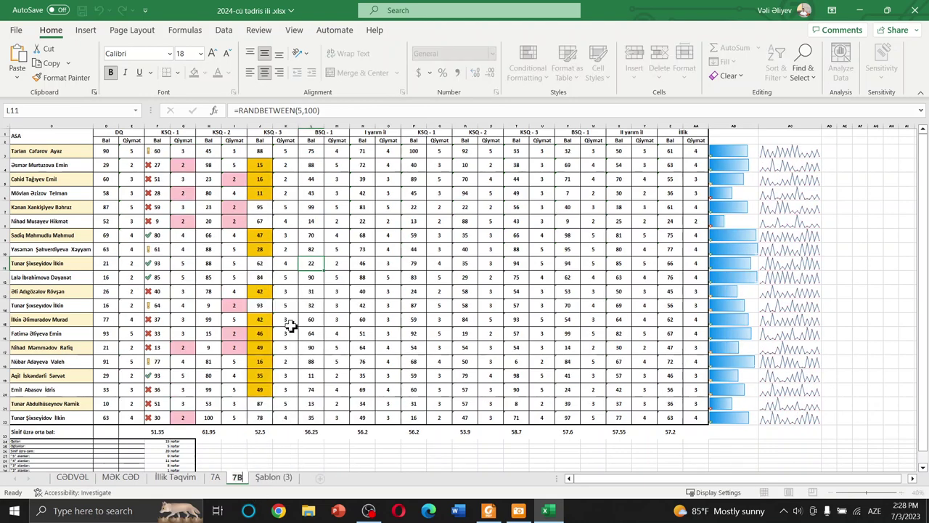
key("Return")
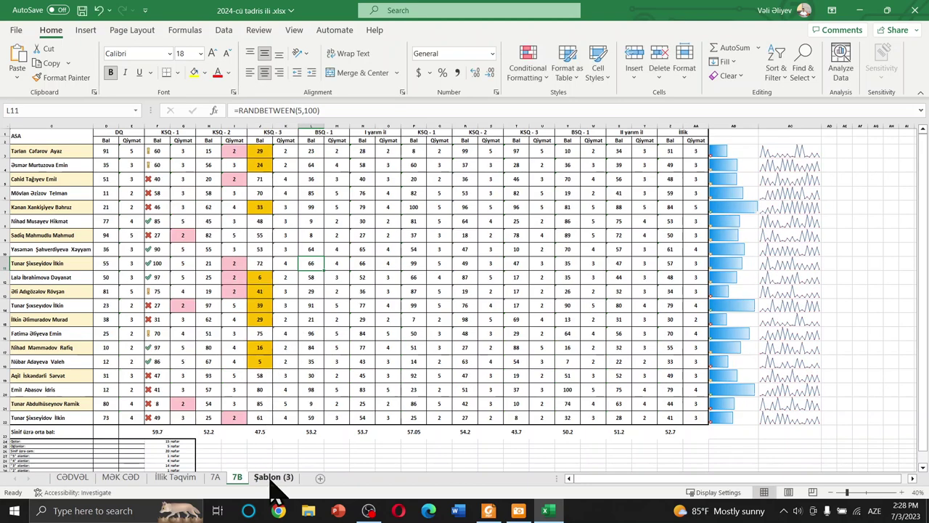
- Rename Şablon (3) to 7C and add a new blank worksheet
right_click(270, 478)
left_click(329, 325)
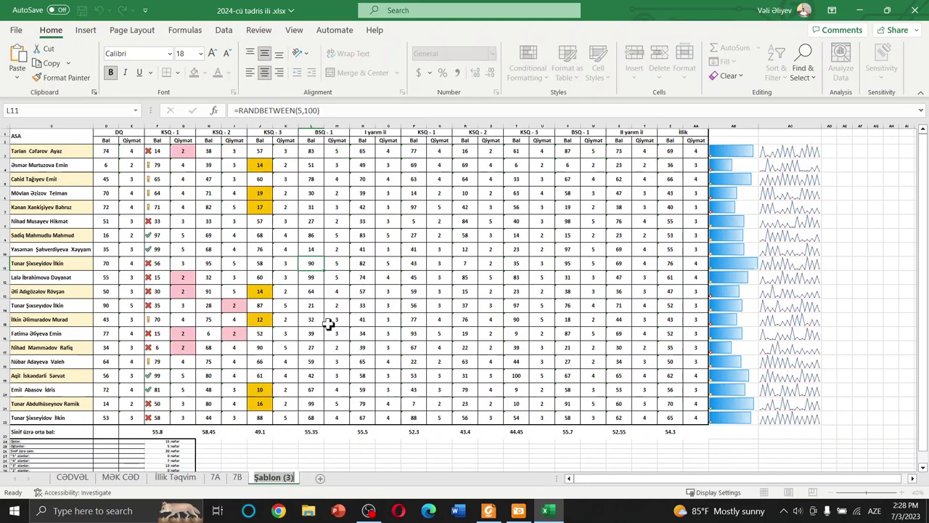
type("7C")
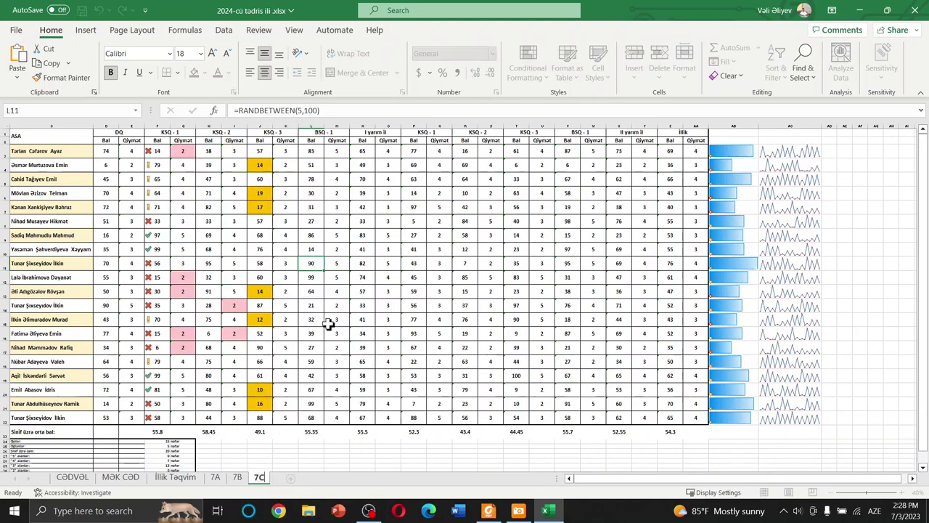
key("Return")
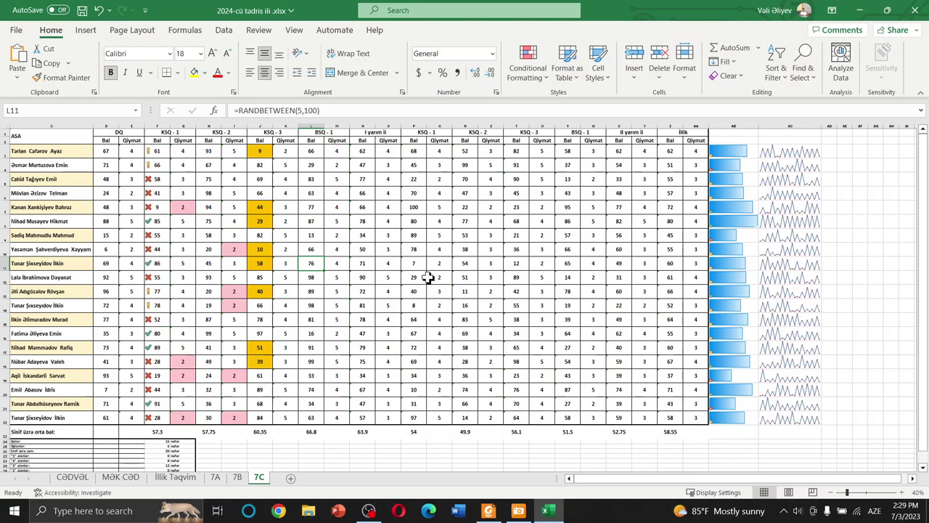
left_click(290, 478)
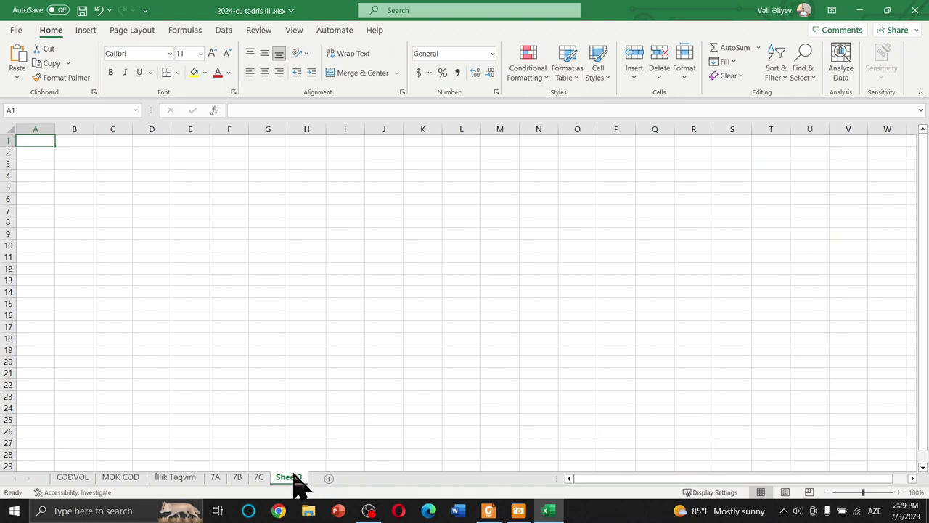
- Name the new blank sheet HESABAT, briefly checking the 7A sheet before returning
right_click(295, 480)
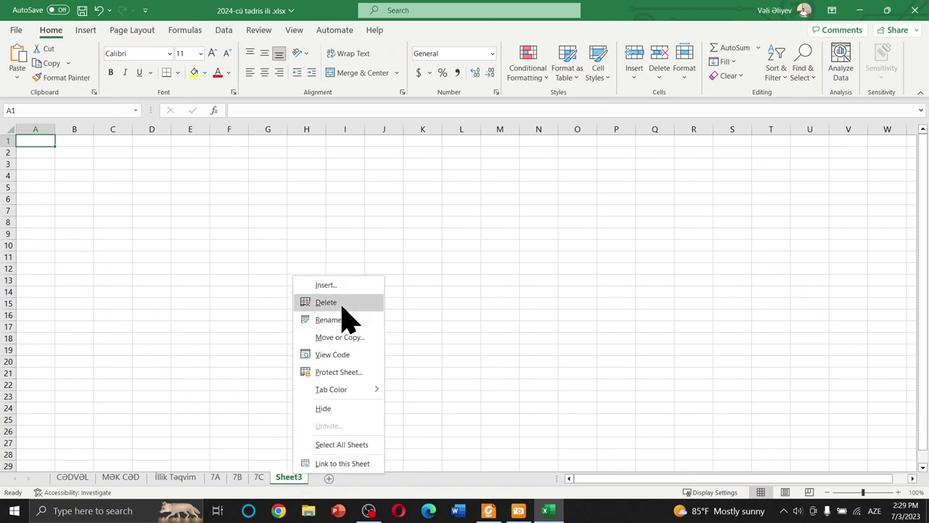
left_click(337, 318)
type("H")
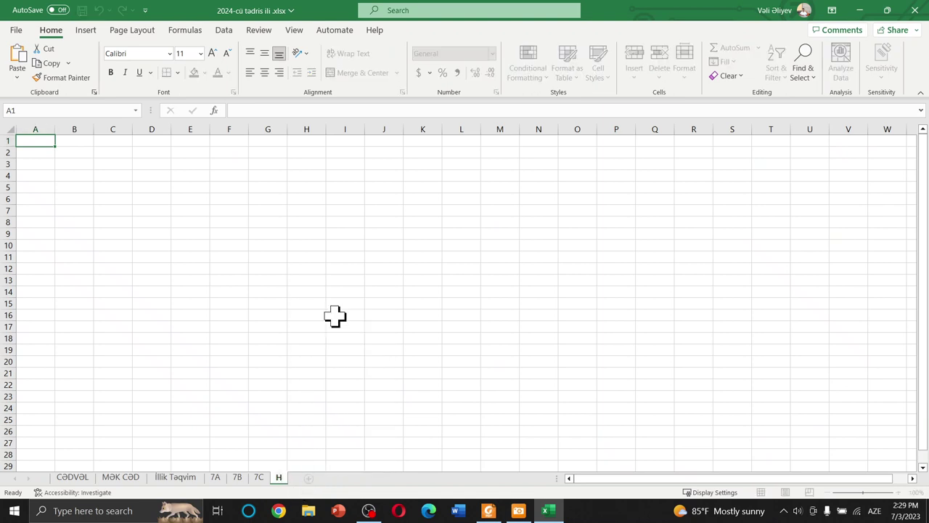
type("ESABAT")
key("Return")
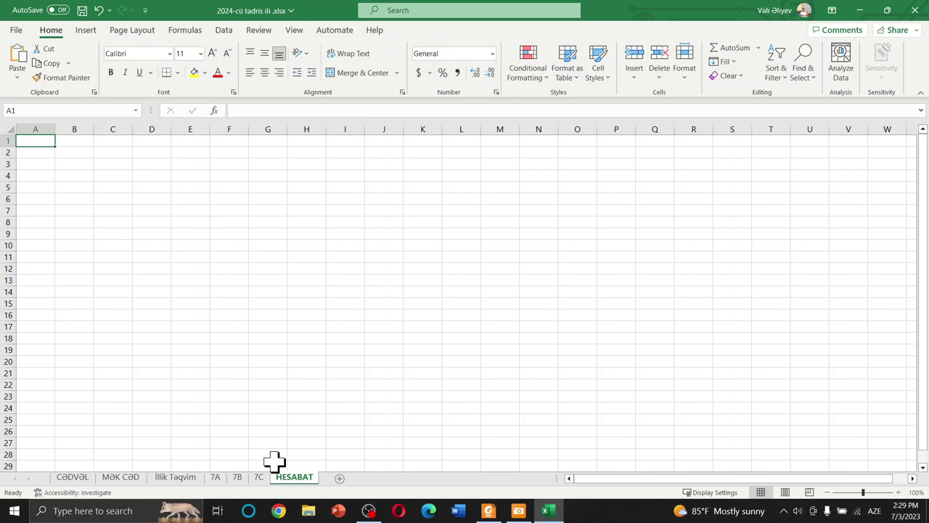
left_click(215, 477)
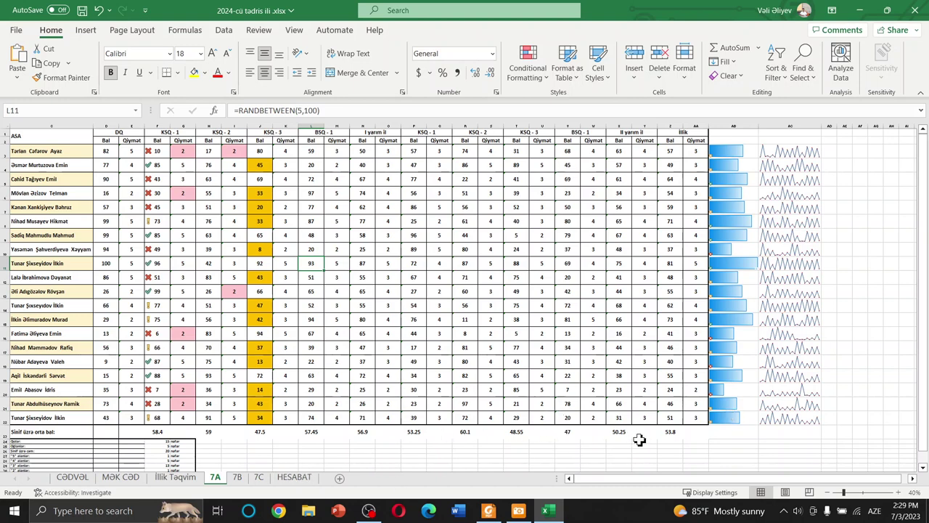
left_click(294, 479)
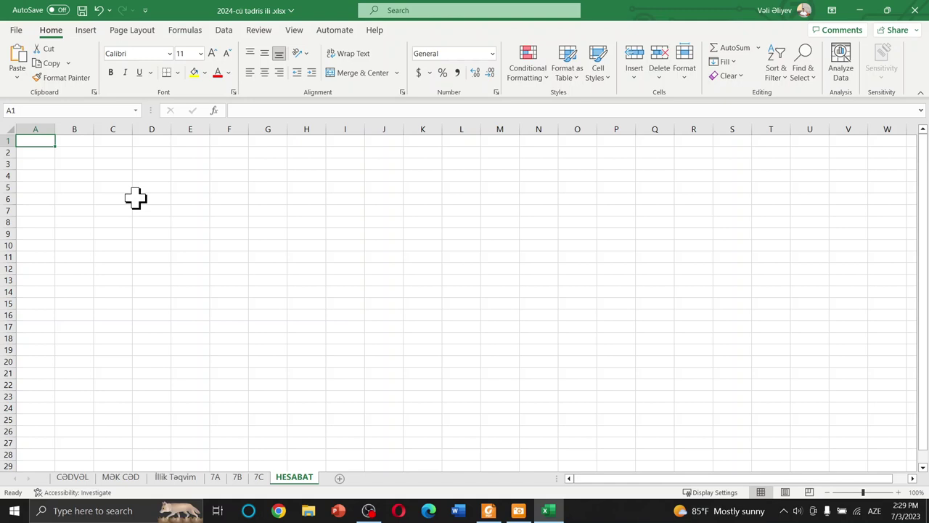
- Enter the class headings 7A, 7B and 7C in cells B1, C1 and D1
left_click(87, 142)
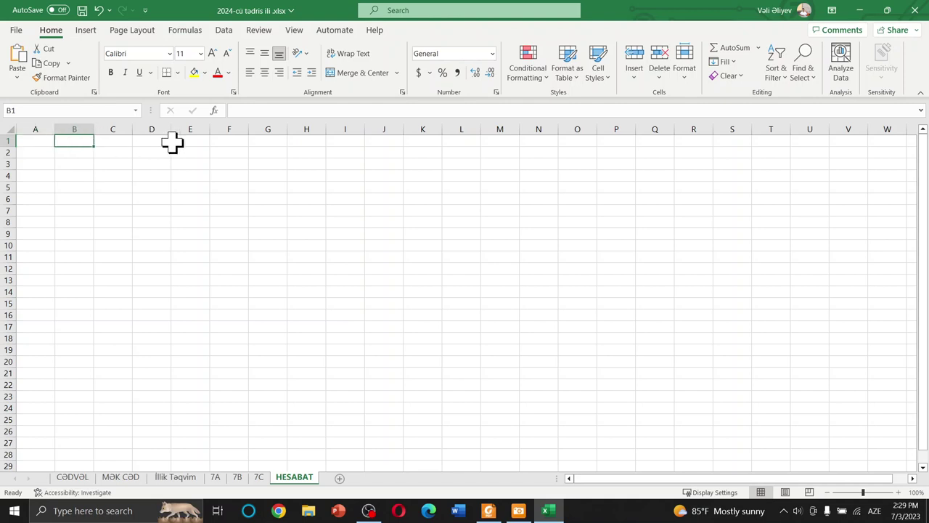
type("7A")
key("Return")
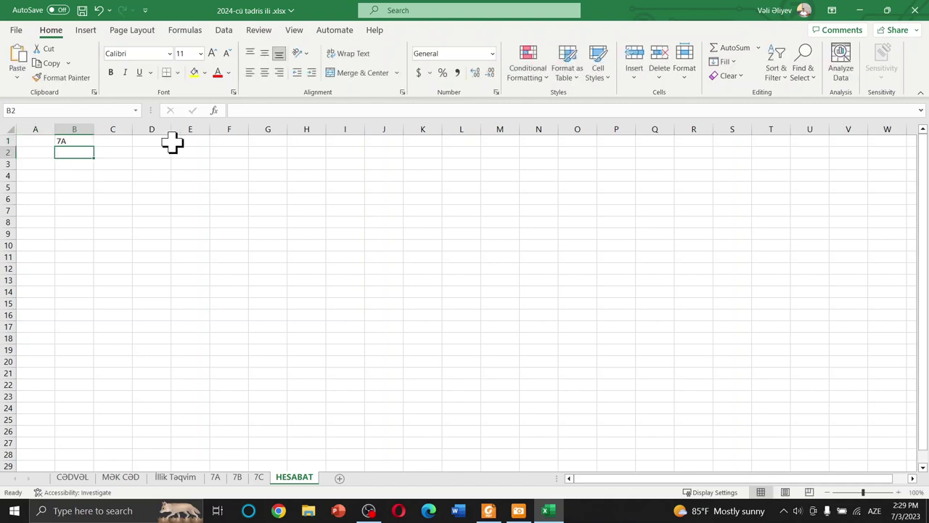
left_click(124, 141)
type("7")
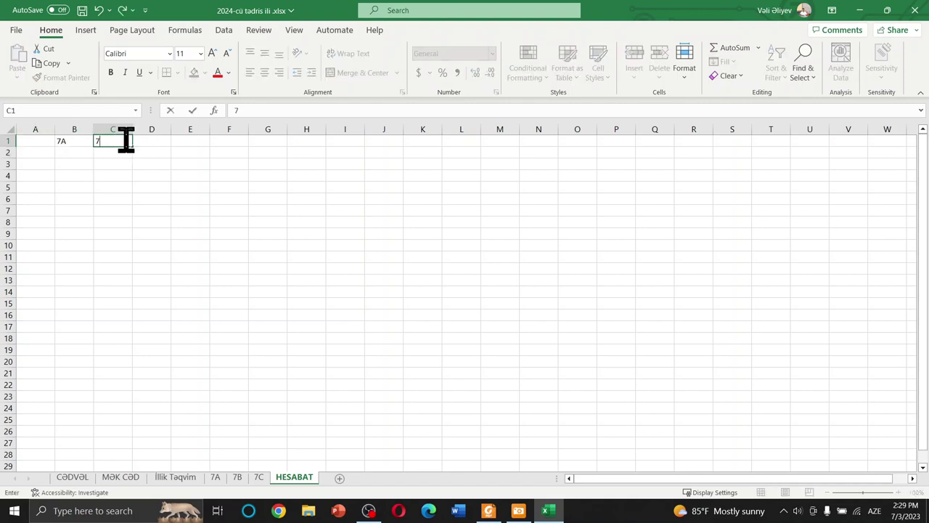
type("B")
key("Return")
key("Up")
key("Right")
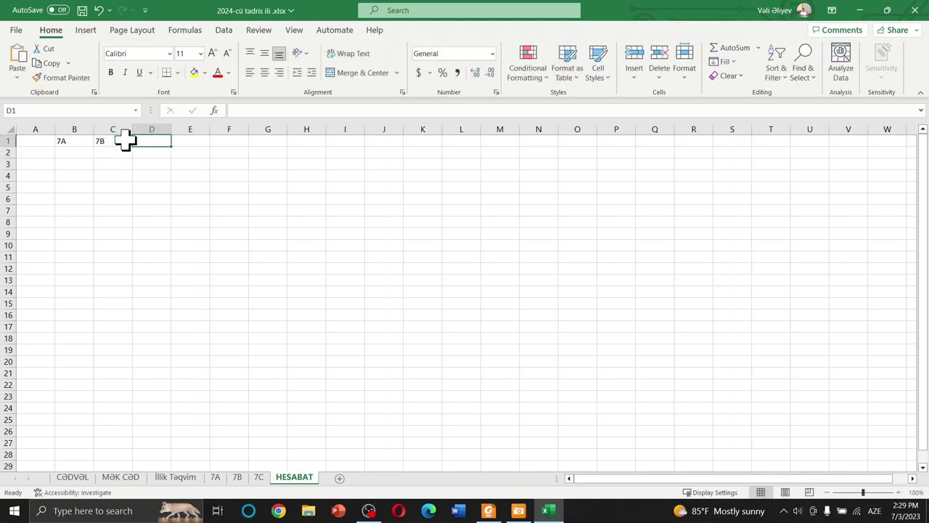
type("7C")
key("Return")
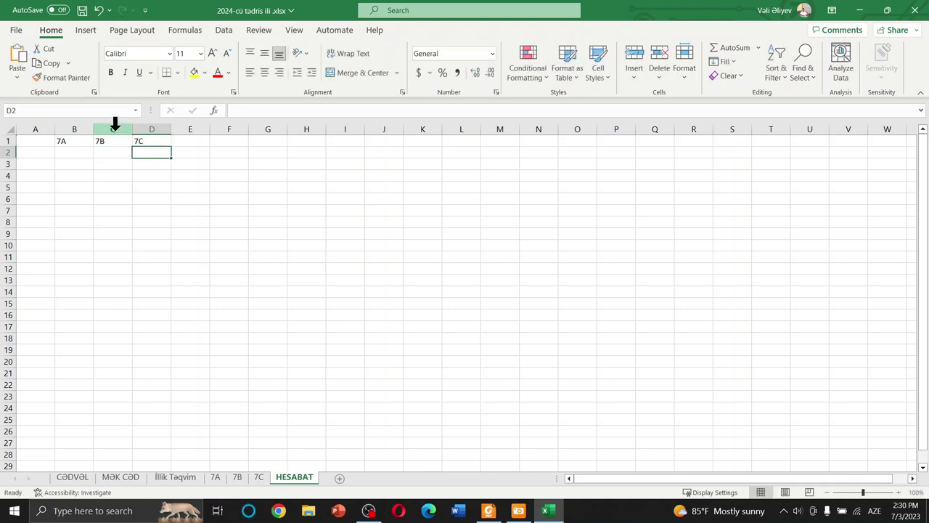
left_click(40, 152)
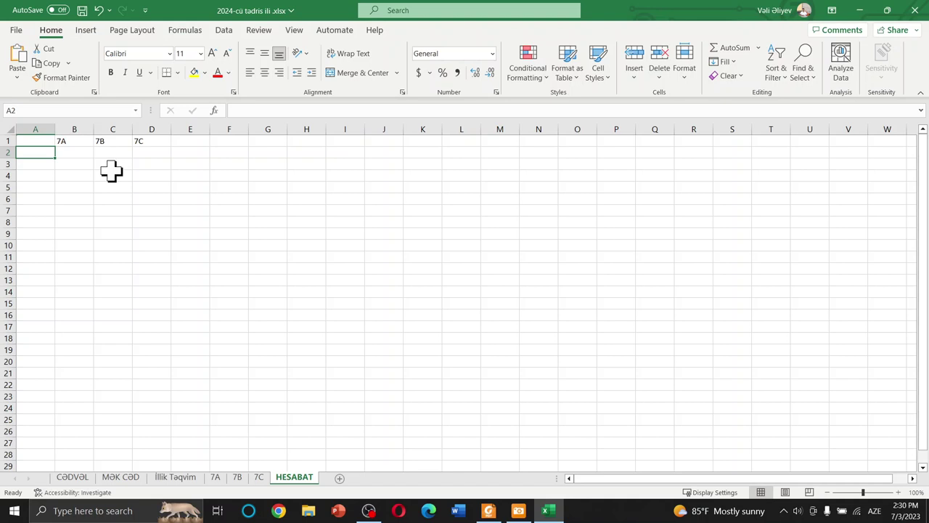
- Fill A2:A4 with KSQ-1 to KSQ-3 and copy those labels into A6:A8
type("KSQ-1")
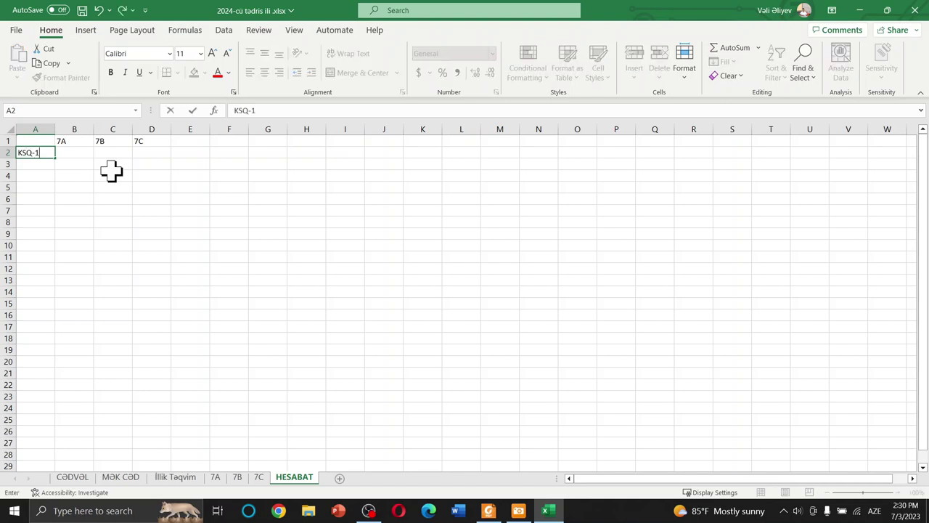
key("Return")
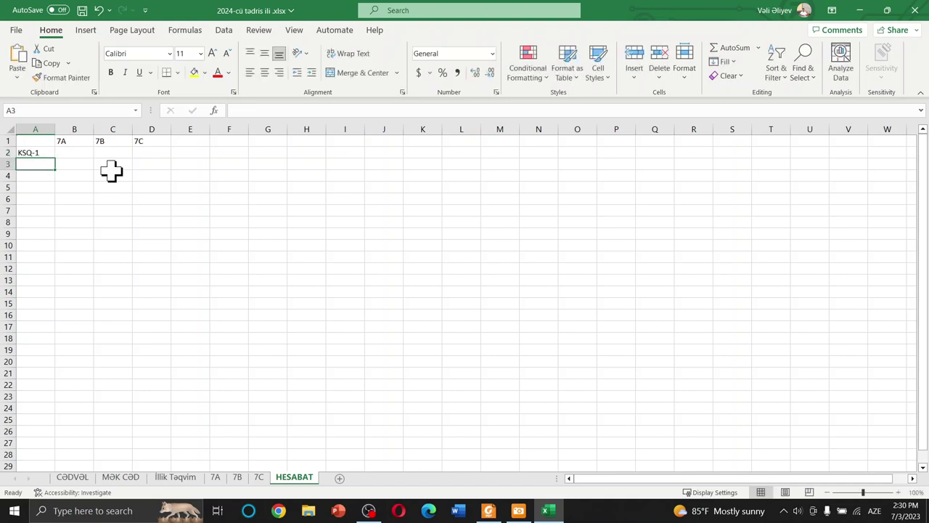
left_click(32, 151)
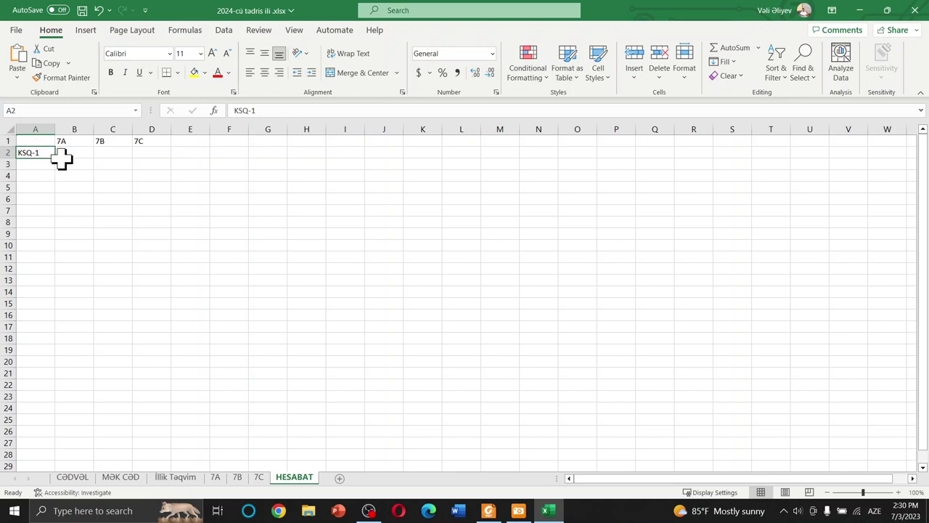
mouse_move(55, 159)
left_mouse_down()
mouse_move(68, 255)
mouse_move(58, 238)
left_mouse_up()
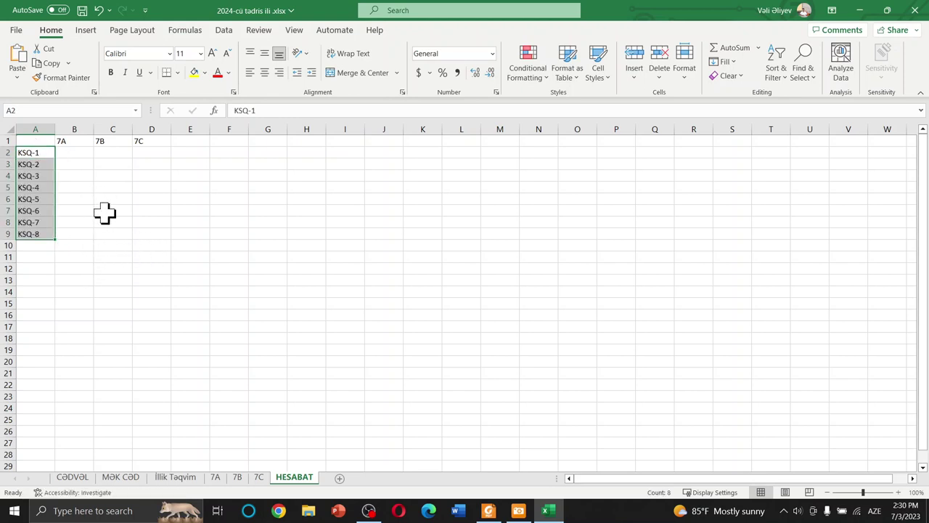
key("ctrl+z")
left_click_drag(55, 159, 55, 179)
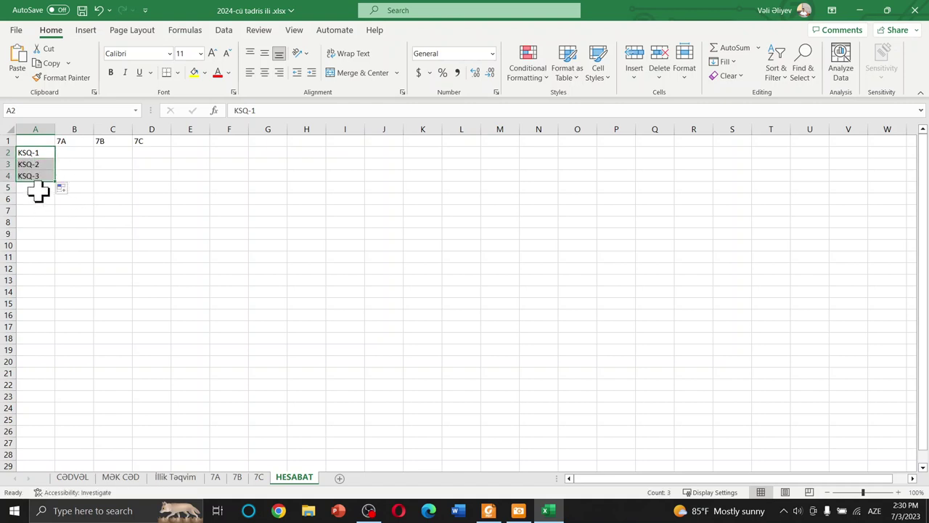
key("ctrl+c")
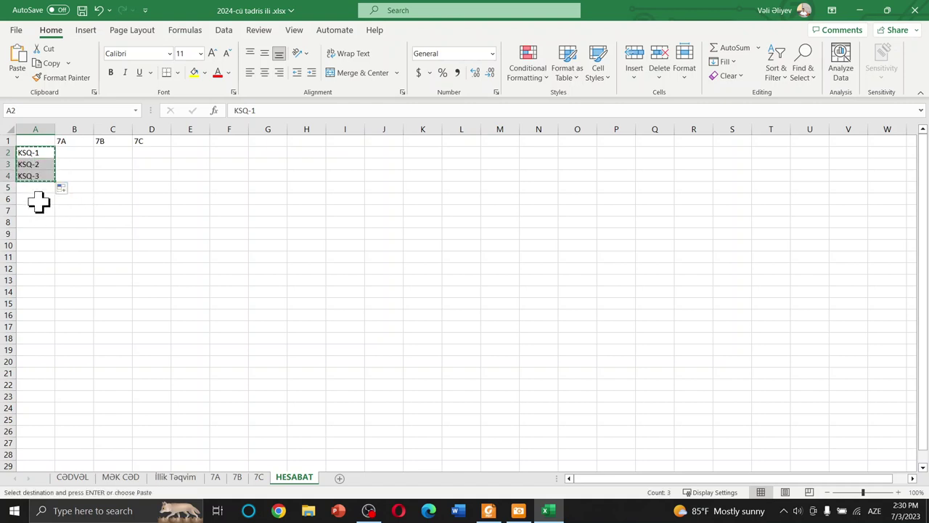
left_click(38, 202)
key("ctrl+v")
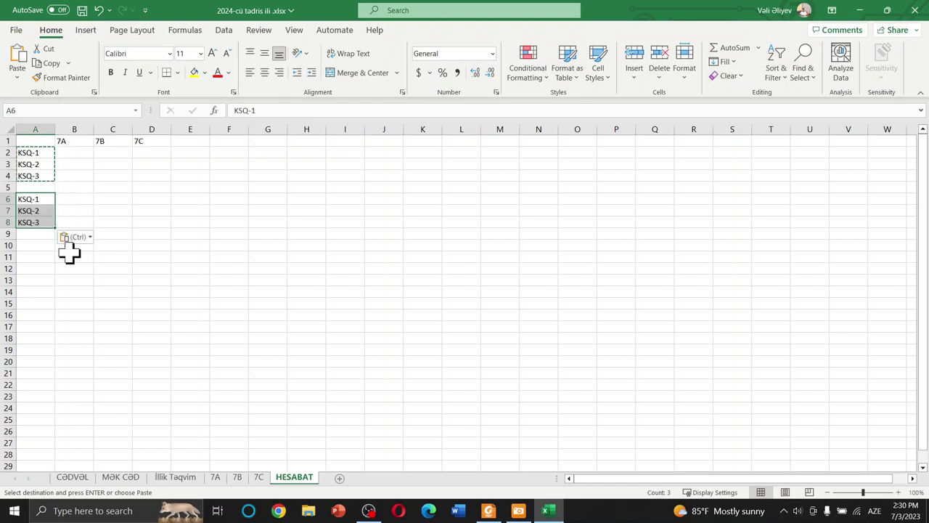
- Label A5 as BSQ - 1 and A9 as BSQ - 2
left_click(44, 199)
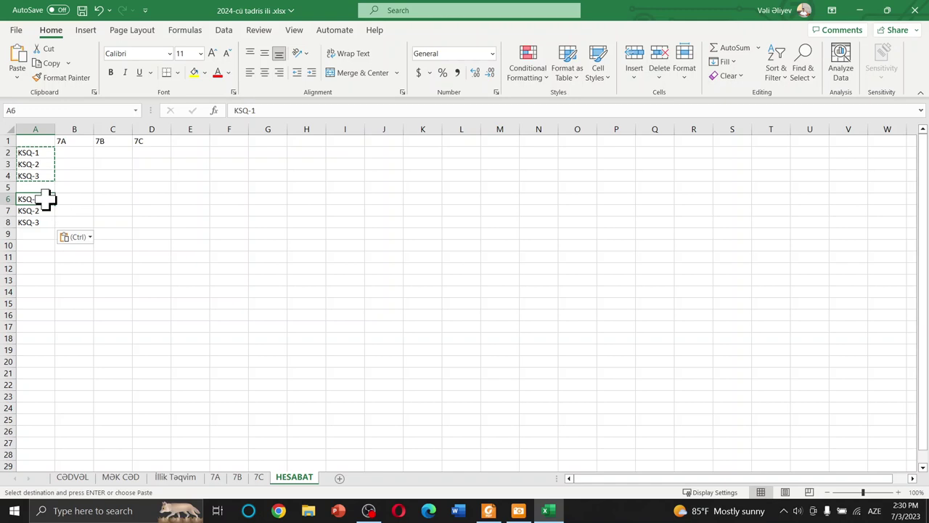
double_click(45, 199)
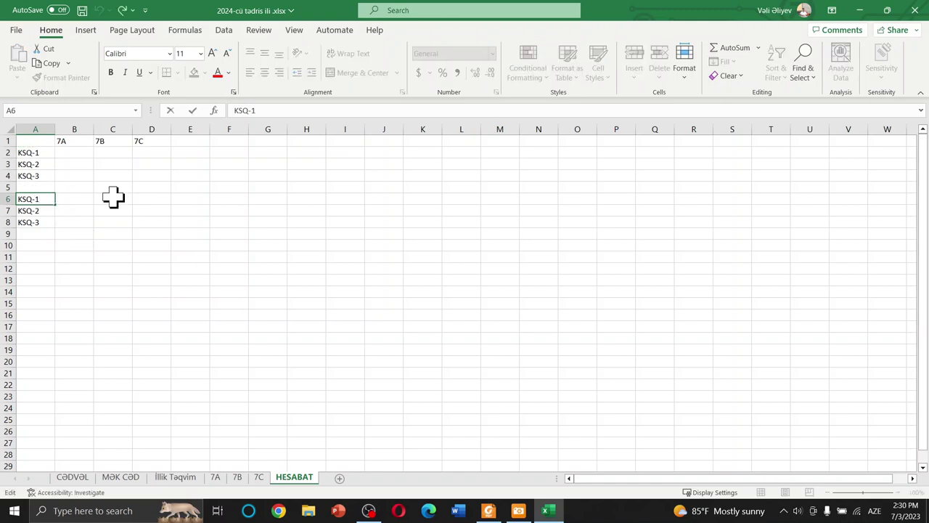
left_click(61, 189)
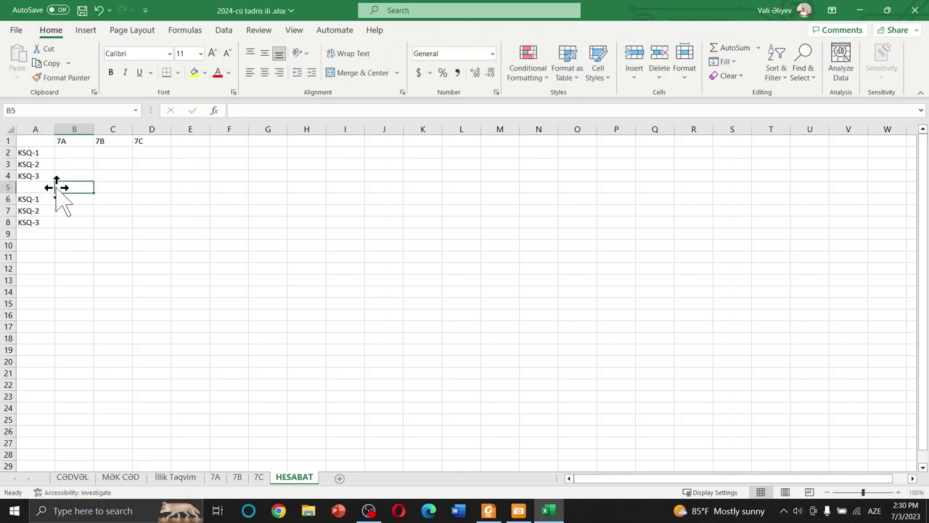
left_click(49, 187)
type("BSQ - 1")
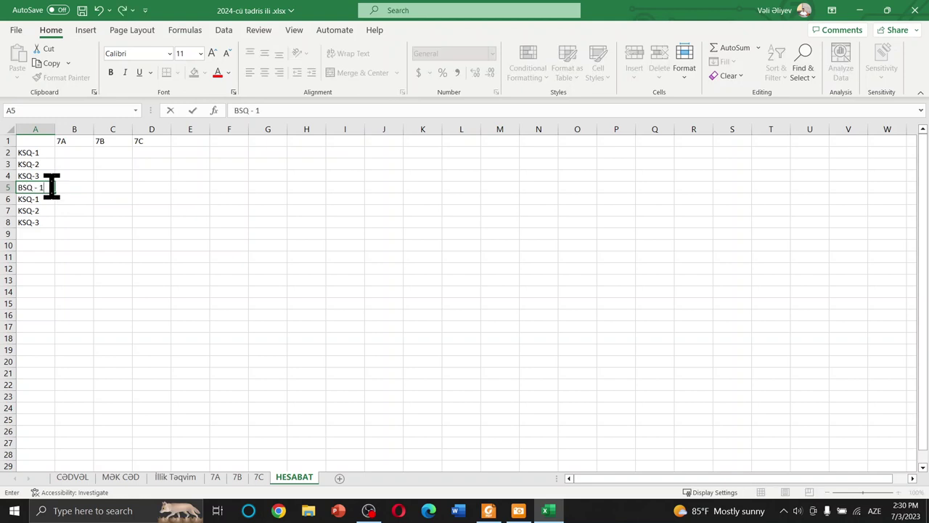
key("Return")
left_click(51, 187)
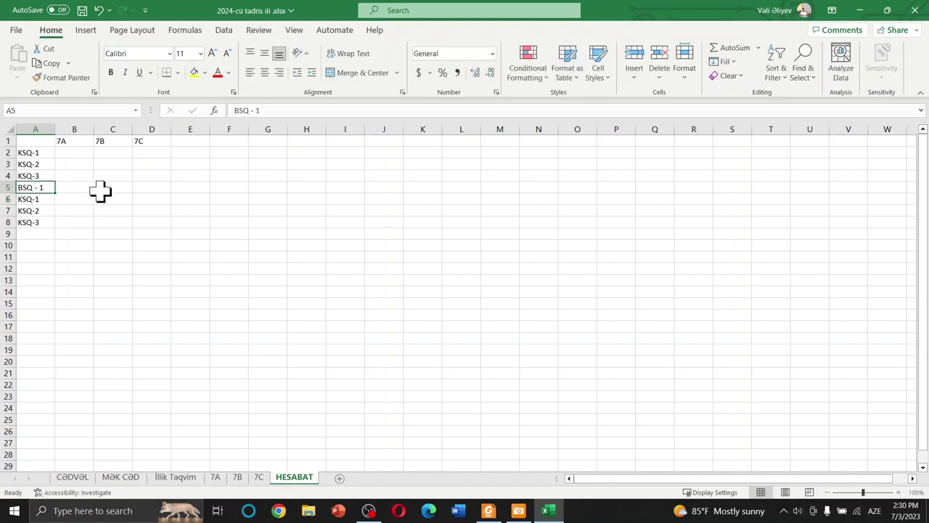
key("ctrl+c")
left_click(37, 233)
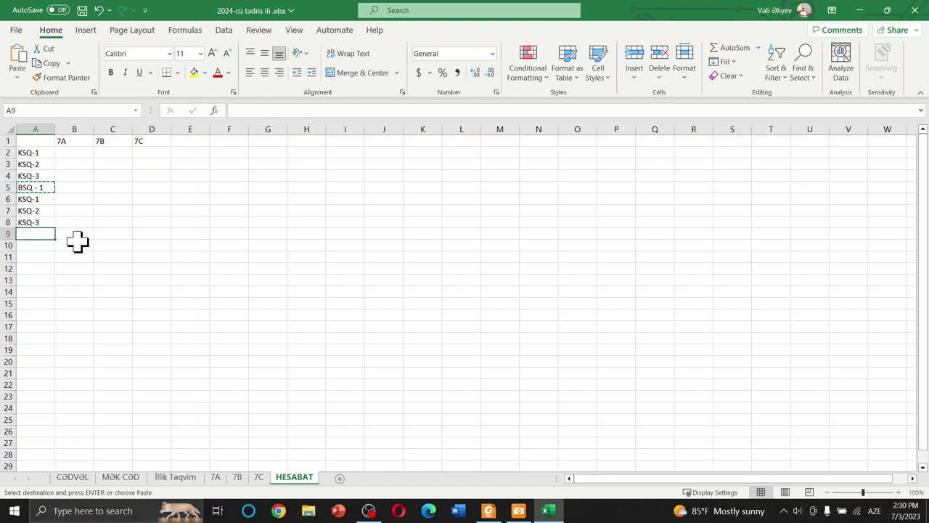
key("ctrl+v")
double_click(47, 233)
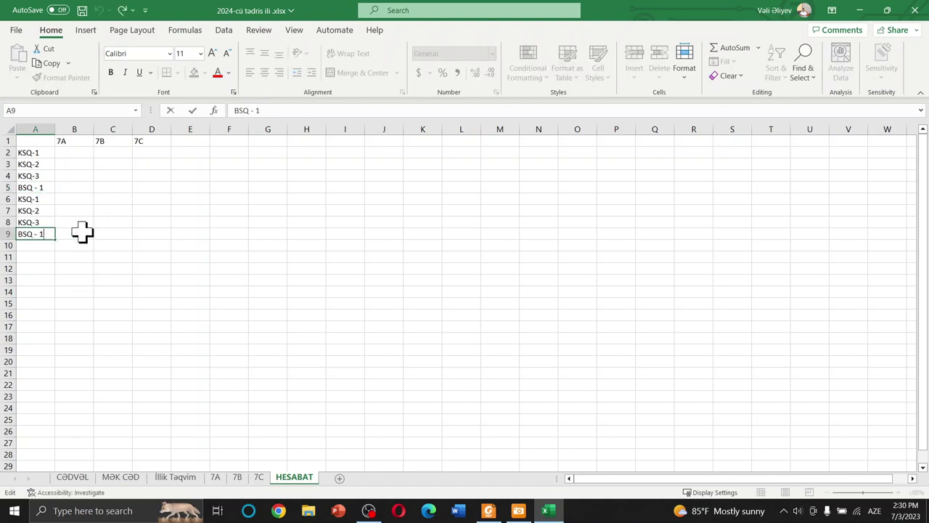
type("2")
key("Return")
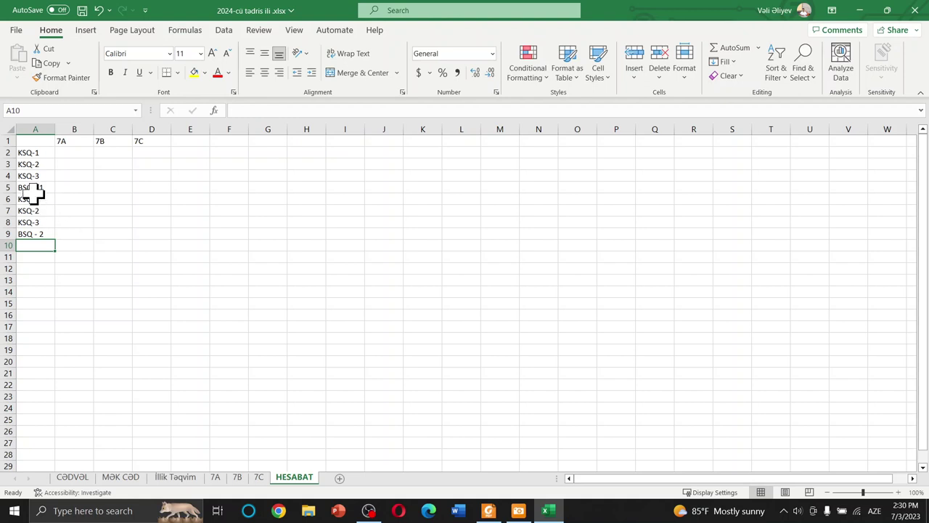
- Insert a blank row 6 and label it I yarım il
right_click(3, 198)
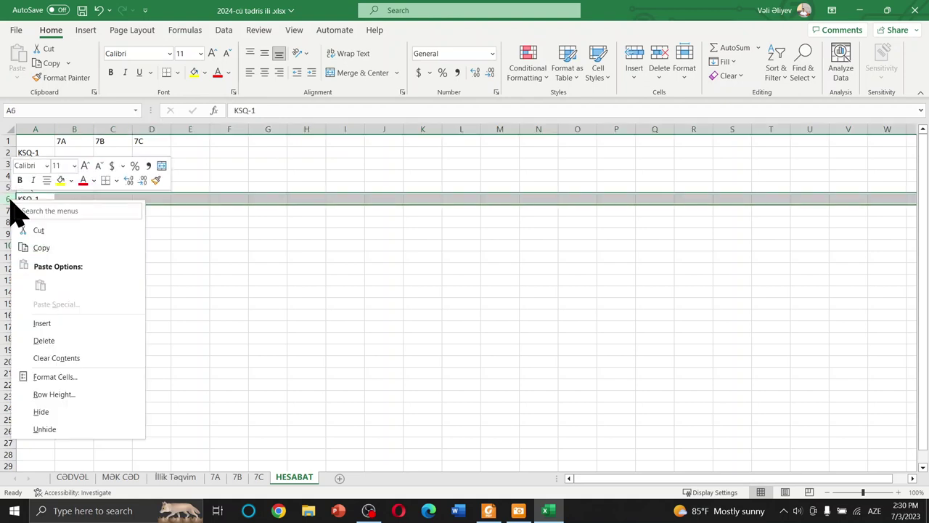
left_click(61, 324)
left_click(37, 199)
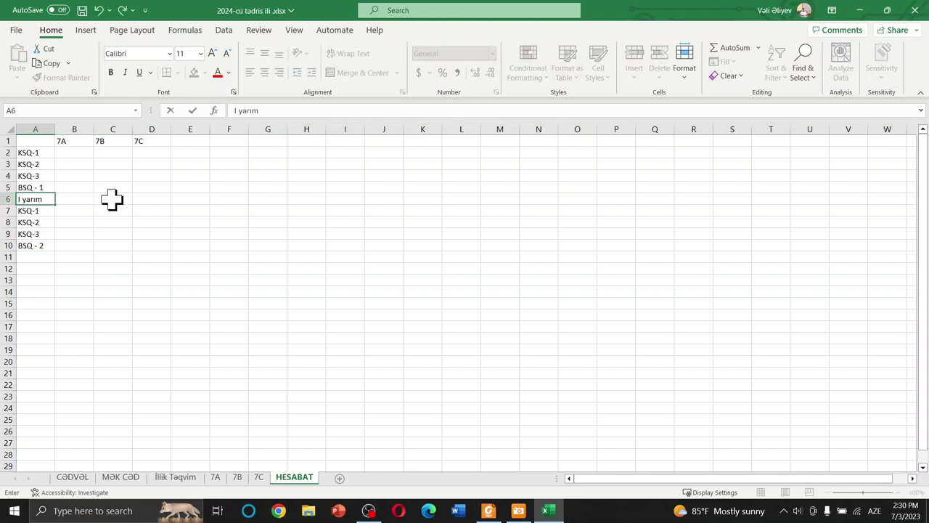
type("l")
key("Return")
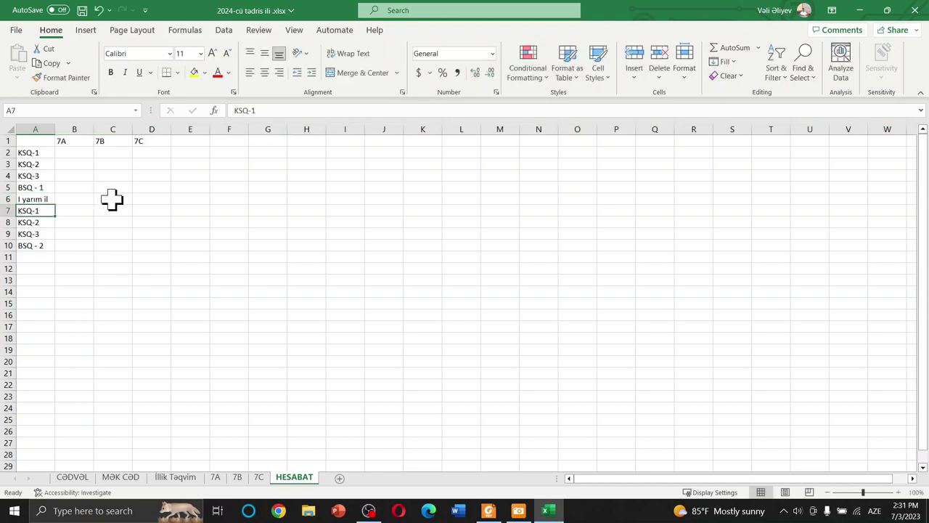
- Add the II yarım il label in A11 and İllik in A12
left_click(32, 199)
key("ctrl+c")
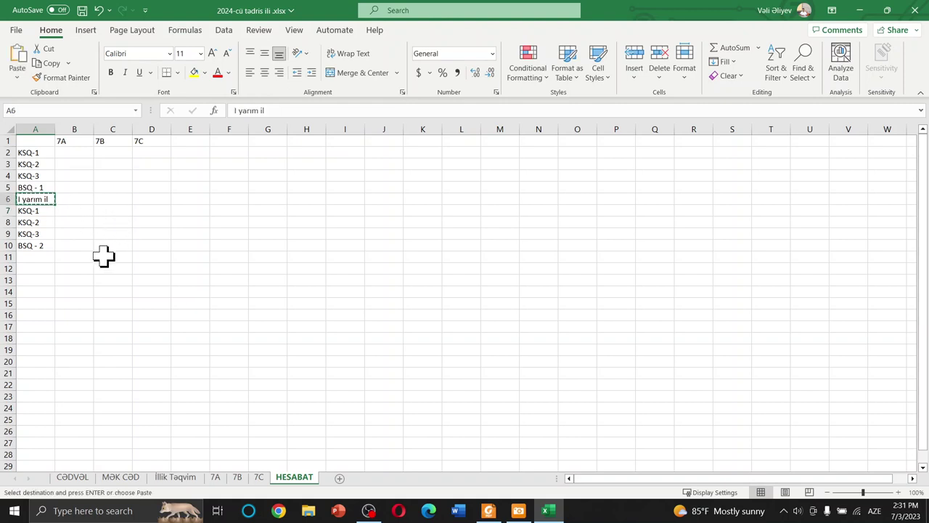
left_click(33, 259)
key("ctrl+v")
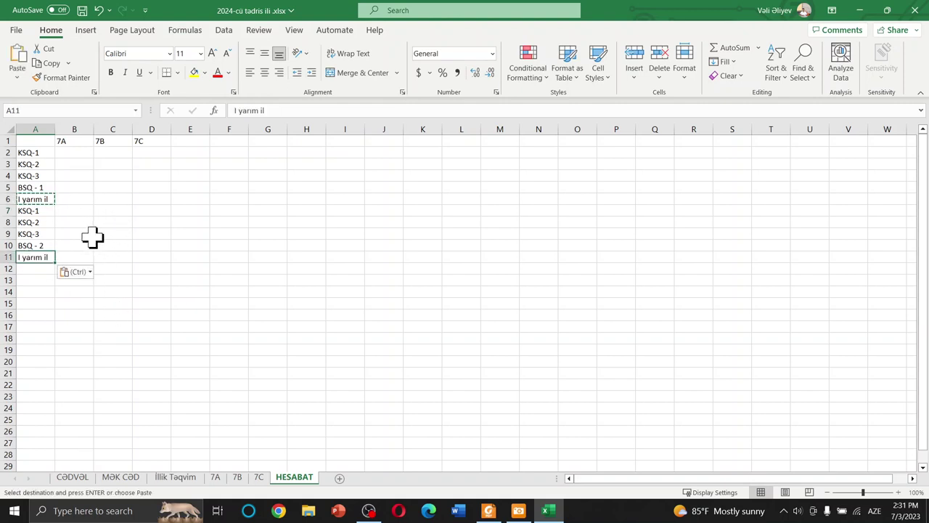
double_click(38, 257)
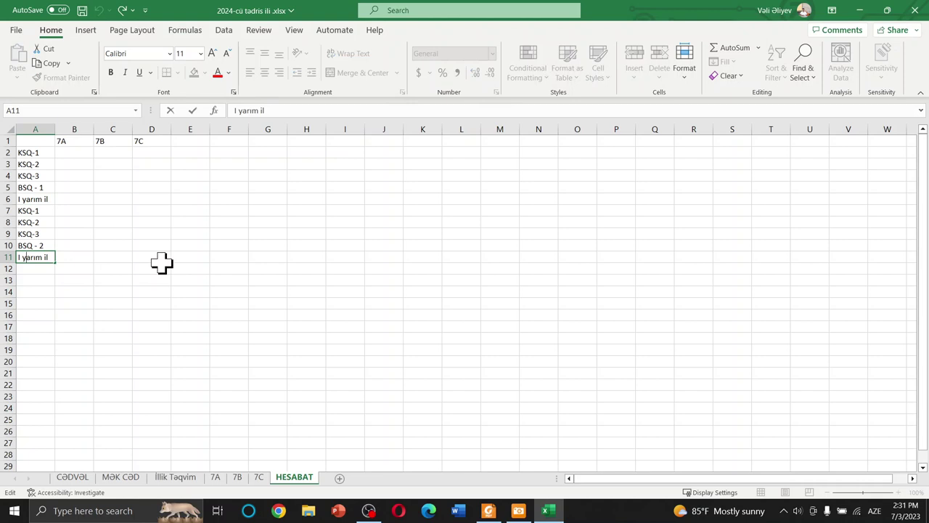
type("I")
key("Return")
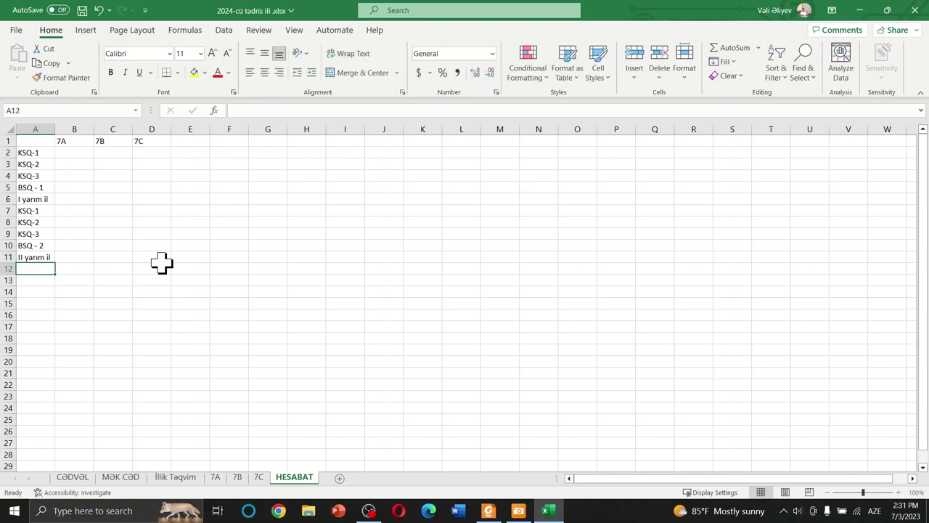
type("İllik")
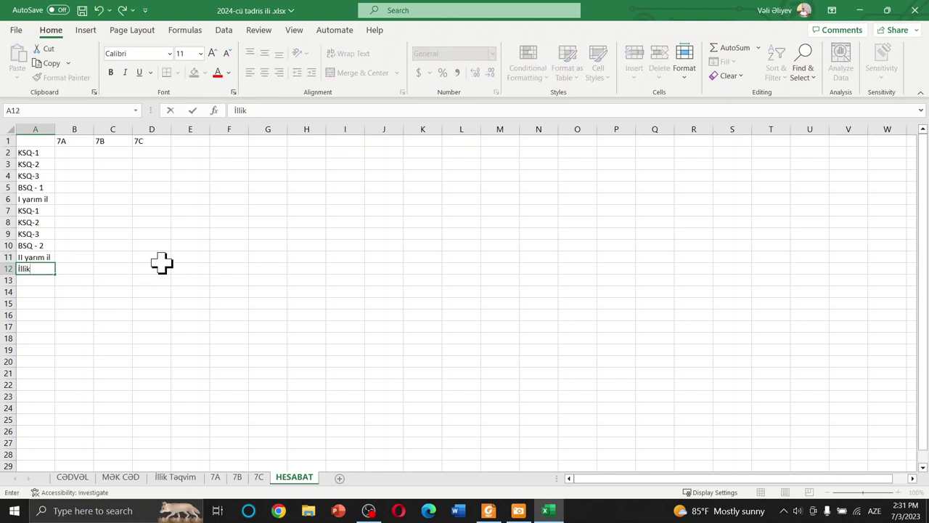
key("Return")
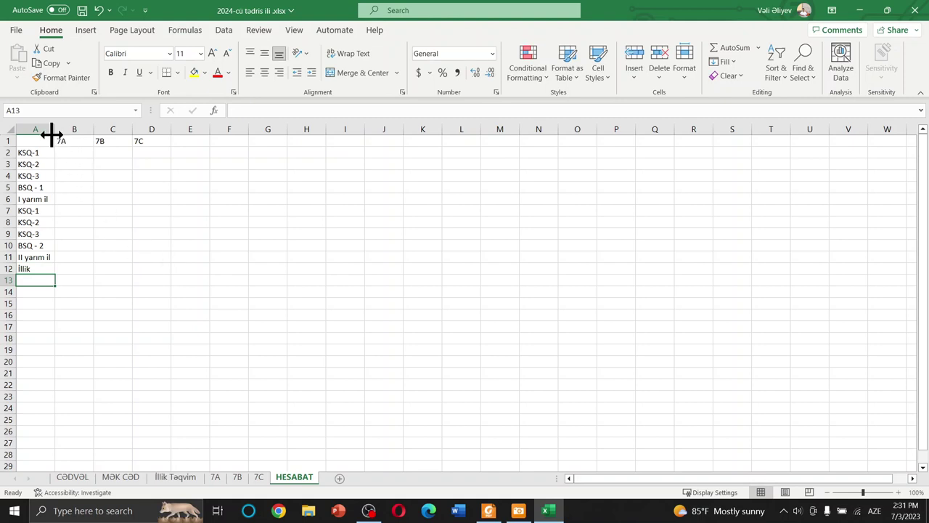
- Make the A1:D12 summary table bold, centred both ways, with font size 12
left_click_drag(37, 142, 137, 268)
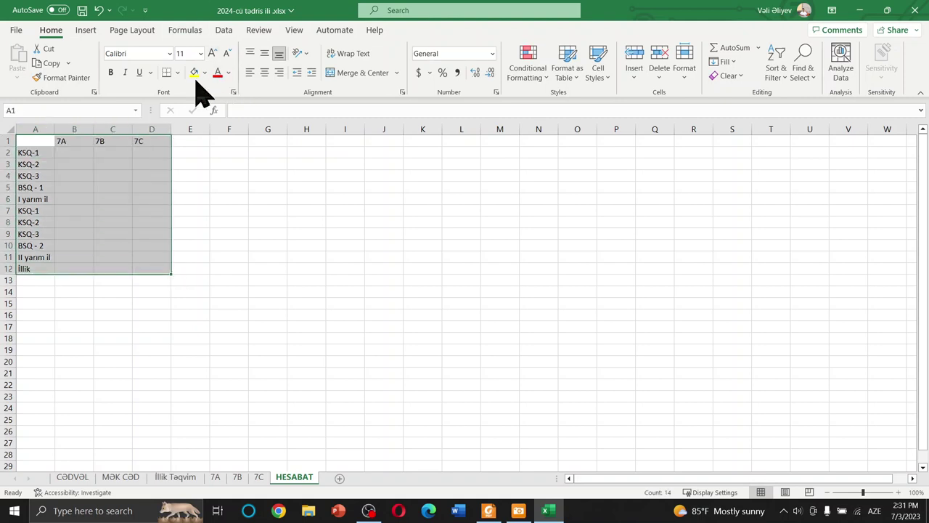
left_click(111, 73)
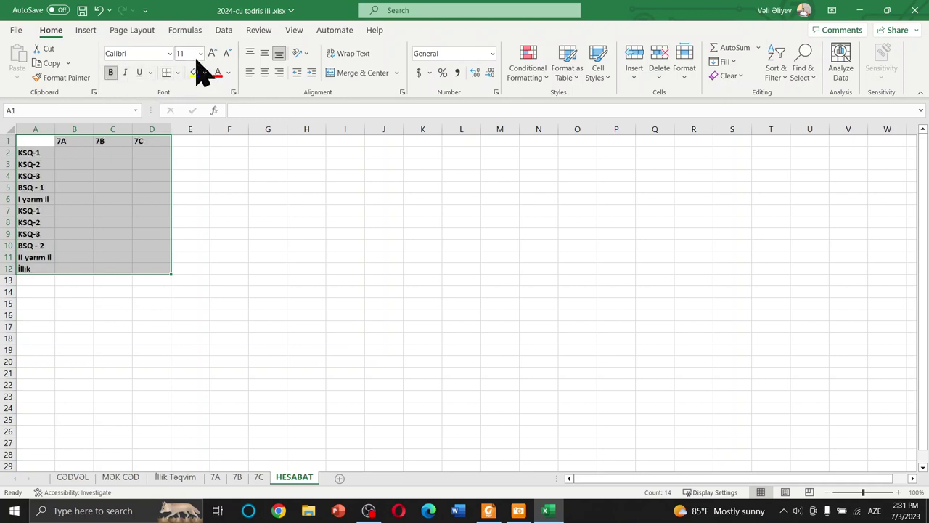
left_click(265, 72)
left_click(264, 54)
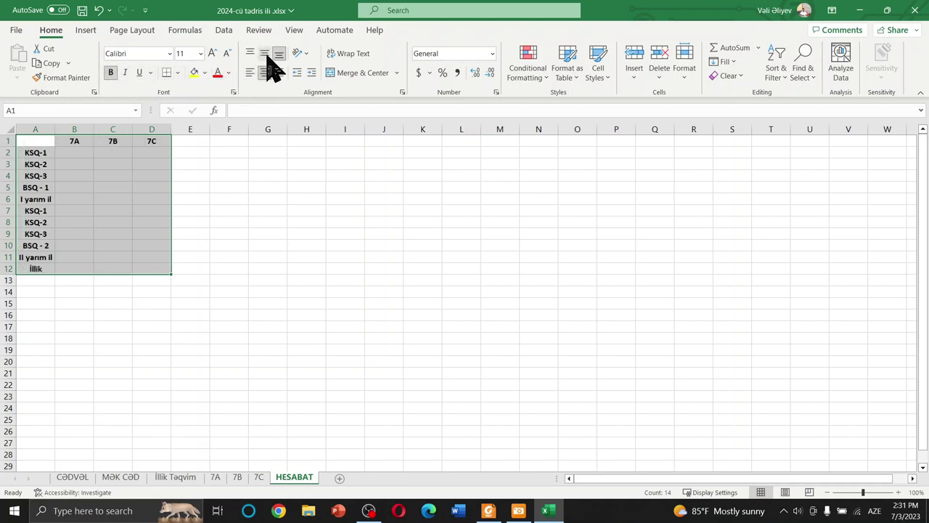
left_click(212, 53)
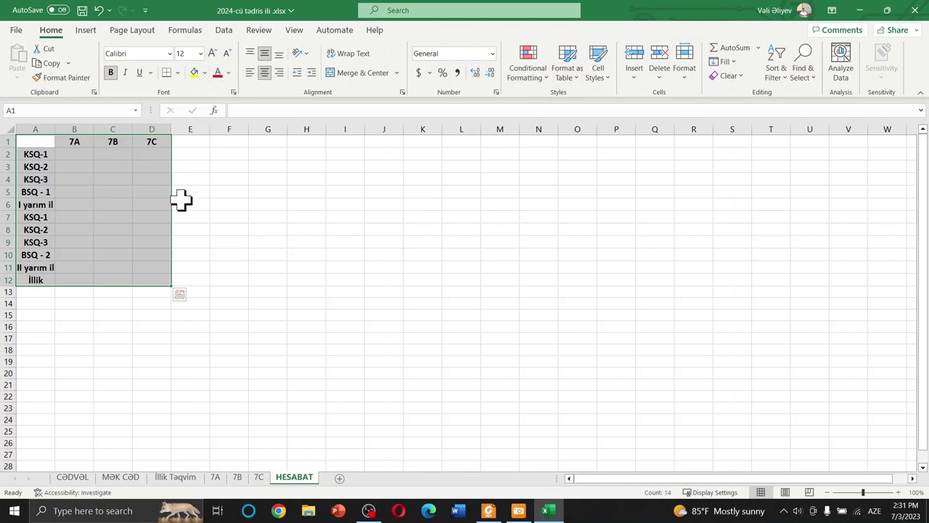
left_click_drag(172, 129, 189, 129)
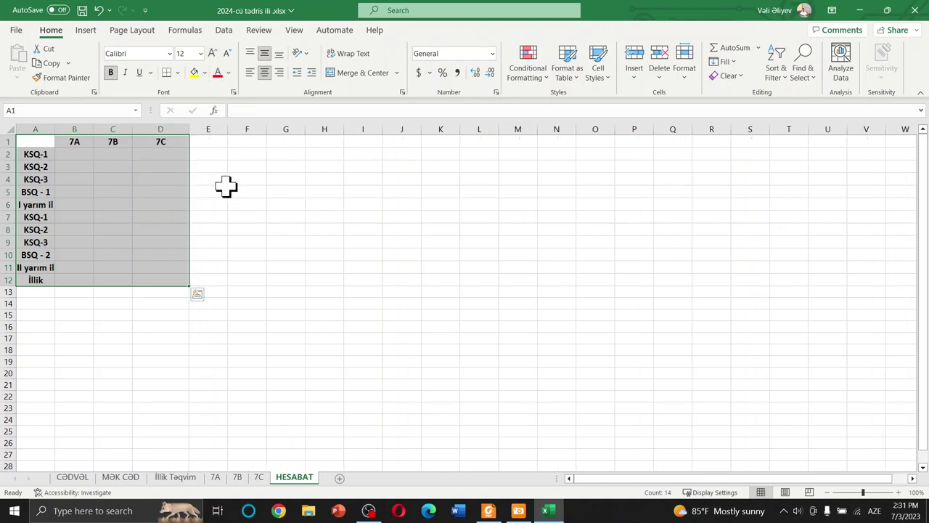
left_click(233, 191)
key("ctrl+z")
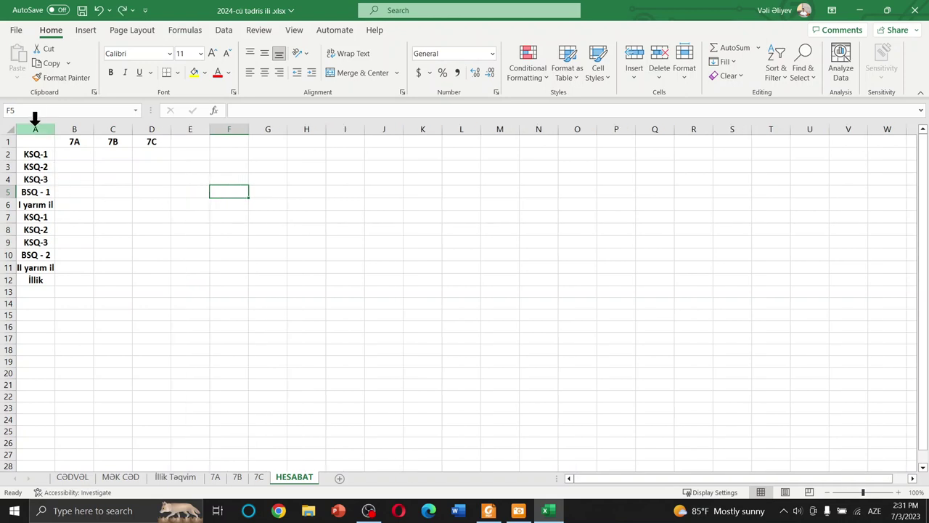
- Left-align the row labels in column A
mouse_move(35, 123)
left_mouse_down()
mouse_move(159, 124)
mouse_move(188, 137)
left_mouse_up()
left_click(301, 231)
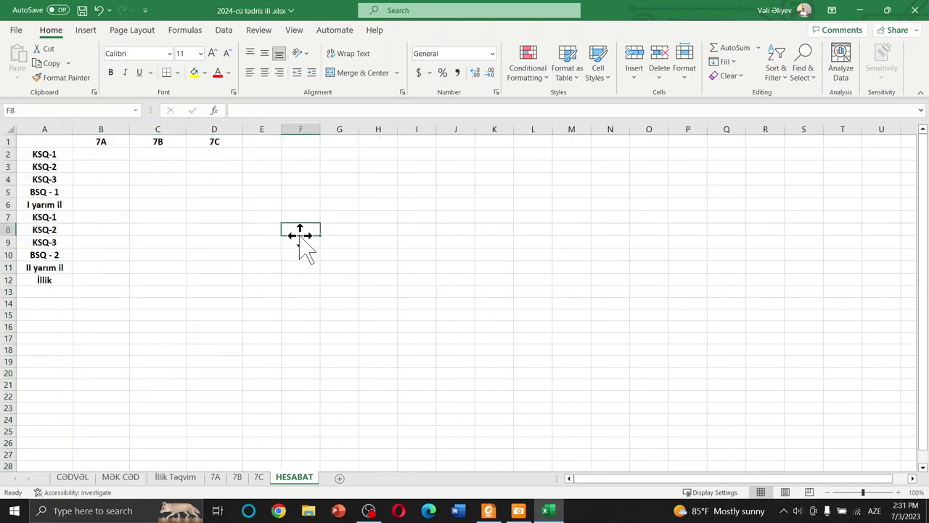
left_click(39, 125)
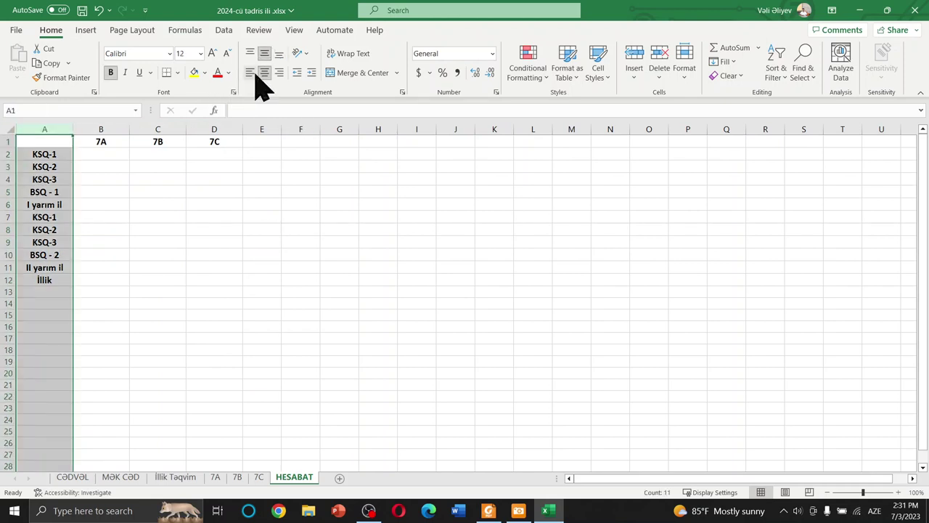
left_click(249, 72)
left_click(157, 190)
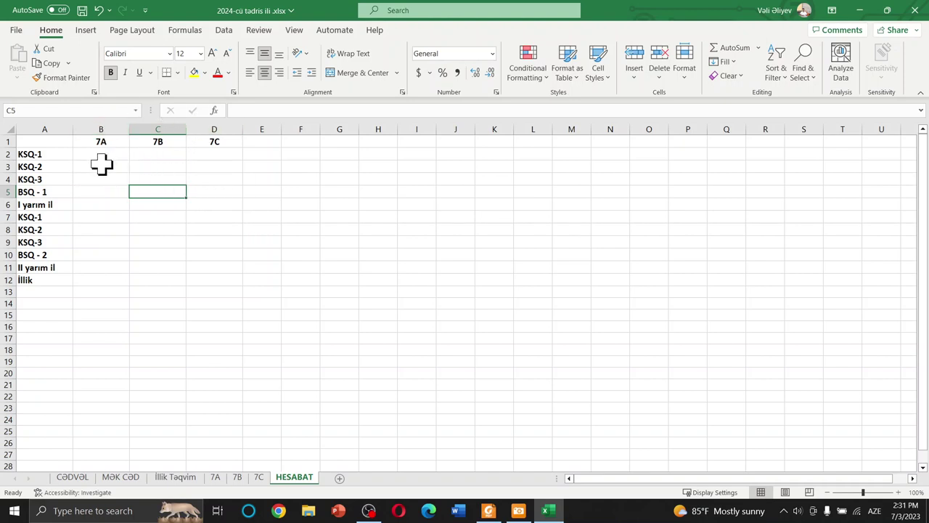
- Link HESABAT B2–B4 to the 7A sheet's KSQ-1, KSQ-2 and KSQ-3 averages in F23, H23, J23
left_click(103, 152)
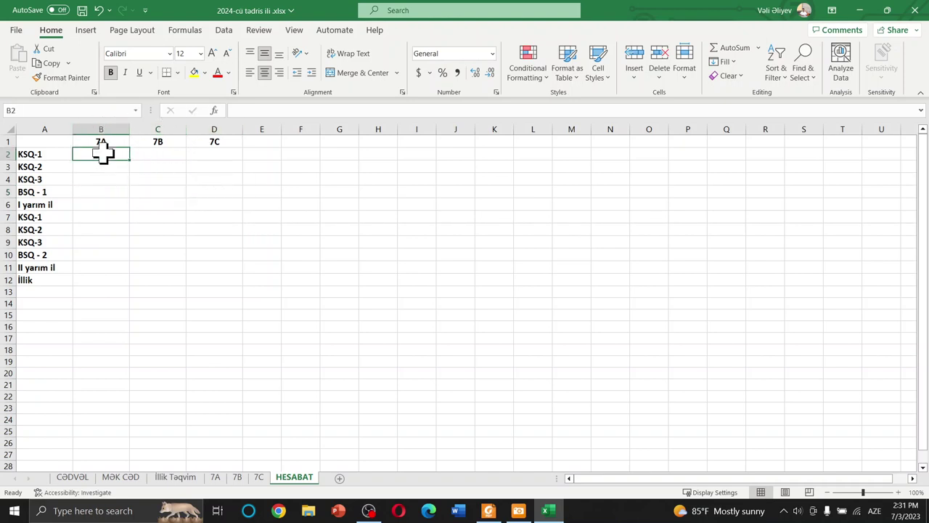
type("=")
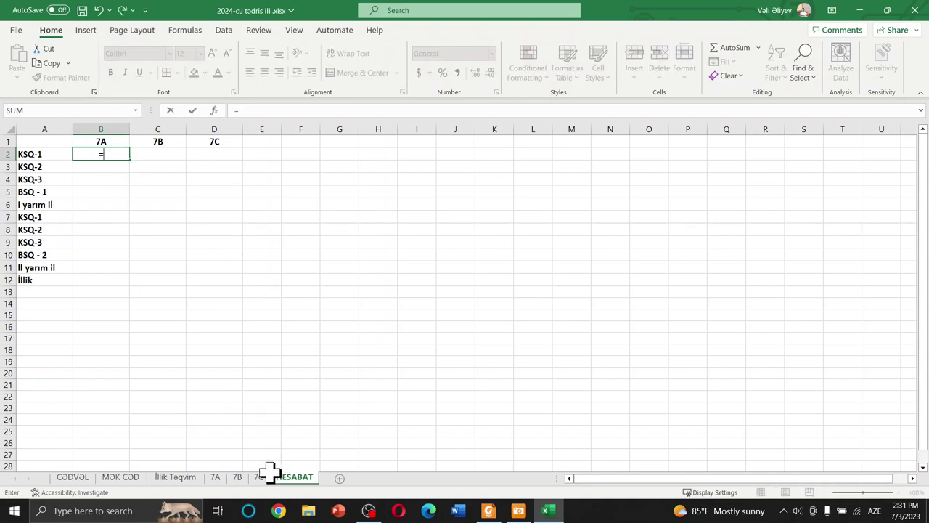
left_click(214, 481)
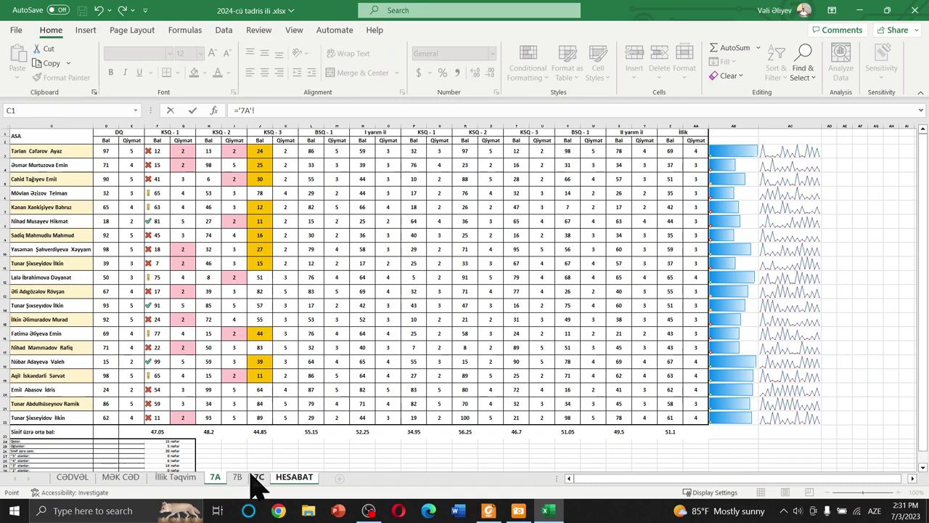
left_click(158, 430)
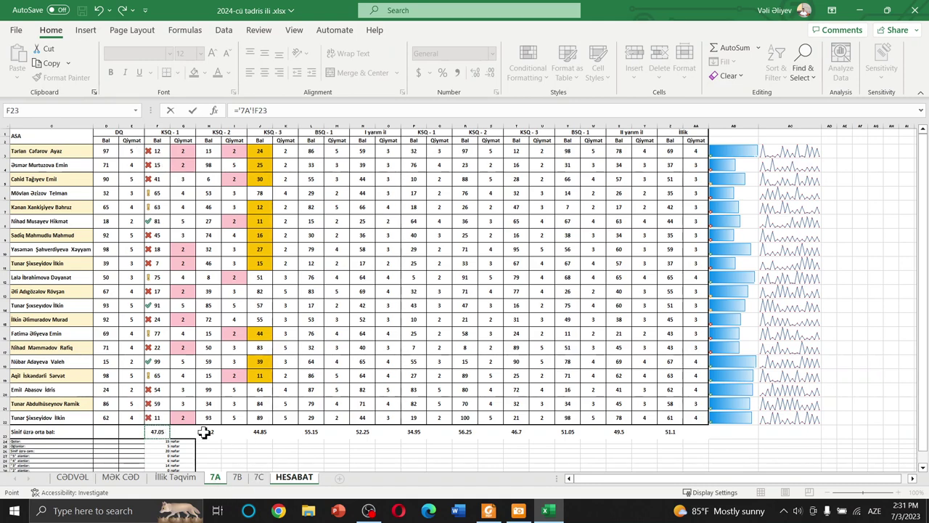
key("Return")
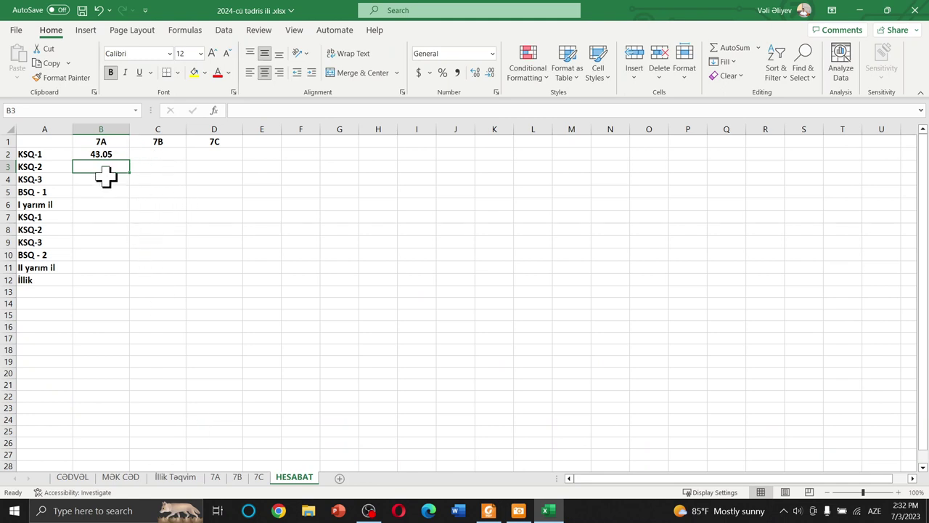
type("=")
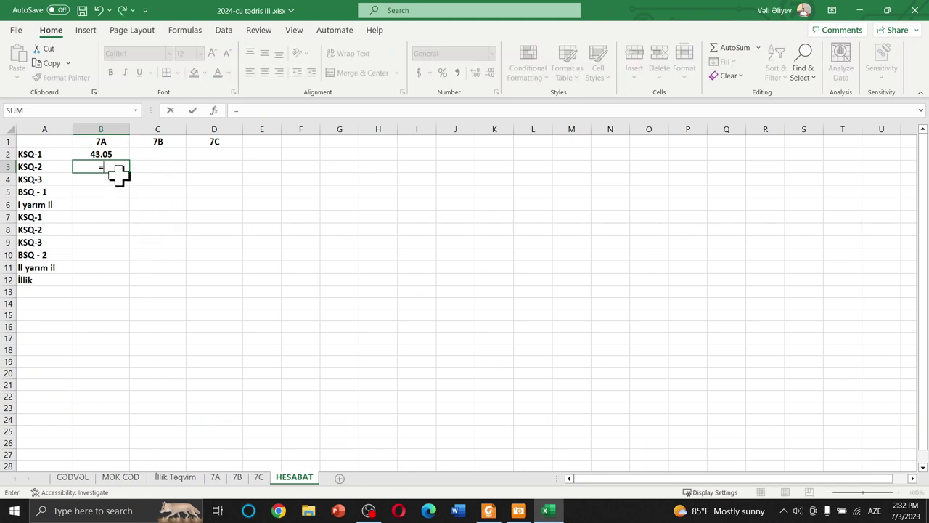
left_click(215, 477)
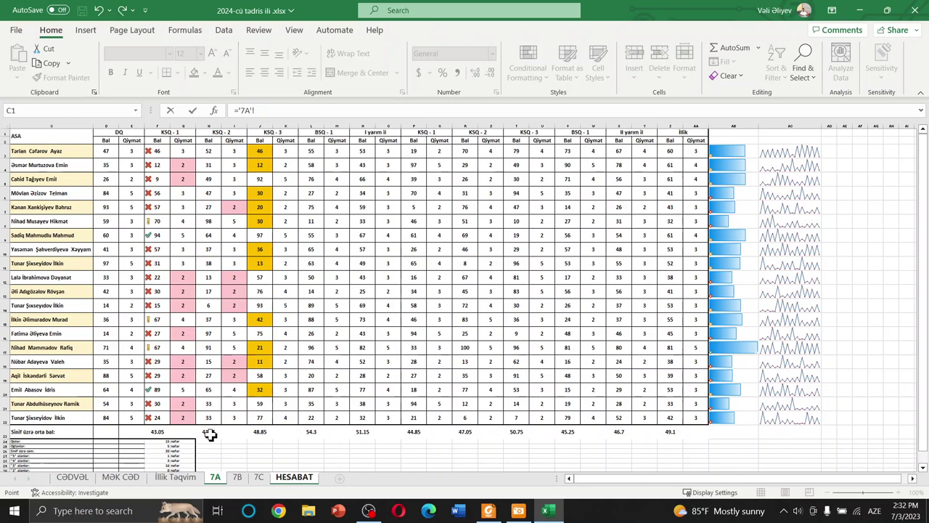
left_click(208, 432)
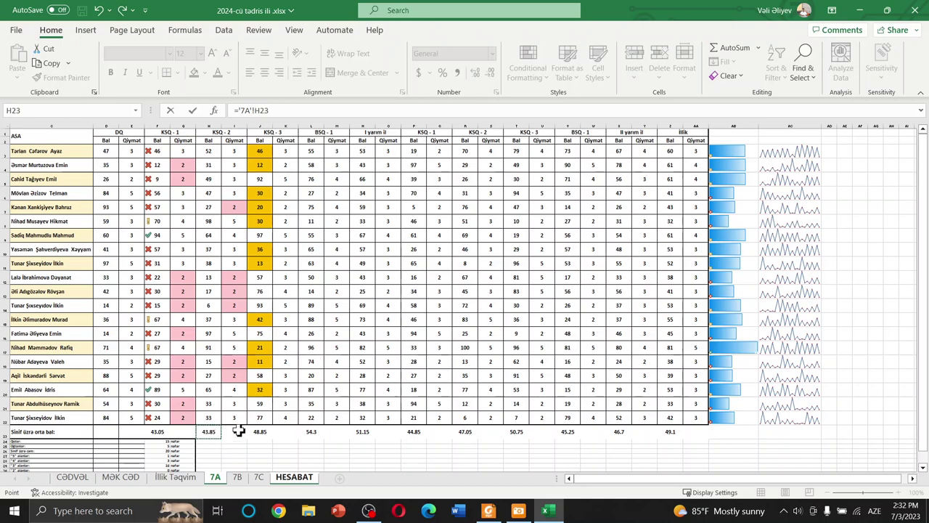
key("Return")
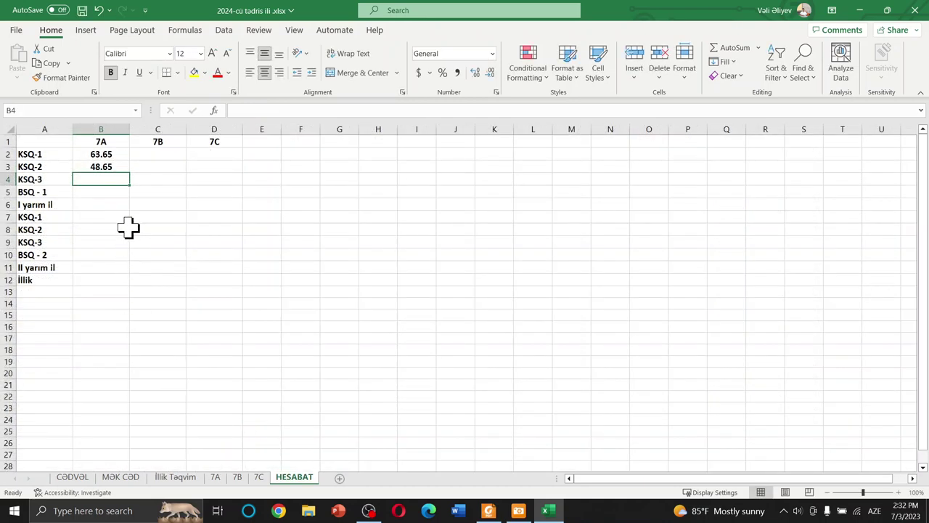
type("=")
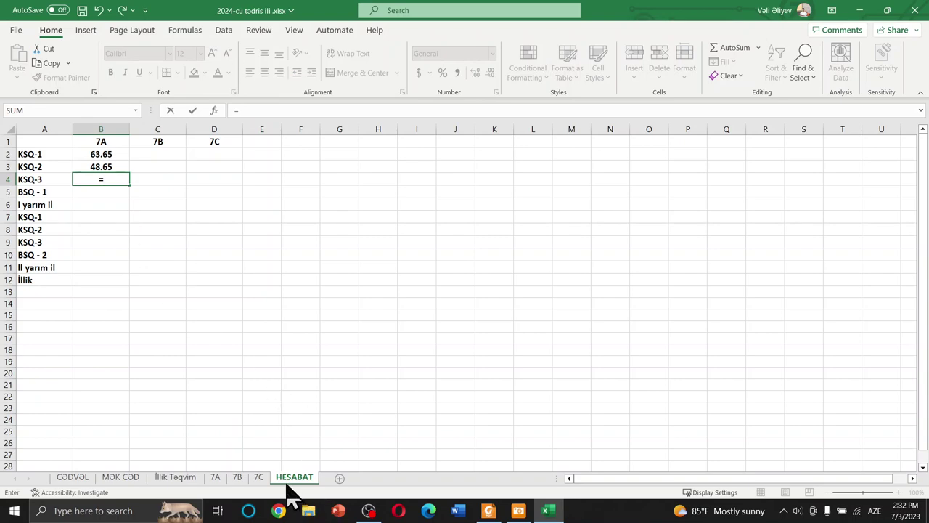
left_click(216, 479)
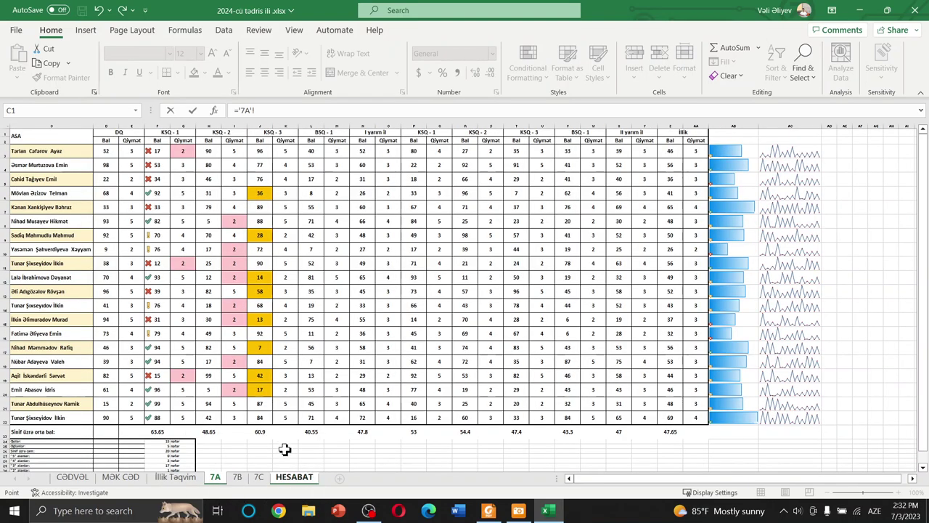
left_click(266, 433)
key("Return")
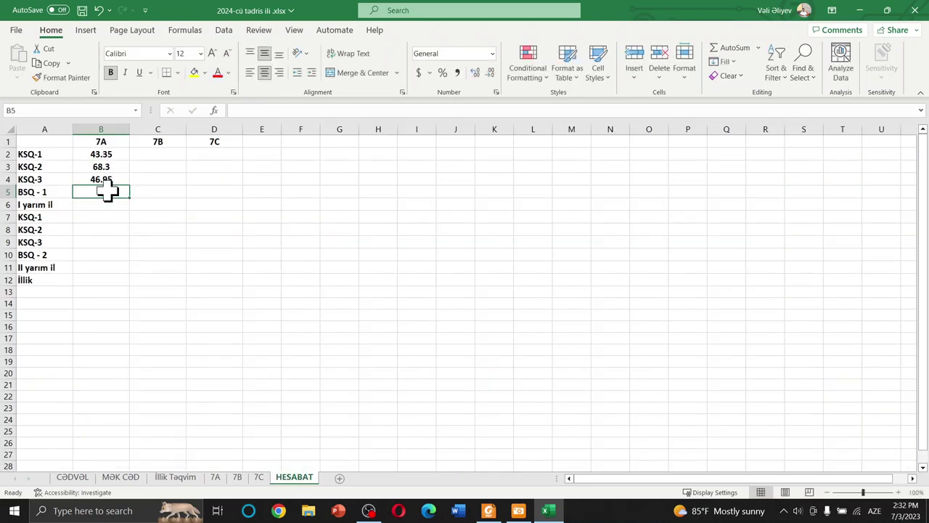
- Link B5 and B6 to 7A's BSQ-1 average (L23) and I yarım il average (N23)
type("=")
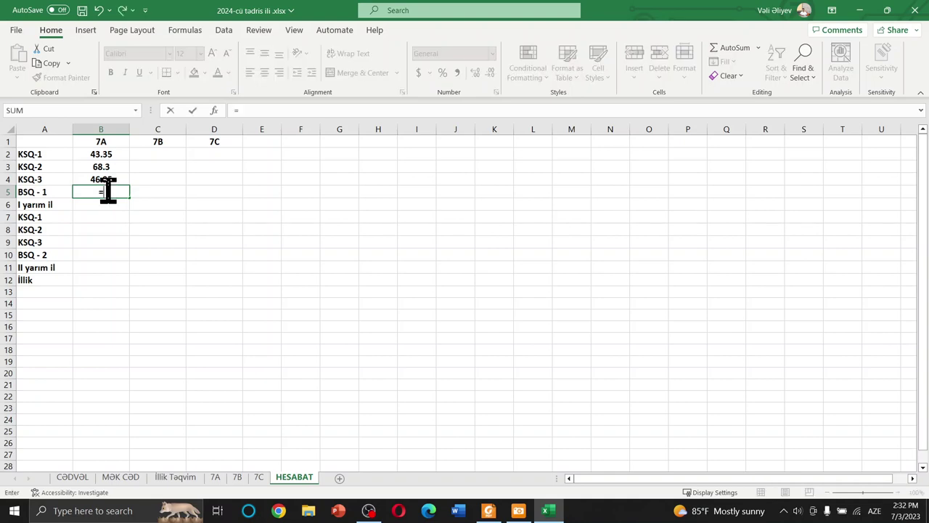
left_click(215, 477)
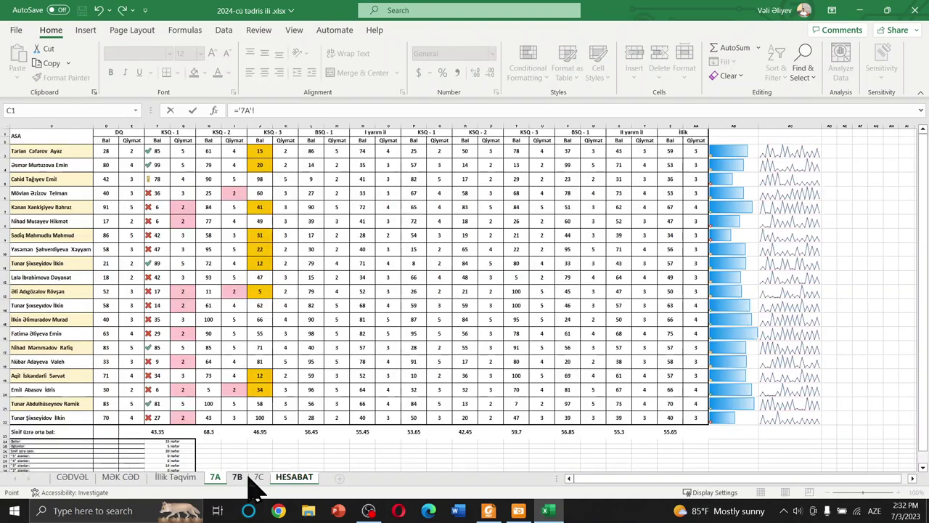
left_click(319, 432)
key("Return")
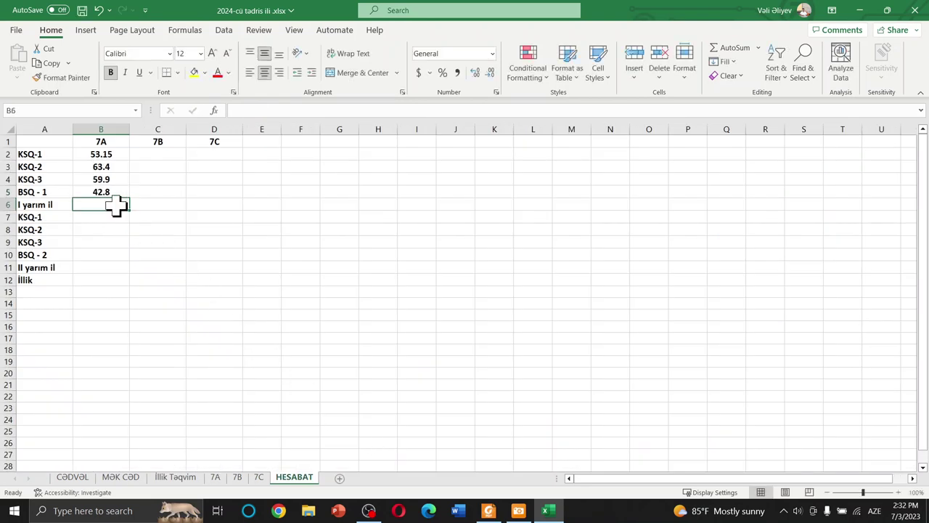
type("=")
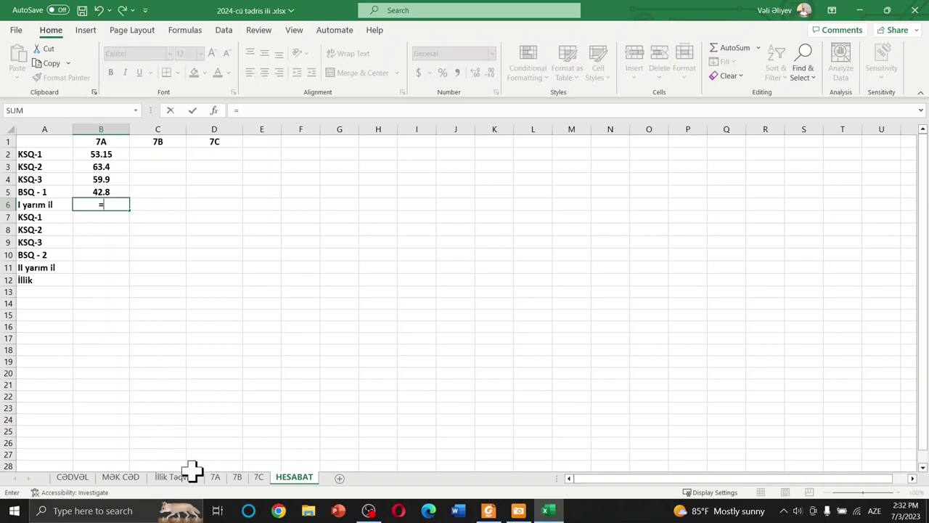
left_click(215, 479)
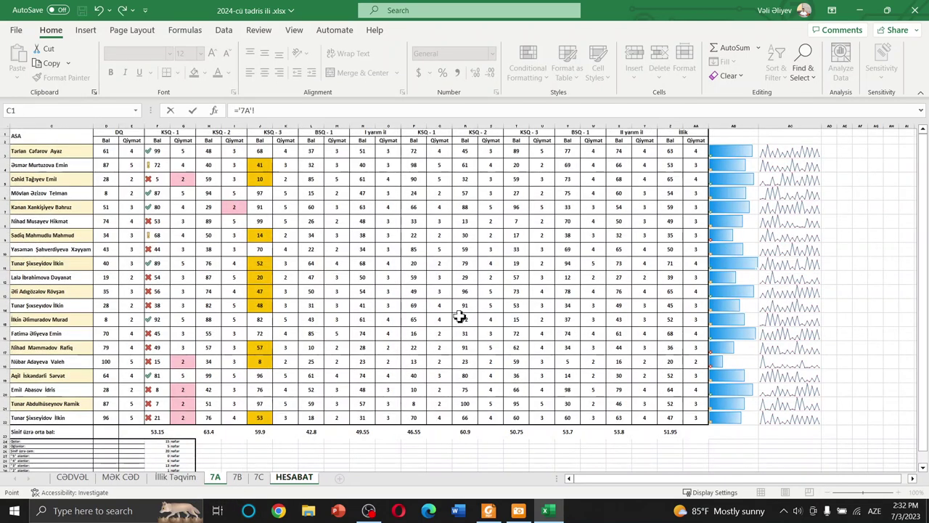
left_click(362, 431)
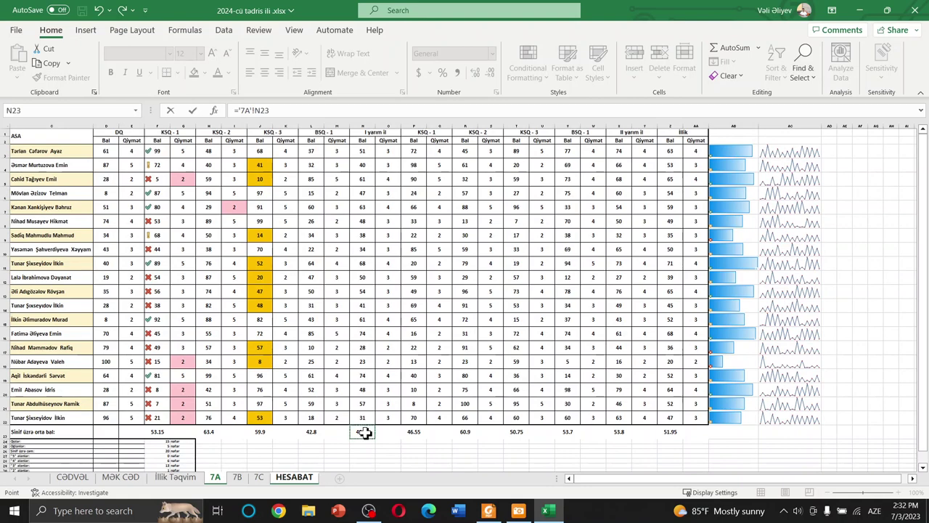
key("Return")
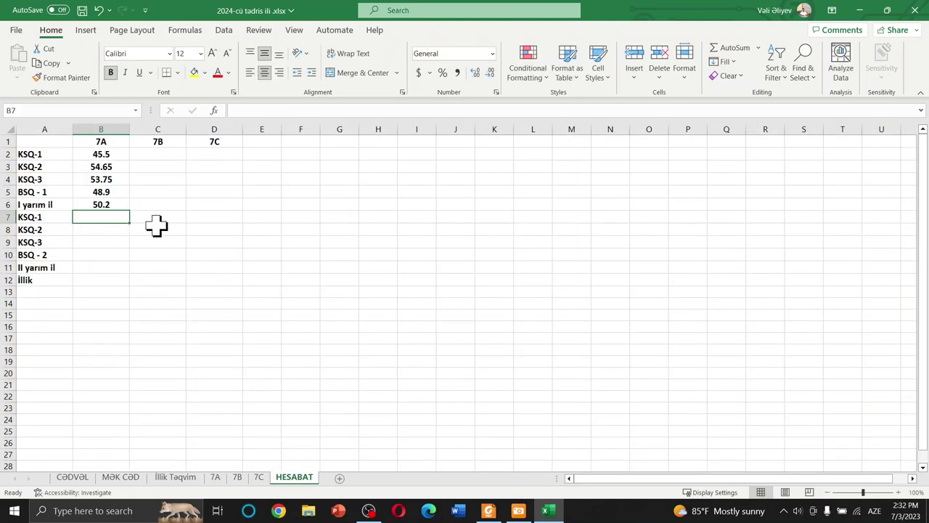
- Link the 7A column's second-half KSQ-1, KSQ-2 and KSQ-3 rows to 7A's row-23 averages, P23 through T23
type("=")
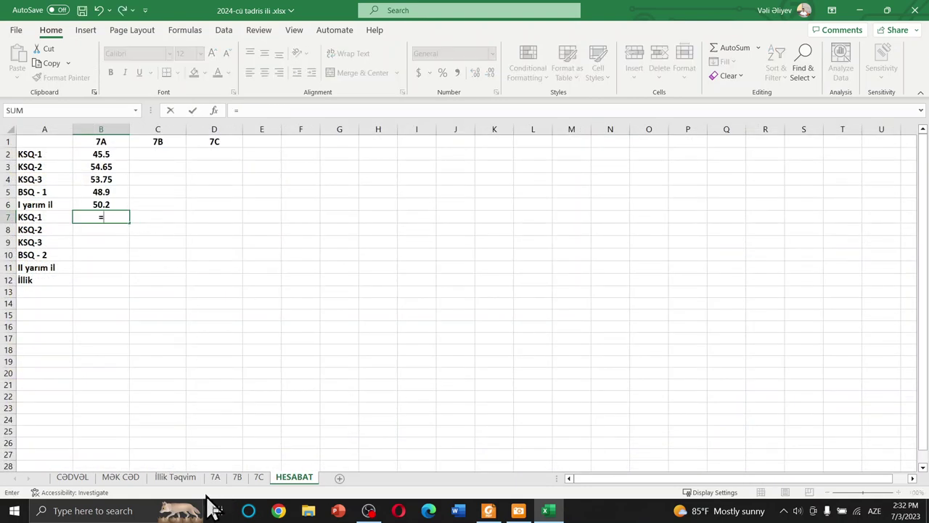
left_click(216, 478)
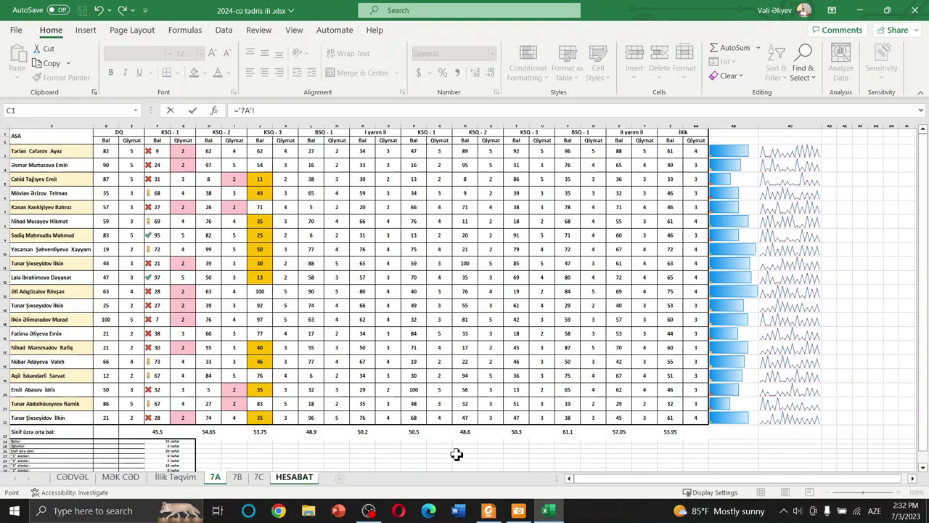
left_click(411, 432)
key("BackSpace")
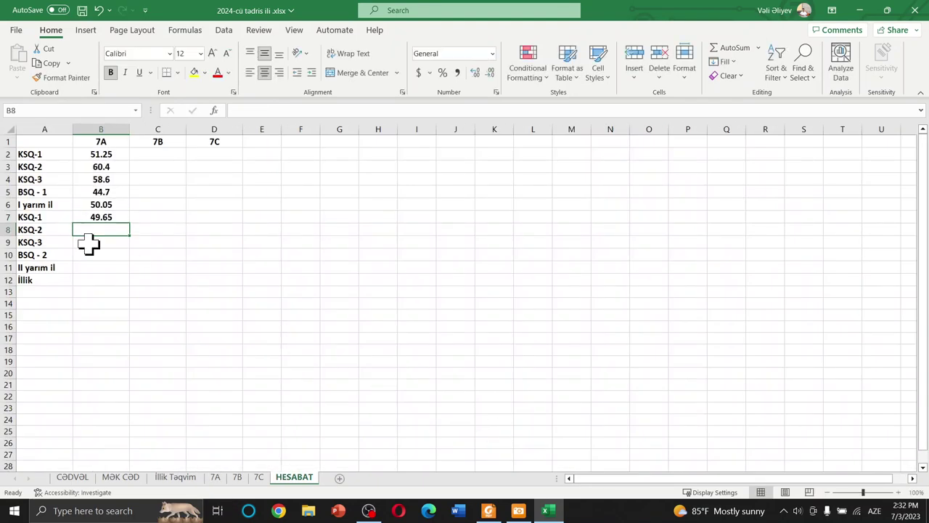
left_click(215, 477)
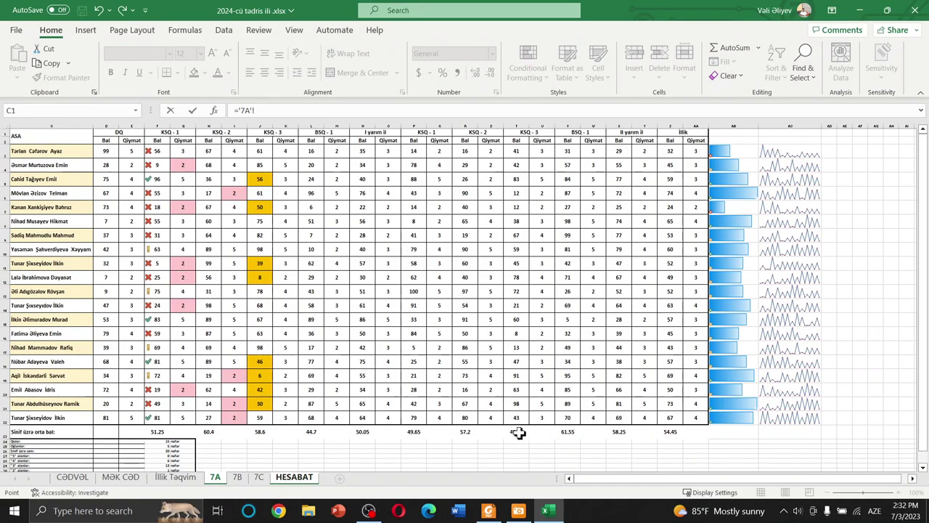
left_click(468, 432)
key("Return")
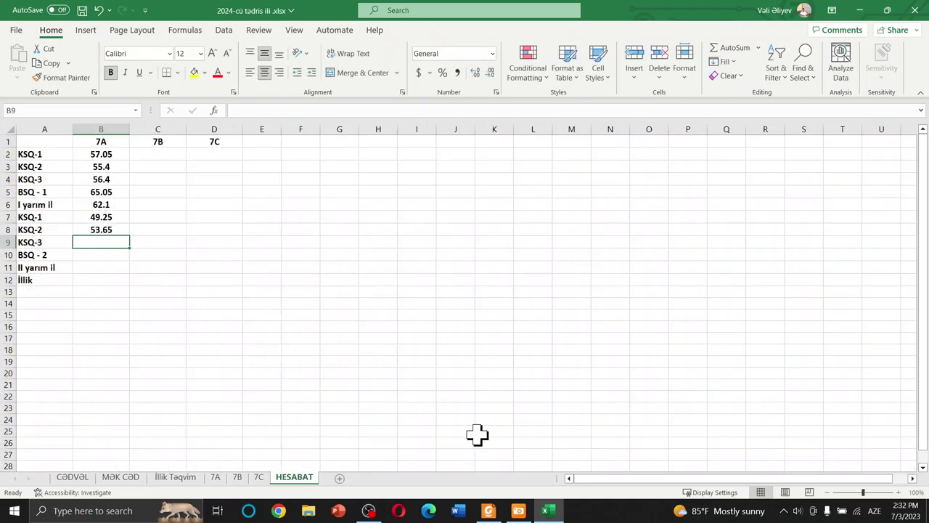
type("=")
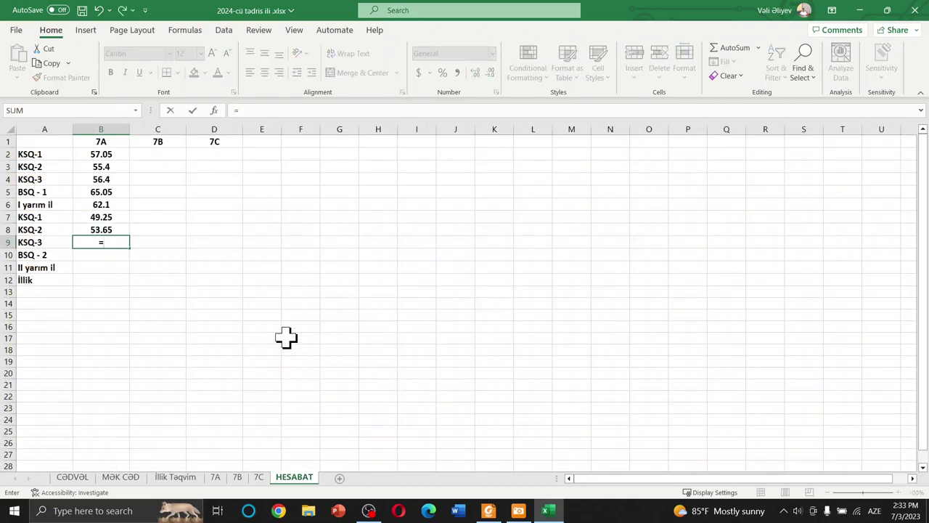
left_click(215, 478)
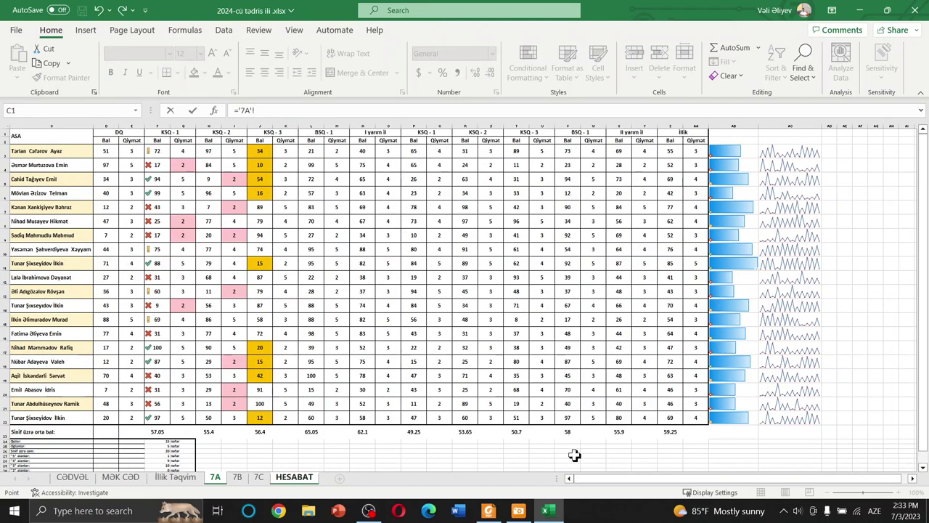
left_click(516, 433)
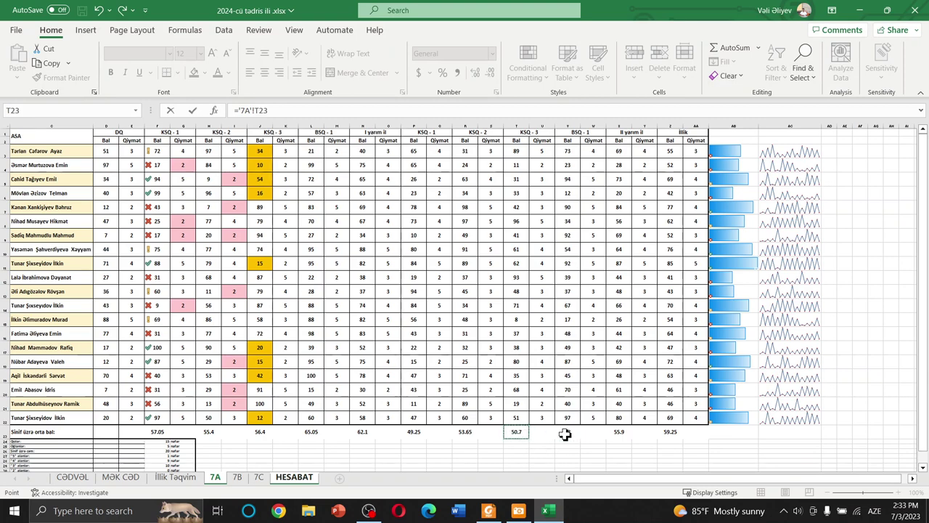
key("Return")
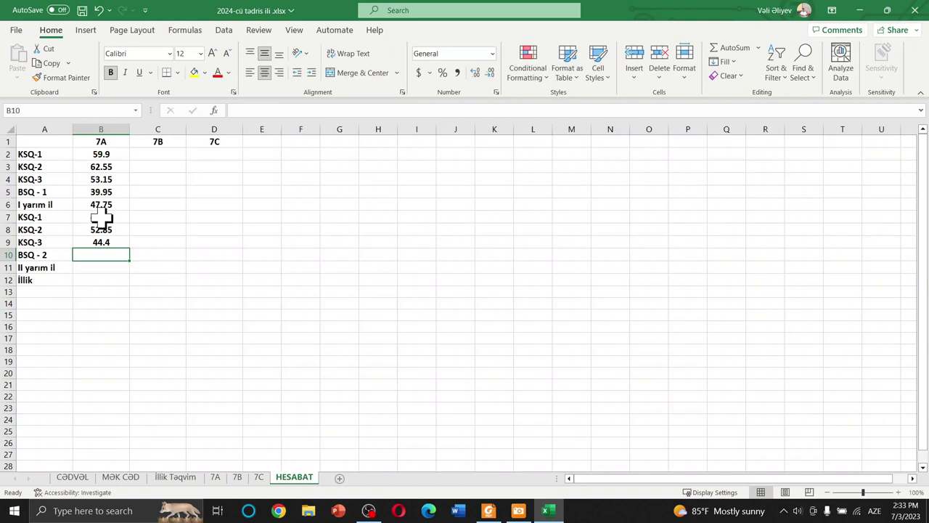
- Link B10–B12 to 7A's BSQ-2, II yarım il (53.25) and İllik (55.2, Z23) averages
type("=")
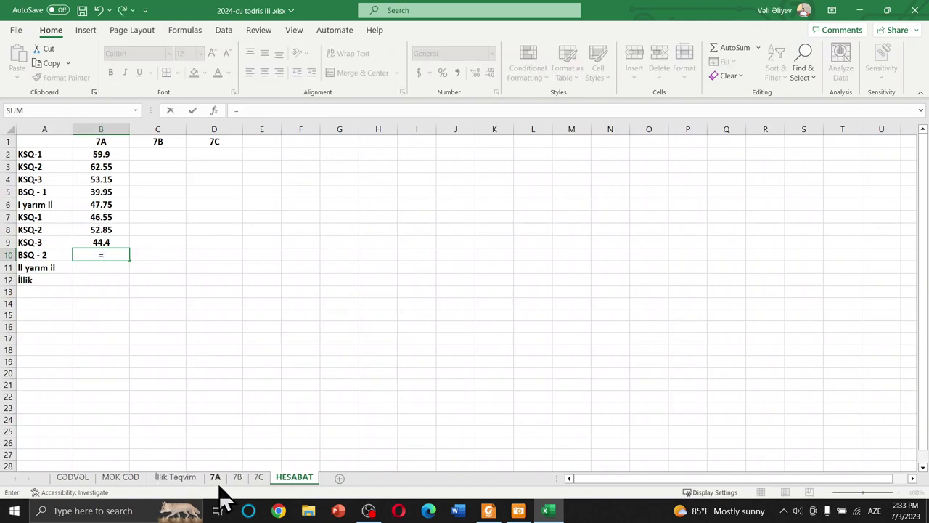
left_click(215, 477)
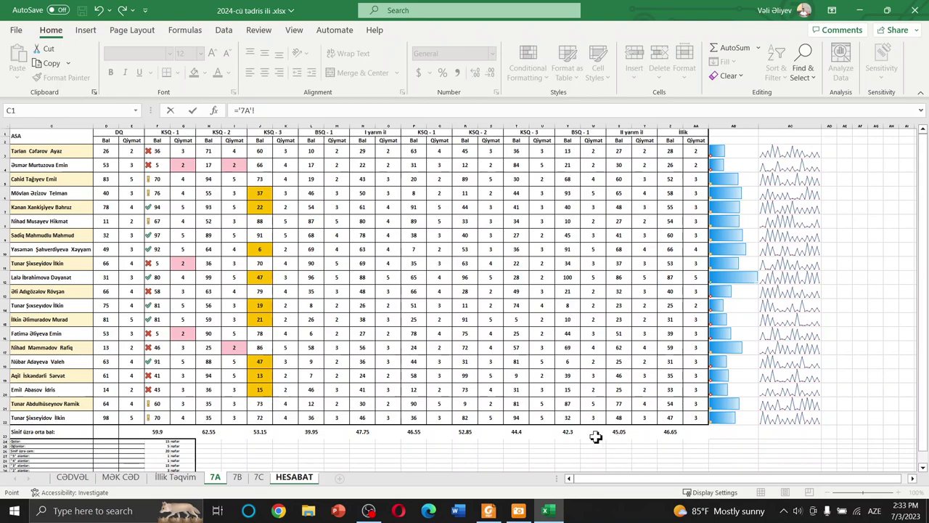
left_click(568, 431)
key("Return")
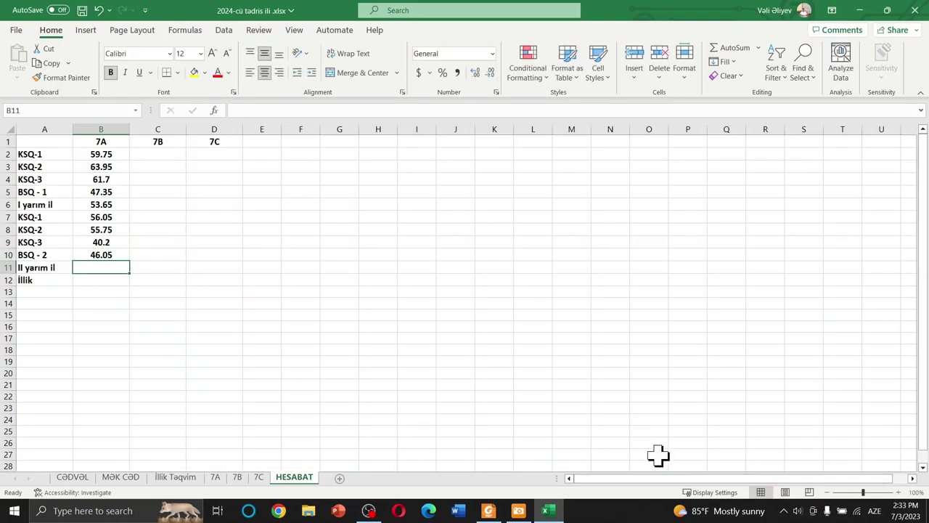
type("=")
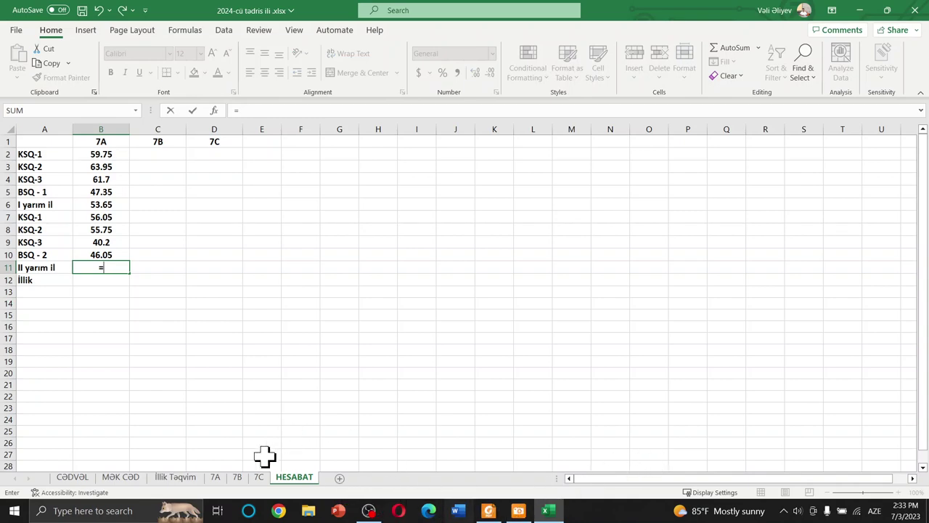
left_click(216, 476)
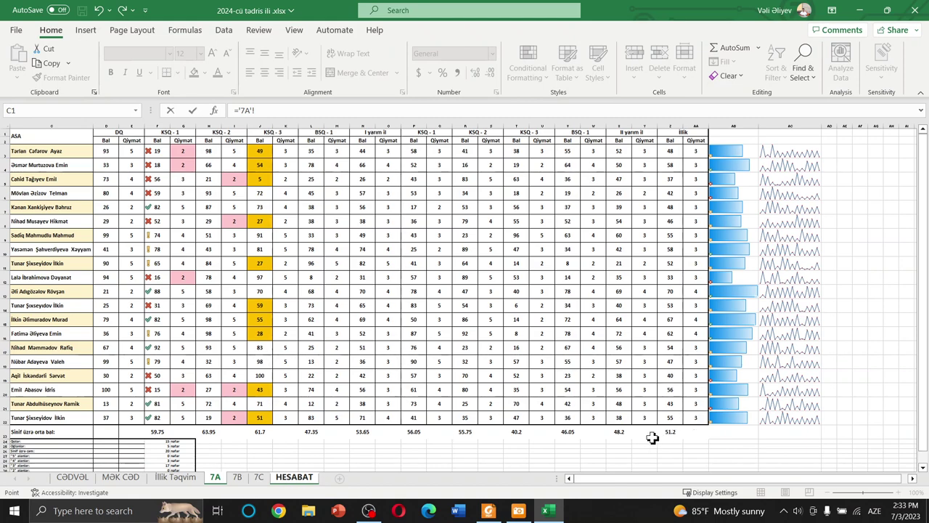
left_click(617, 432)
key("Return")
type("=")
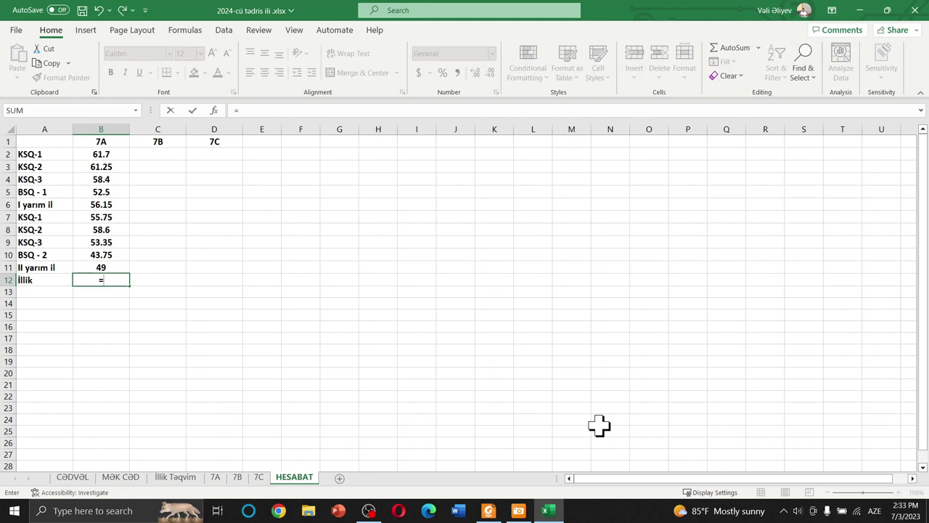
left_click(215, 477)
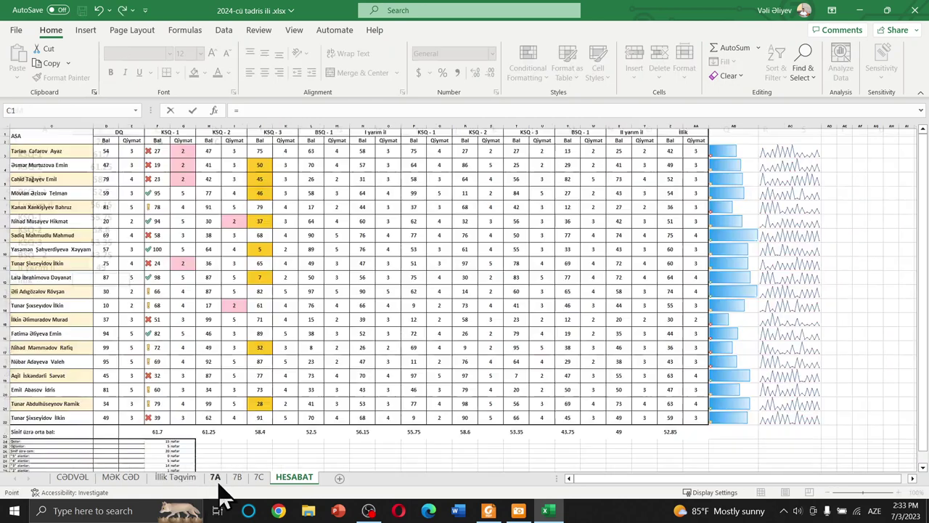
left_click(670, 432)
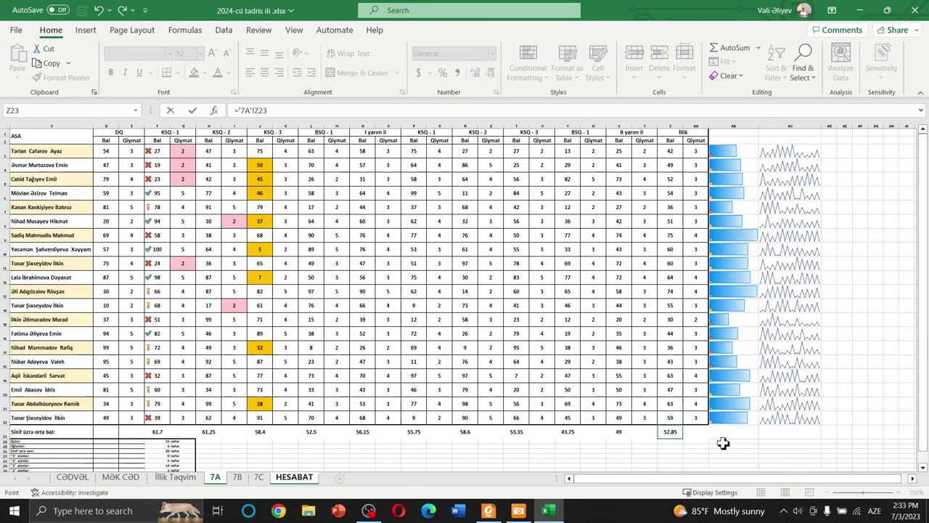
key("Return")
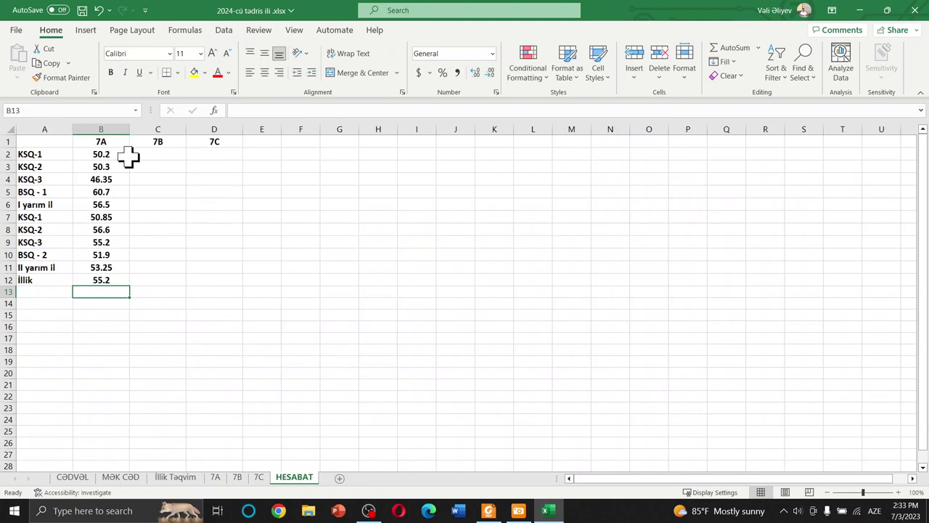
- Link the 7B column's KSQ-1, KSQ-2 and KSQ-3 rows to 7B's class averages, correcting KSQ-3 to J23
left_click(160, 158)
type("=")
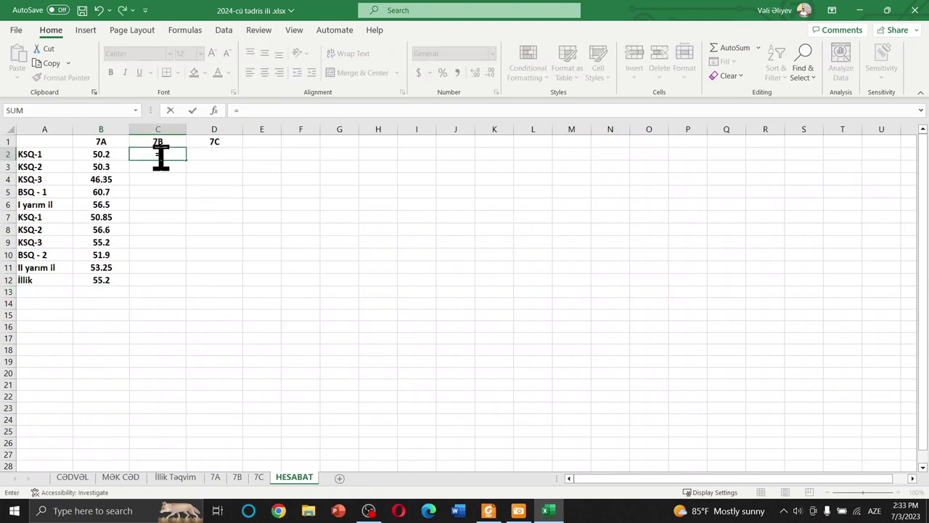
left_click(237, 477)
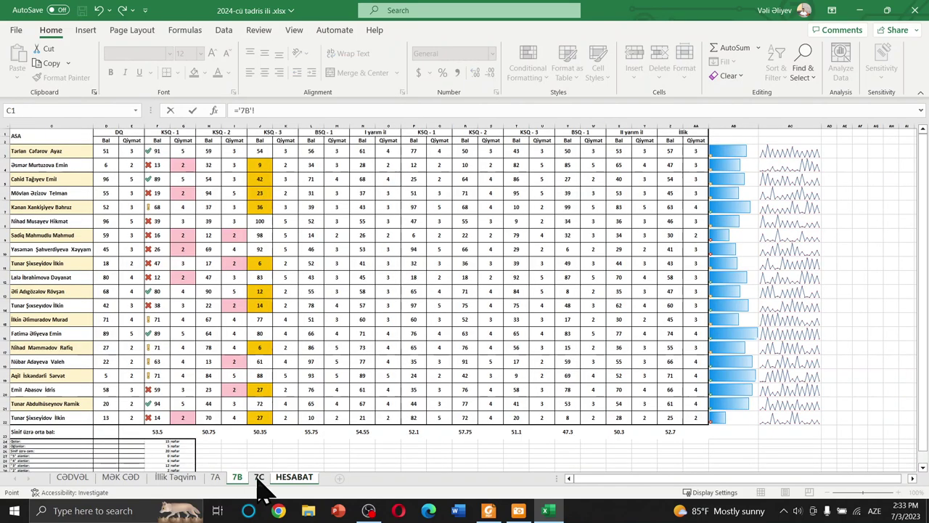
left_click(151, 430)
key("Return")
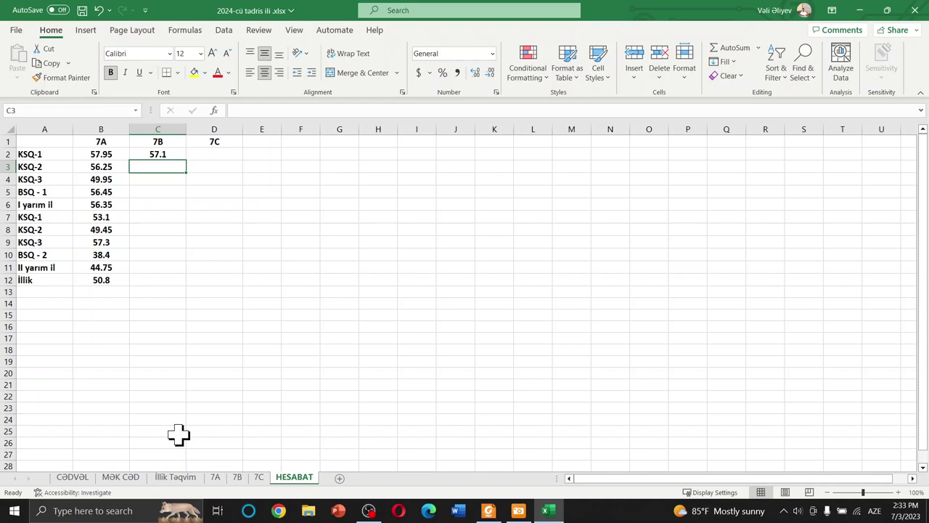
type("=")
left_click(237, 476)
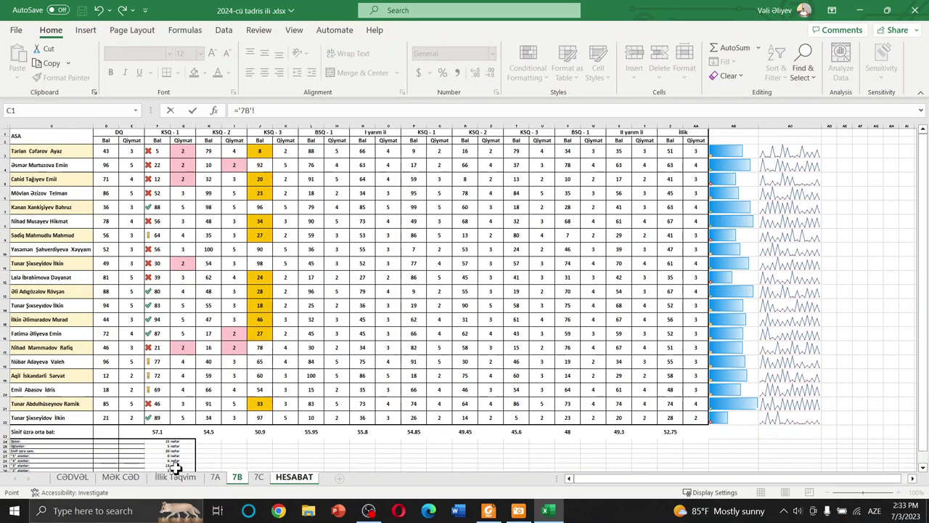
left_click(210, 431)
key("Return")
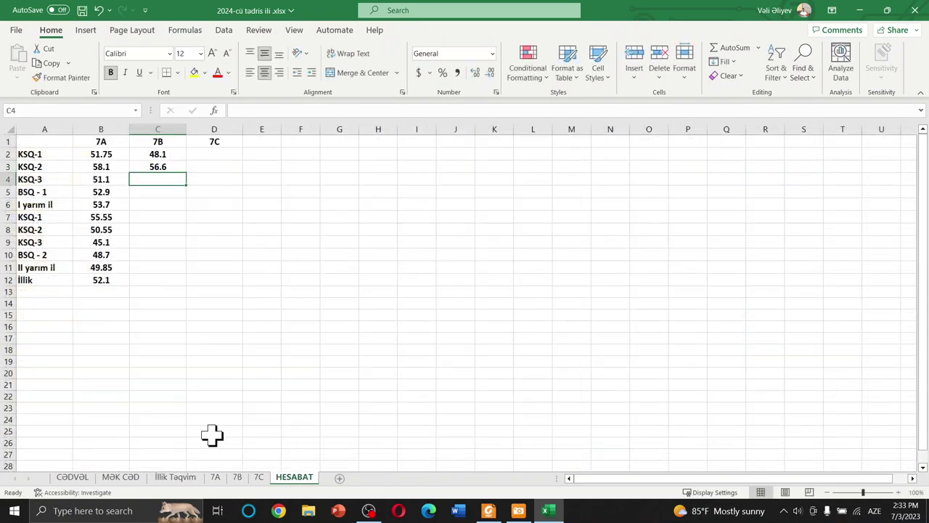
type("=")
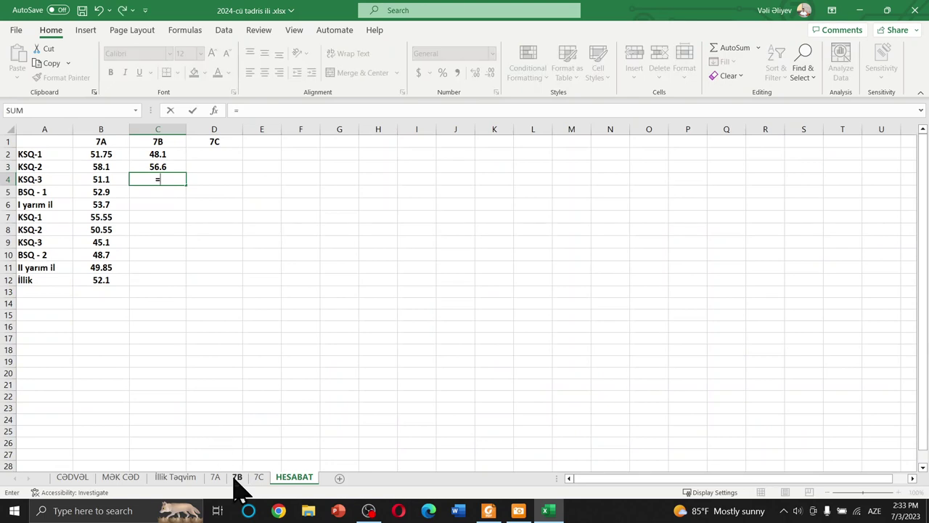
left_click(237, 477)
left_click(306, 432)
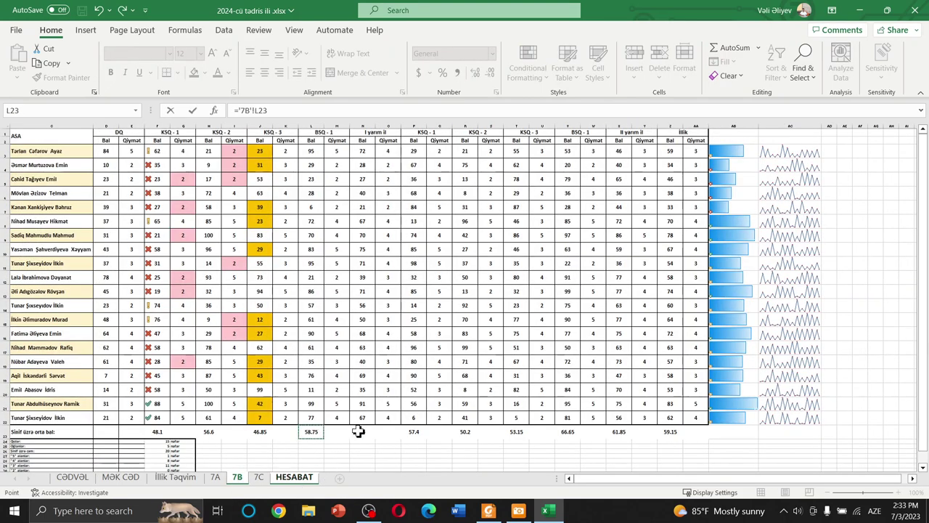
key("Return")
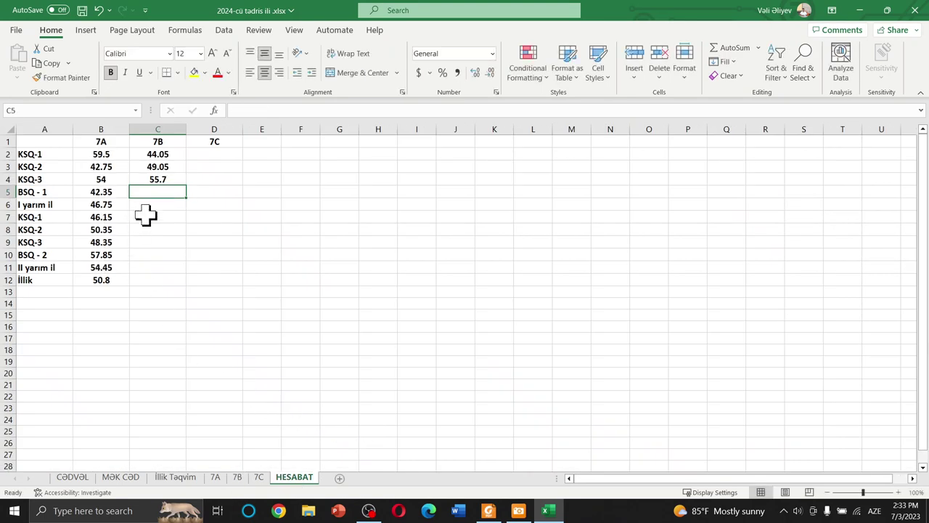
left_click(171, 179)
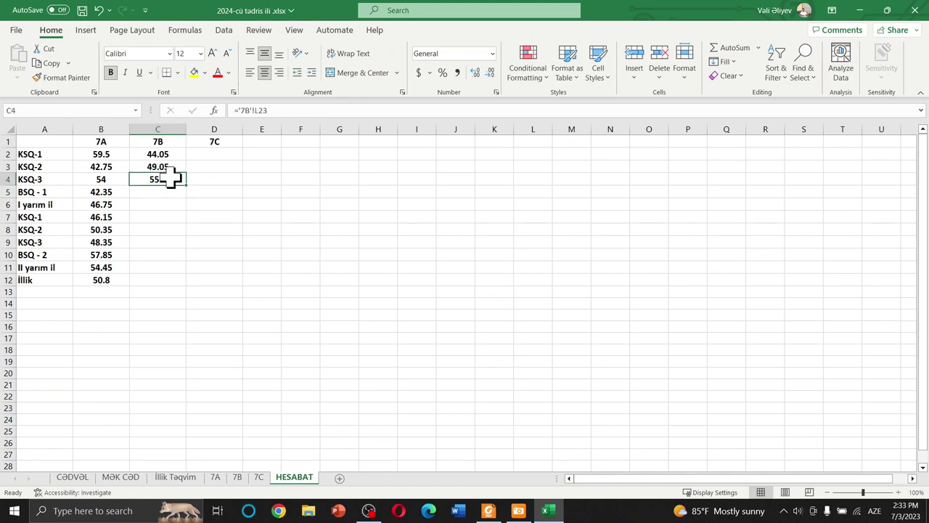
type("=")
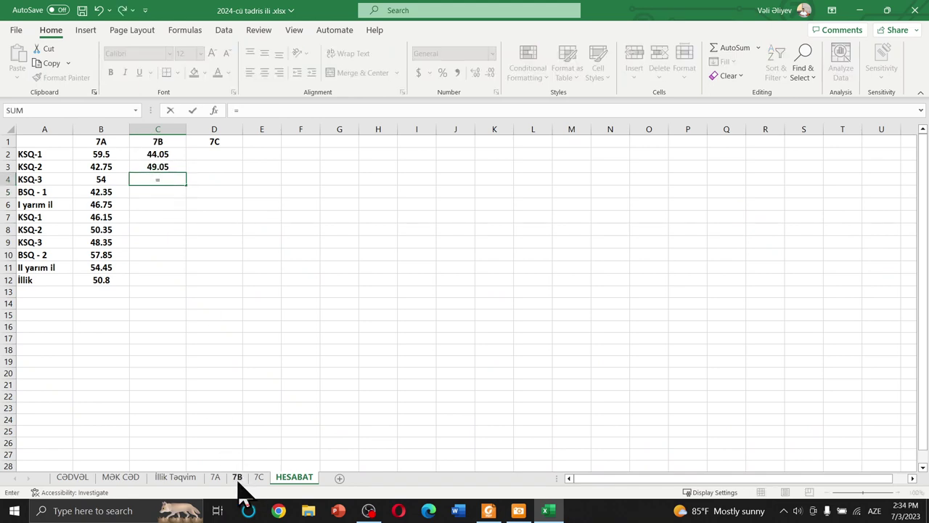
left_click(236, 477)
left_click(260, 432)
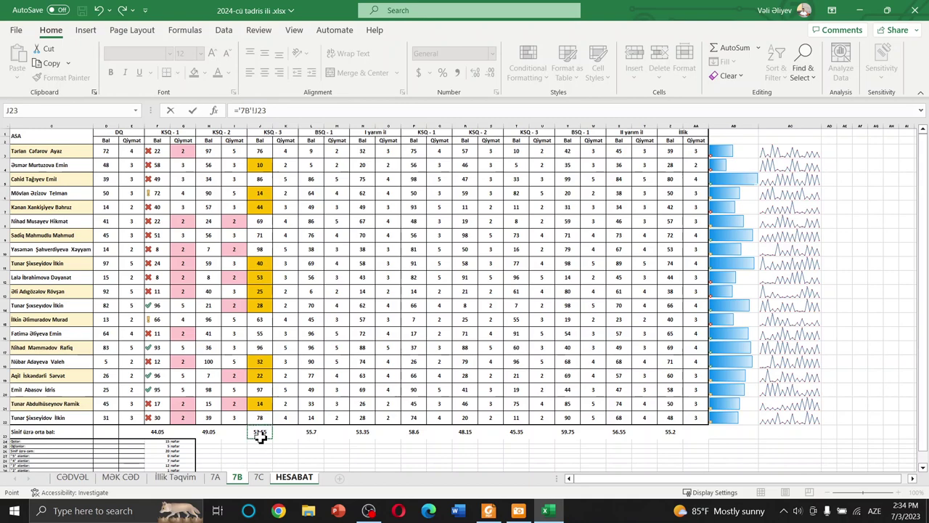
key("Return")
- Link the 7B BSQ-1 and I yarım il rows to 7B's L23 and O23 averages
type("=")
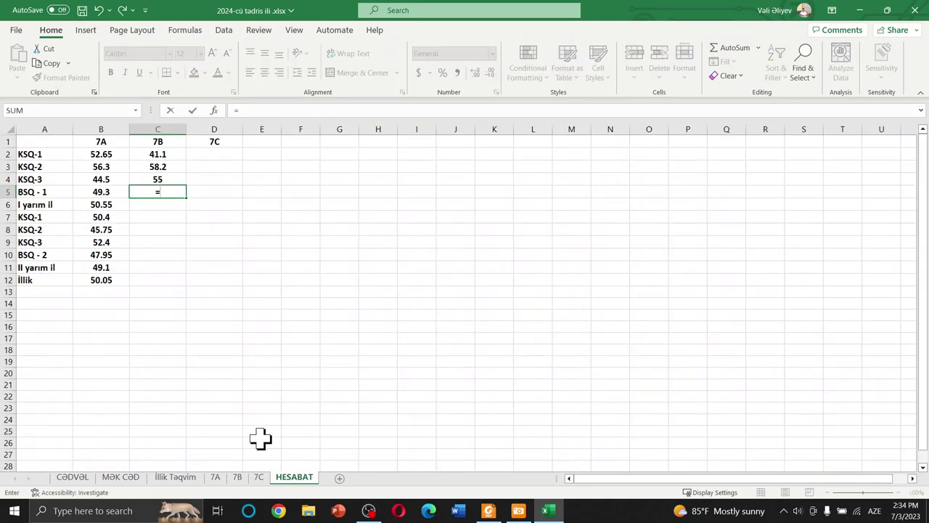
left_click(237, 477)
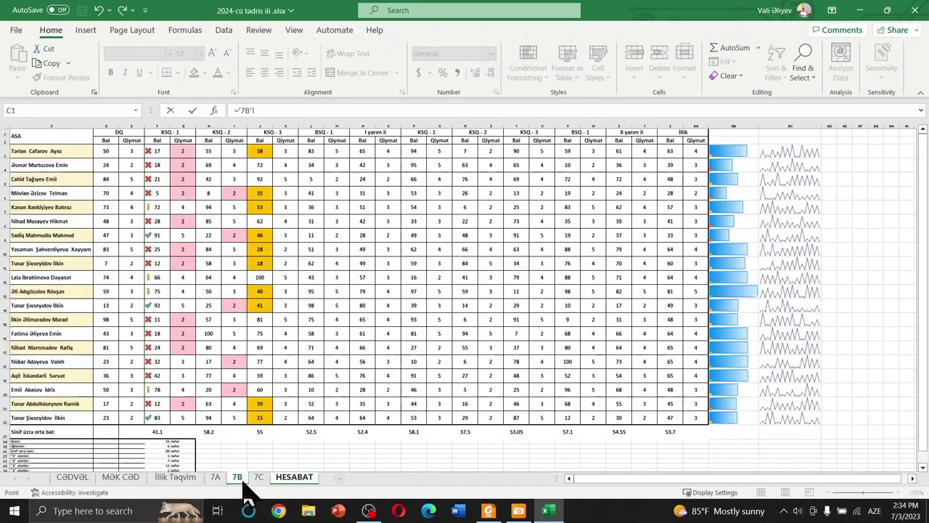
left_click(309, 434)
key("Return")
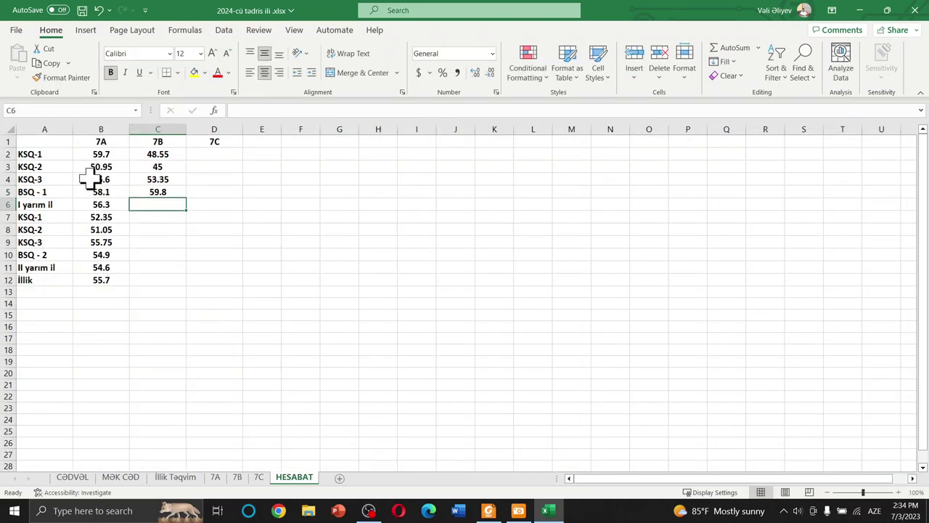
type("=")
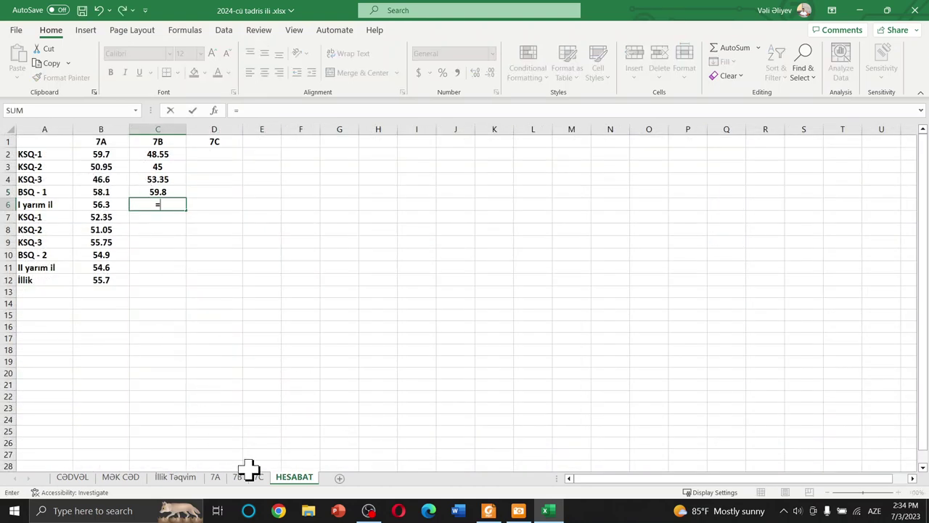
left_click(237, 477)
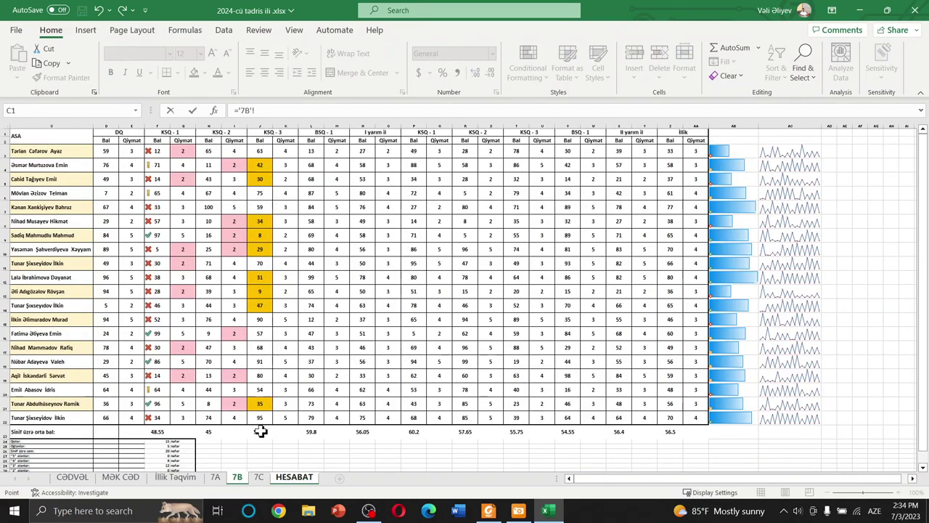
left_click(369, 431)
key("Return")
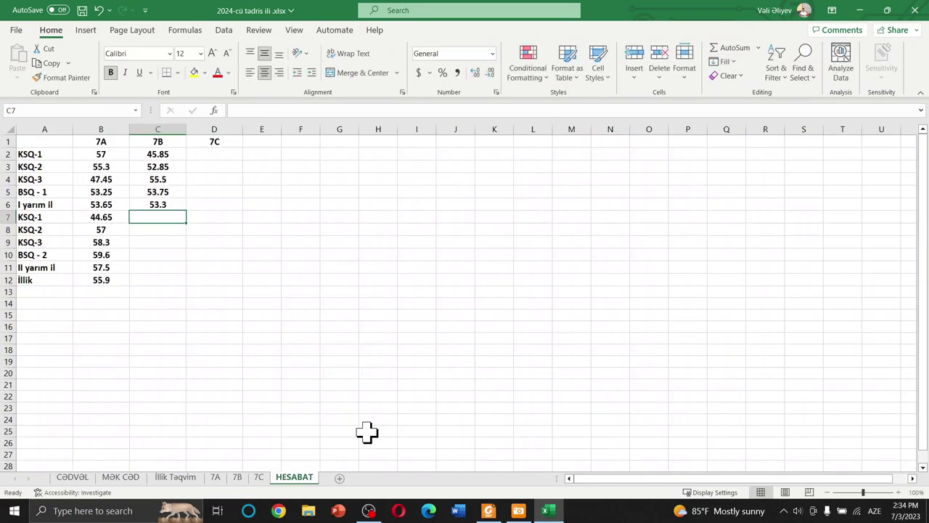
- Link the 7B second-half KSQ-1, KSQ-2 and KSQ-3 rows to 7B's P23, R23 and T23
type("=")
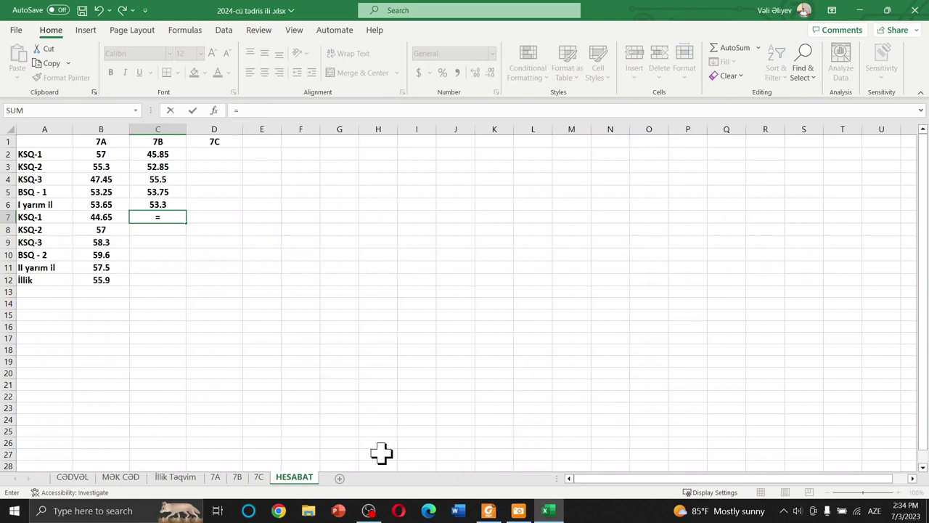
left_click(238, 477)
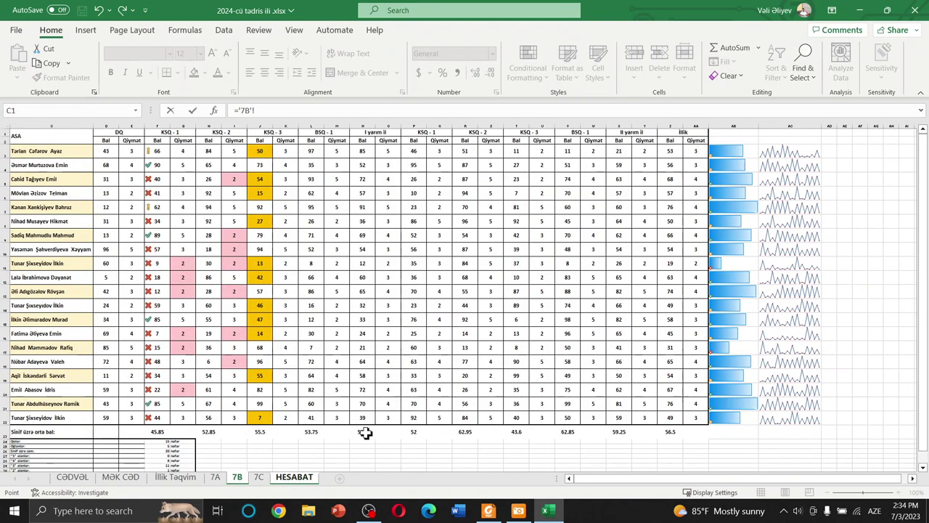
left_click(413, 432)
key("Return")
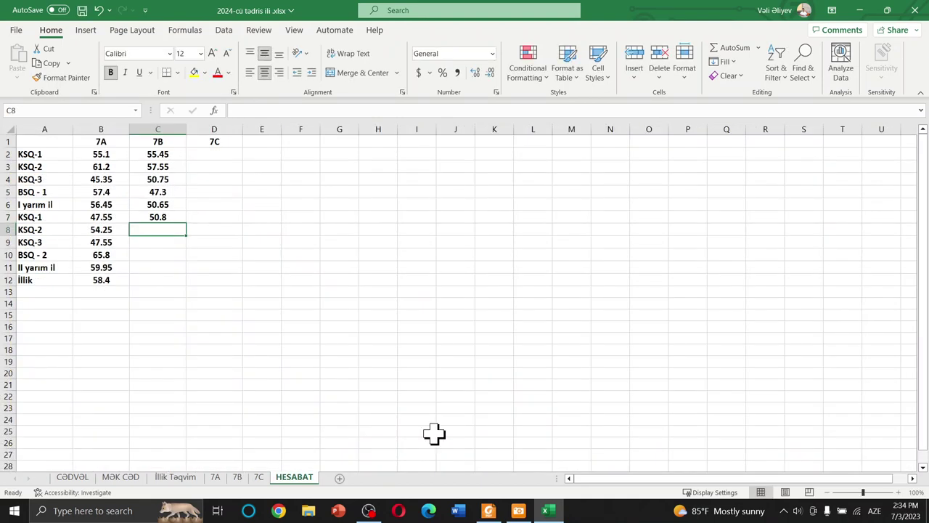
type("=")
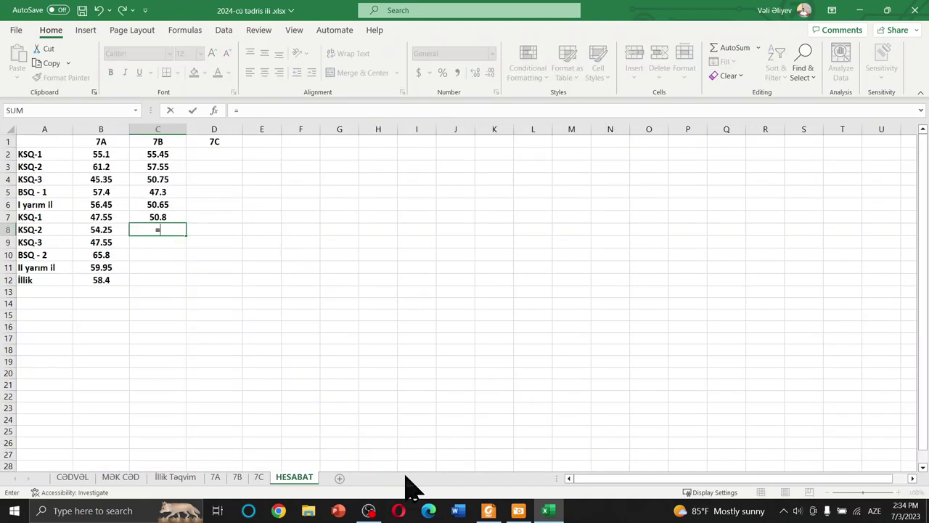
left_click(237, 478)
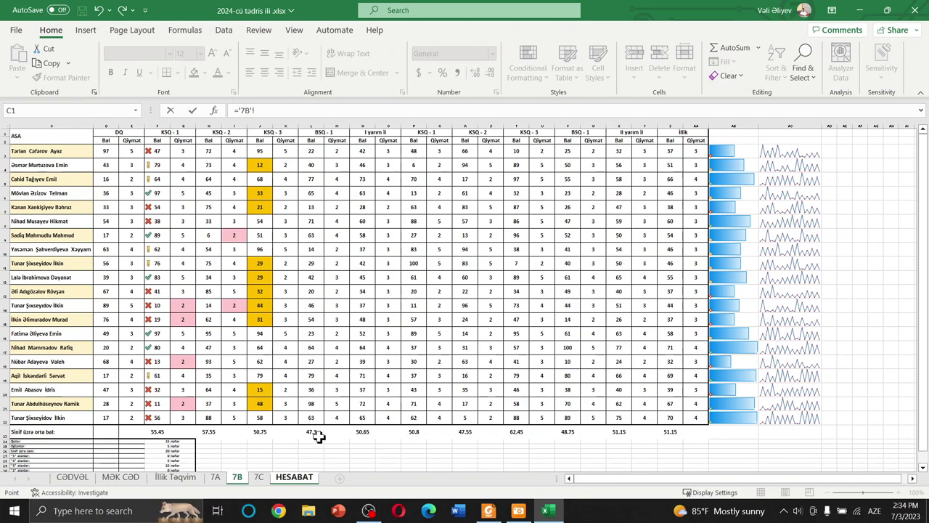
left_click(466, 432)
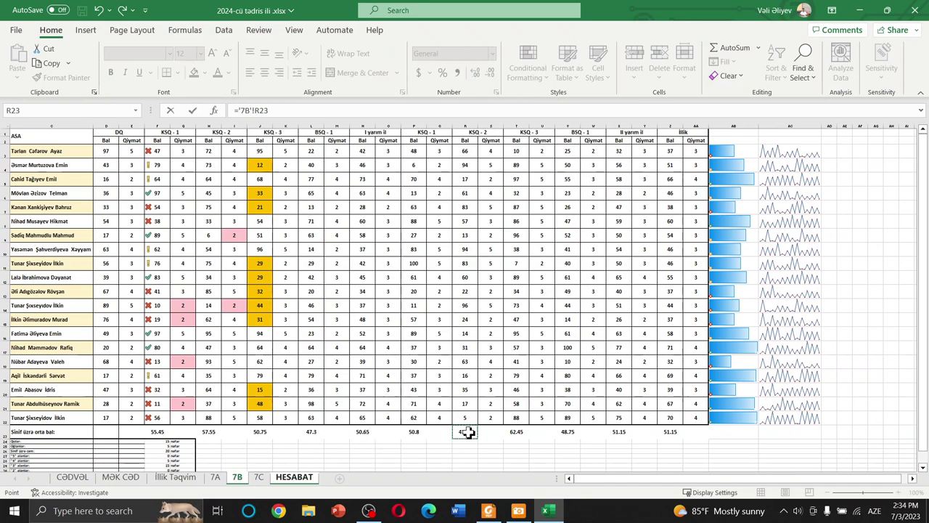
key("Return")
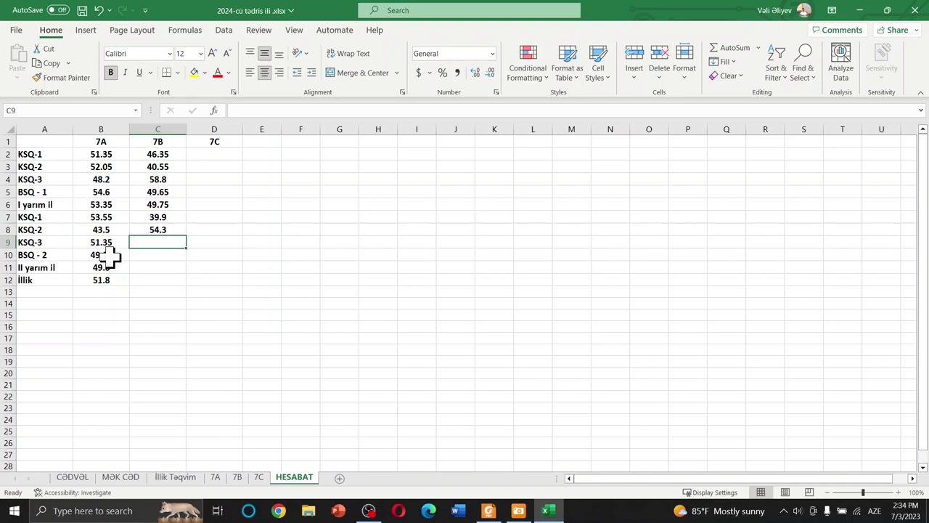
type("=")
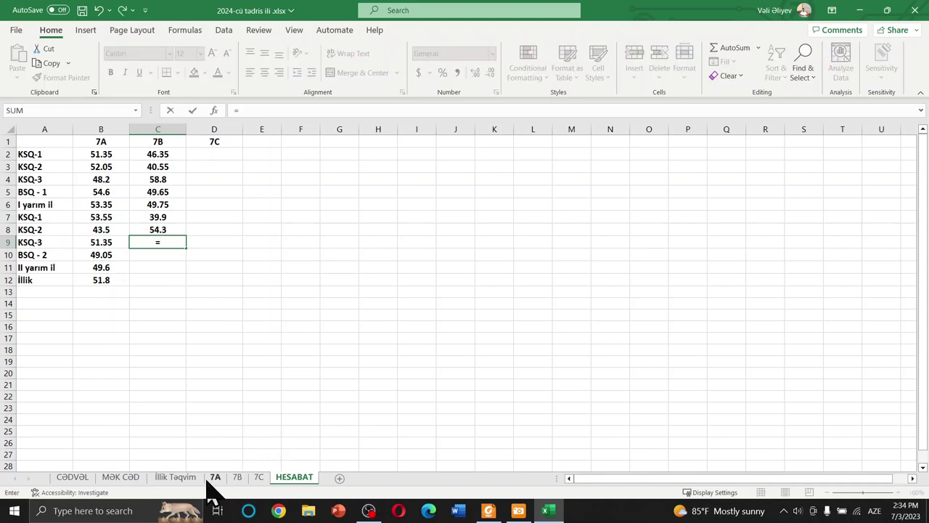
left_click(238, 478)
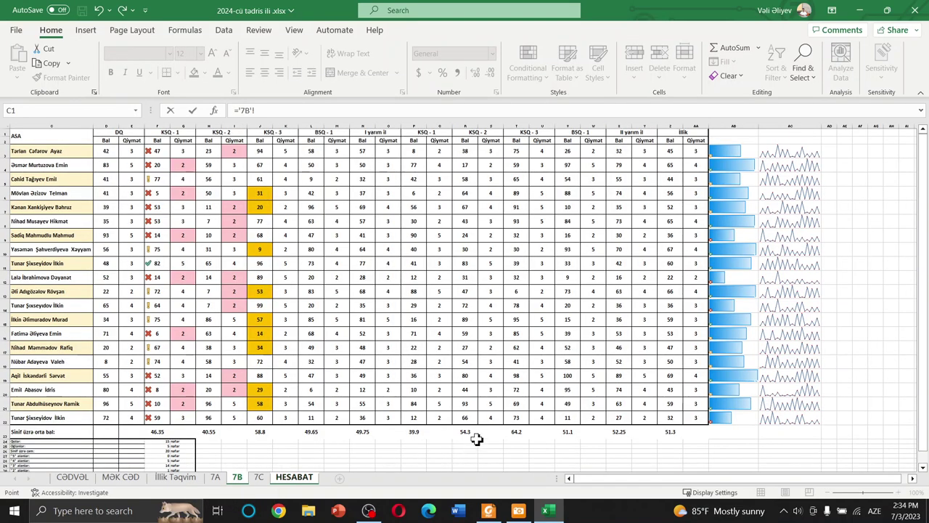
left_click(518, 430)
key("Return")
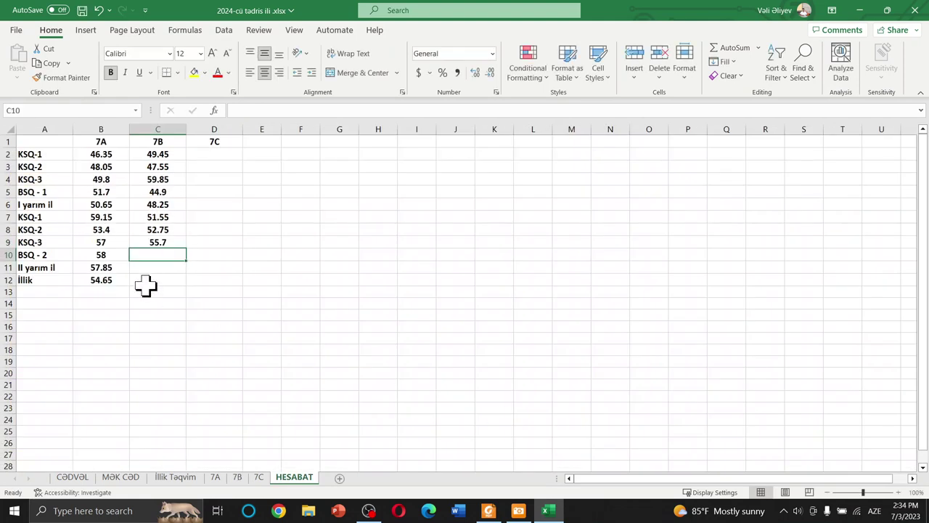
- Link the 7B BSQ-2, II yarım il and İllik rows to 7B's averages, ending with Z23 (52.45)
type("=")
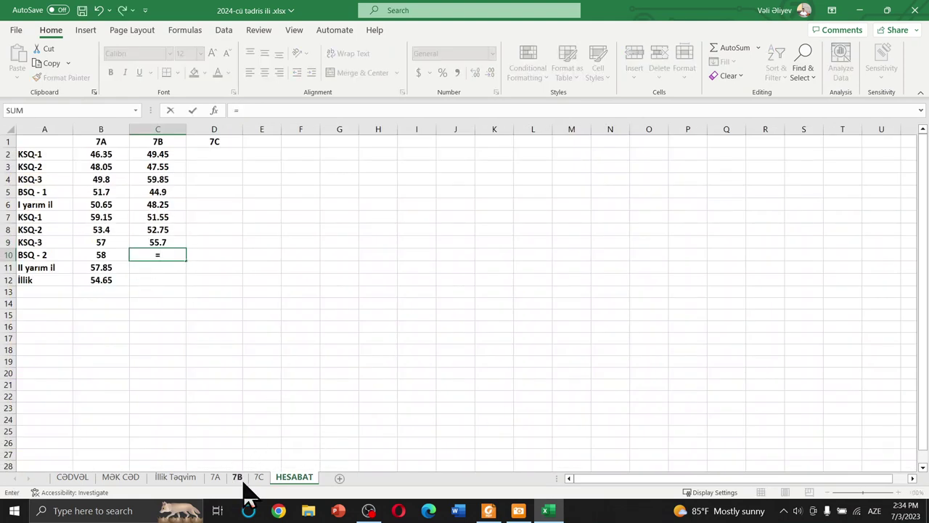
left_click(237, 478)
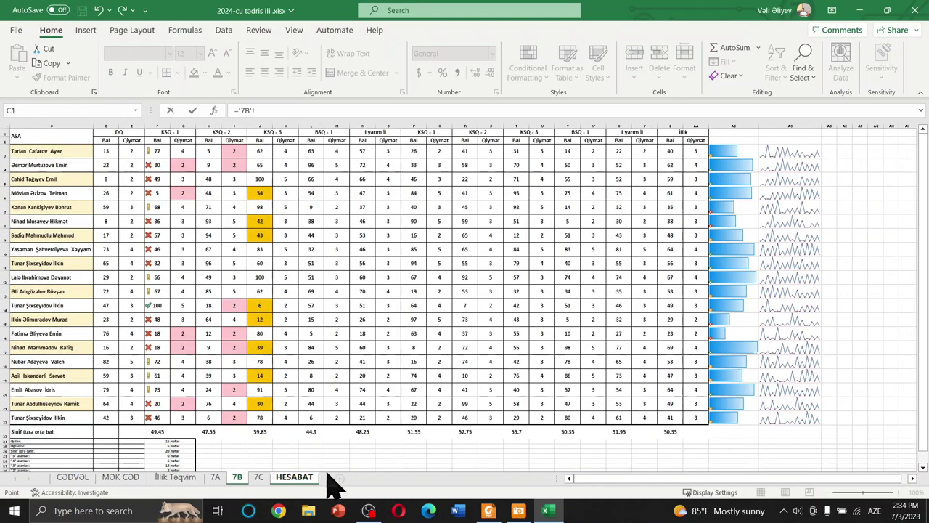
left_click(564, 431)
key("Return")
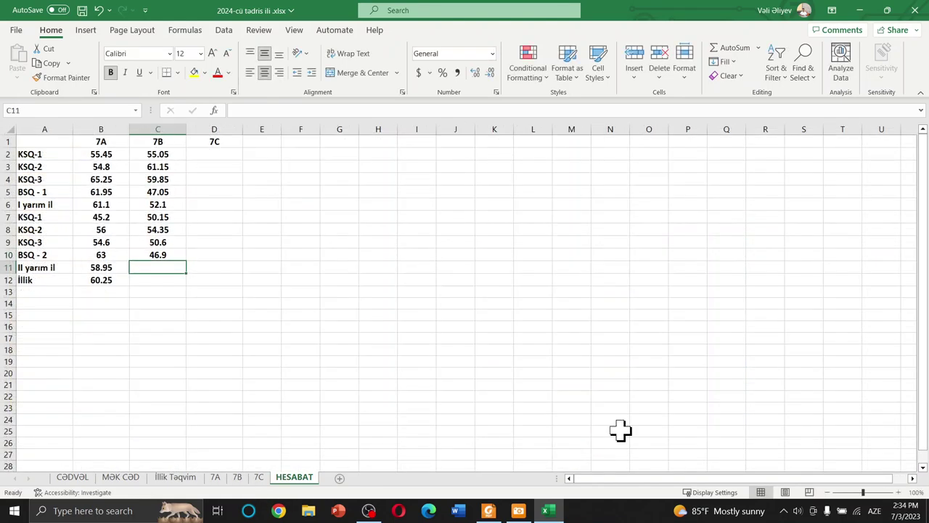
type("=")
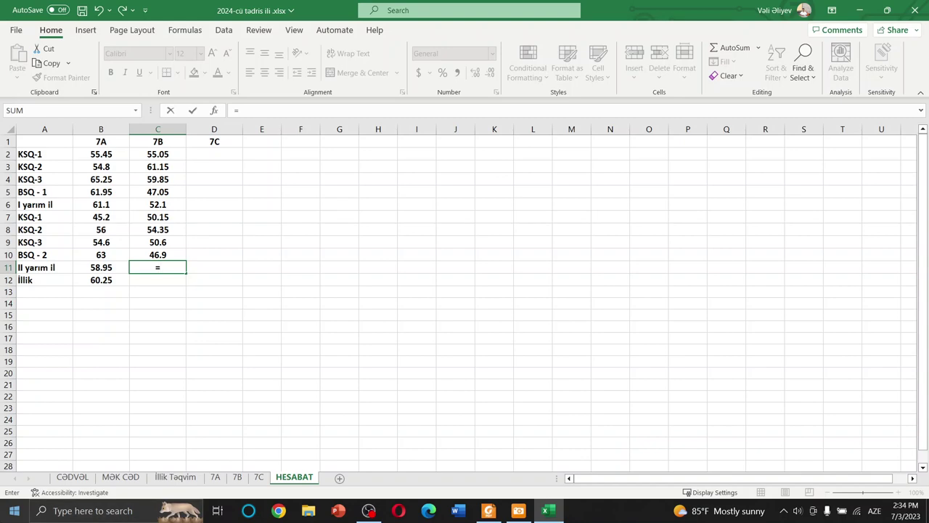
left_click(238, 477)
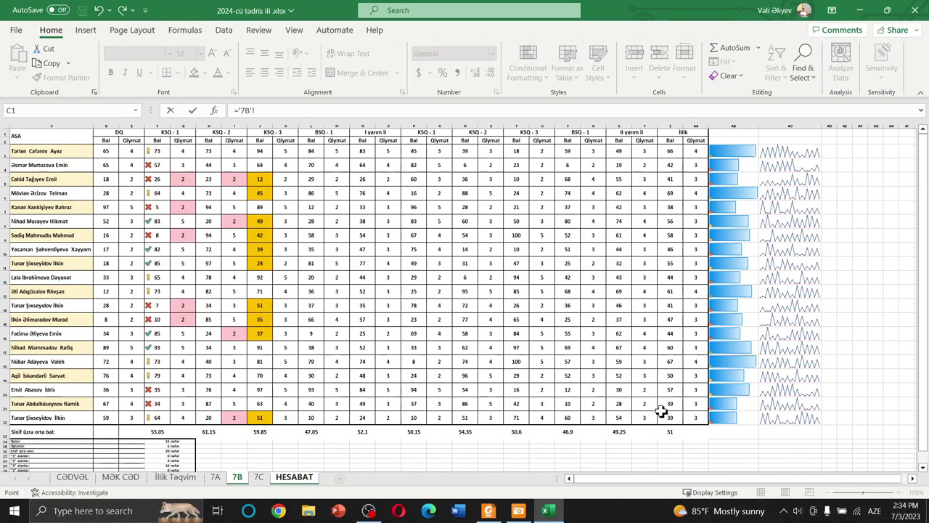
left_click(621, 433)
key("Return")
type("=")
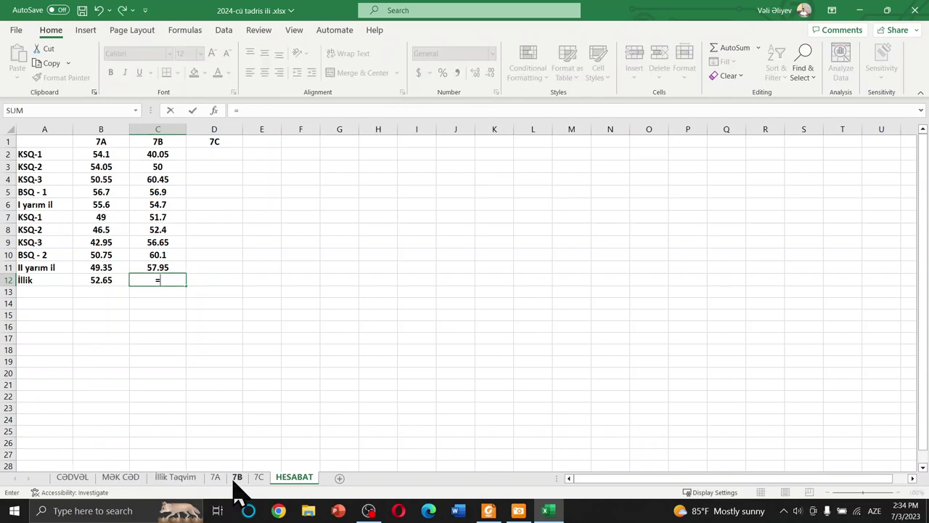
left_click(236, 477)
left_click(670, 431)
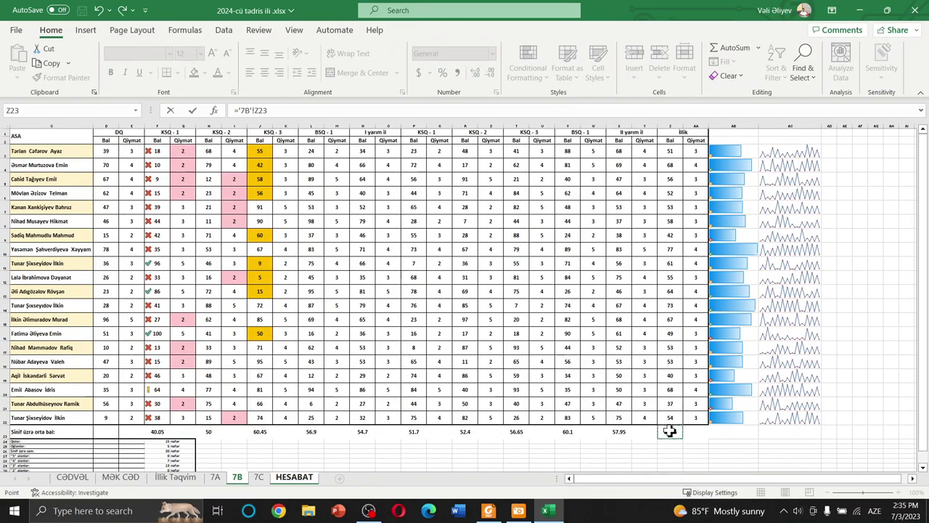
key("Return")
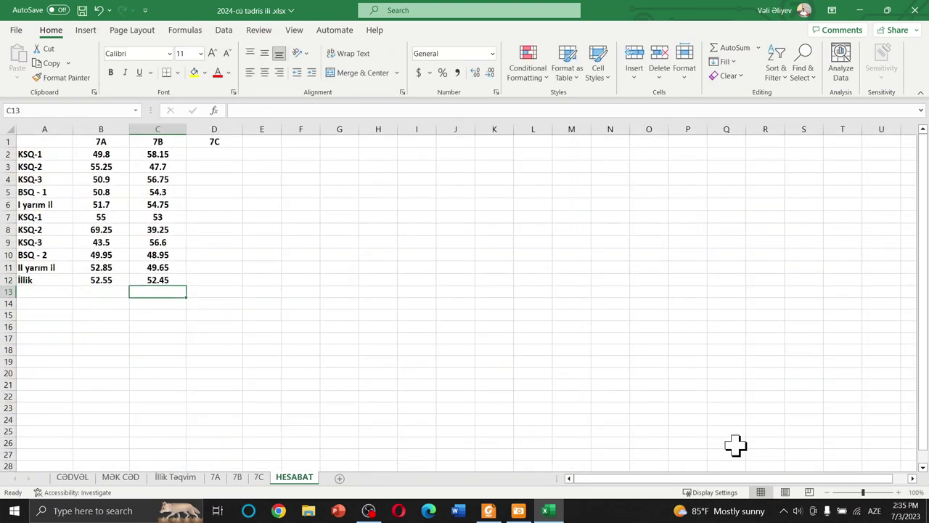
- Link the 7C column's D2–D4 to 7C's KSQ-1, KSQ-2 and KSQ-3 averages in F23, H23, J23
left_click(220, 155)
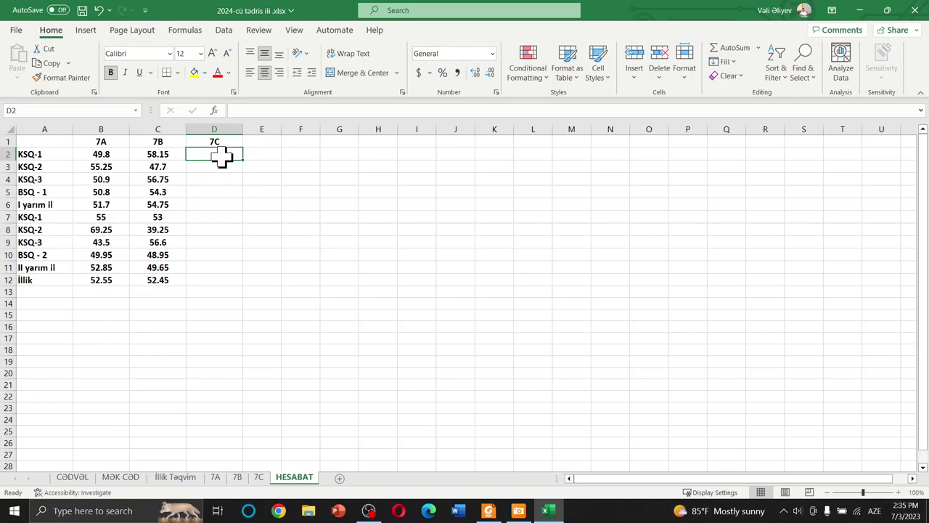
type("=")
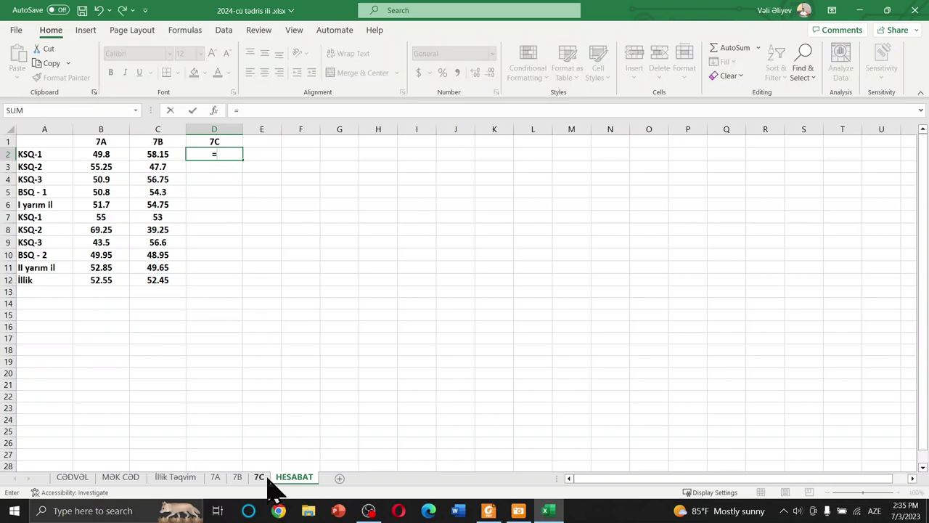
left_click(259, 477)
left_click(164, 432)
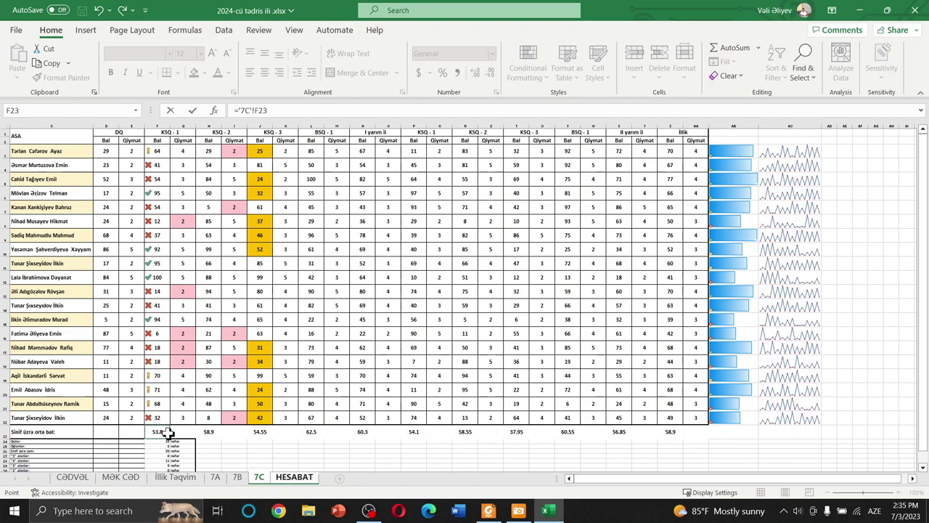
key("Return")
type("=")
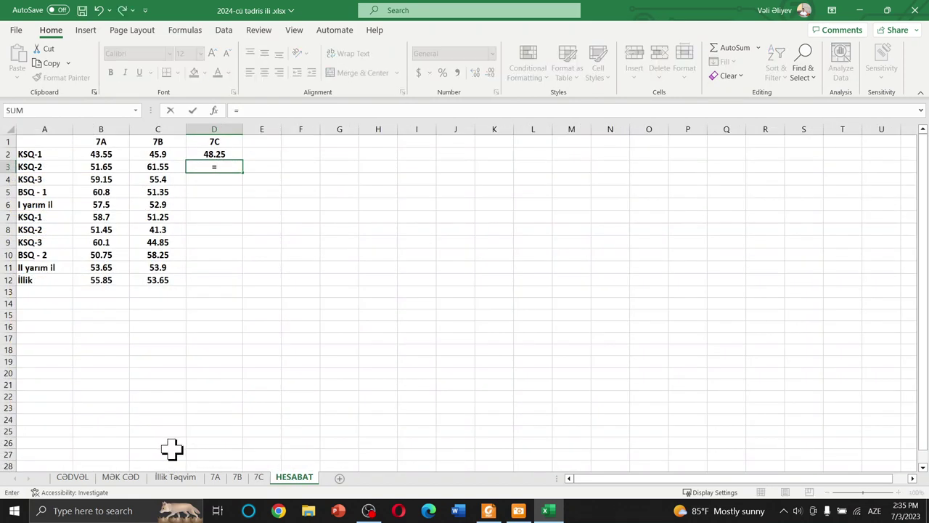
left_click(259, 477)
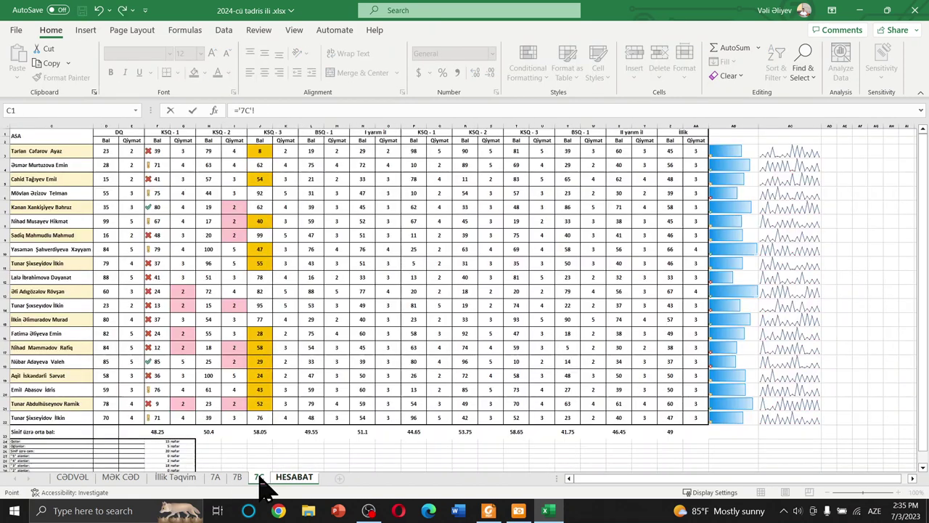
left_click(206, 432)
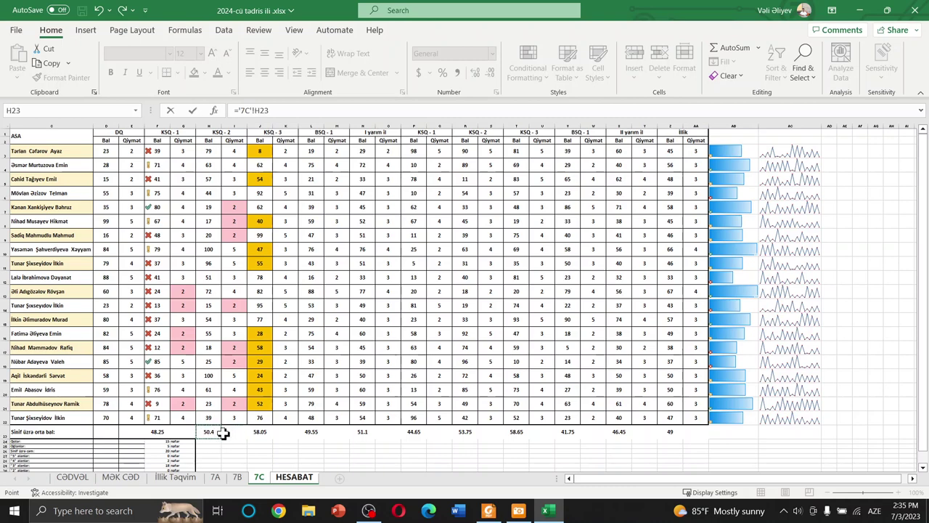
key("Return")
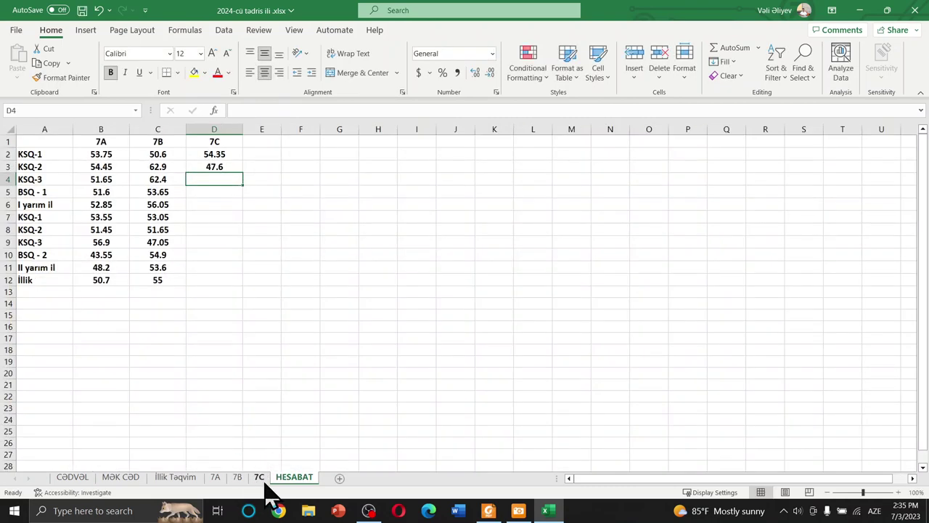
type("=")
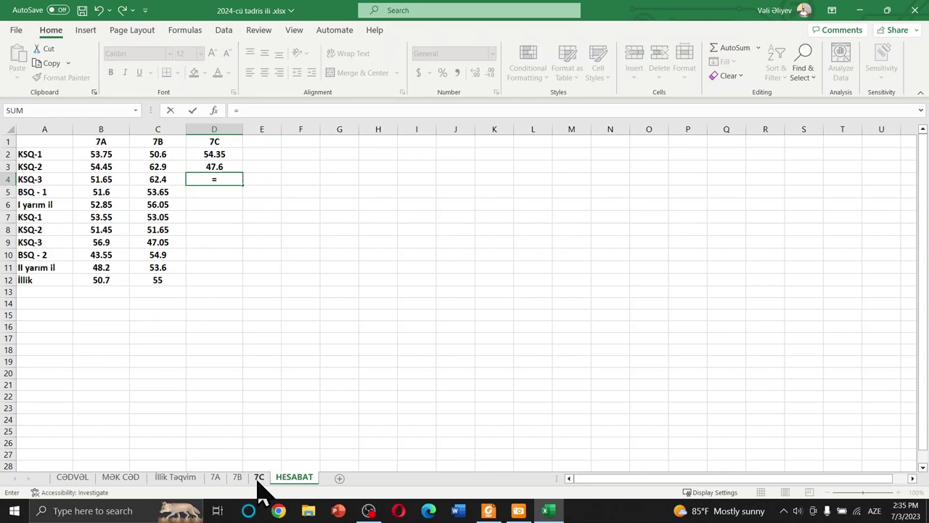
left_click(258, 477)
left_click(263, 431)
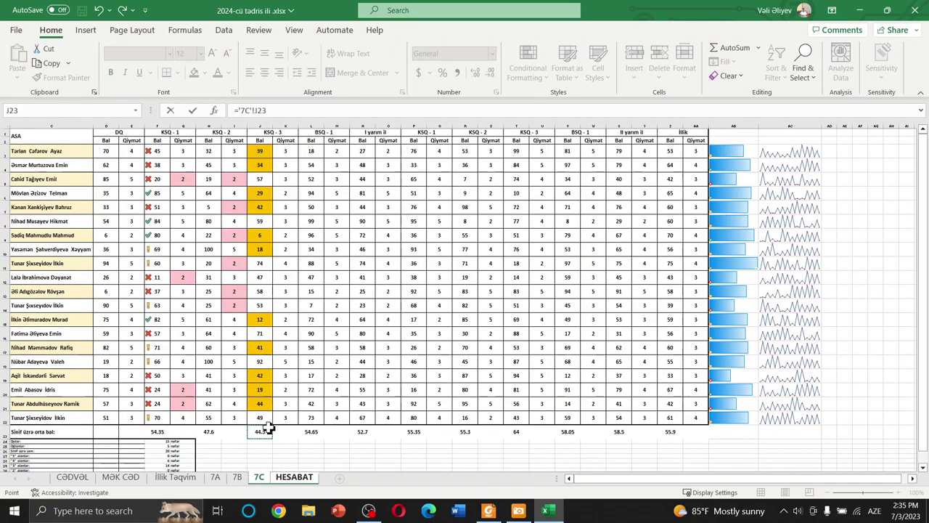
key("Return")
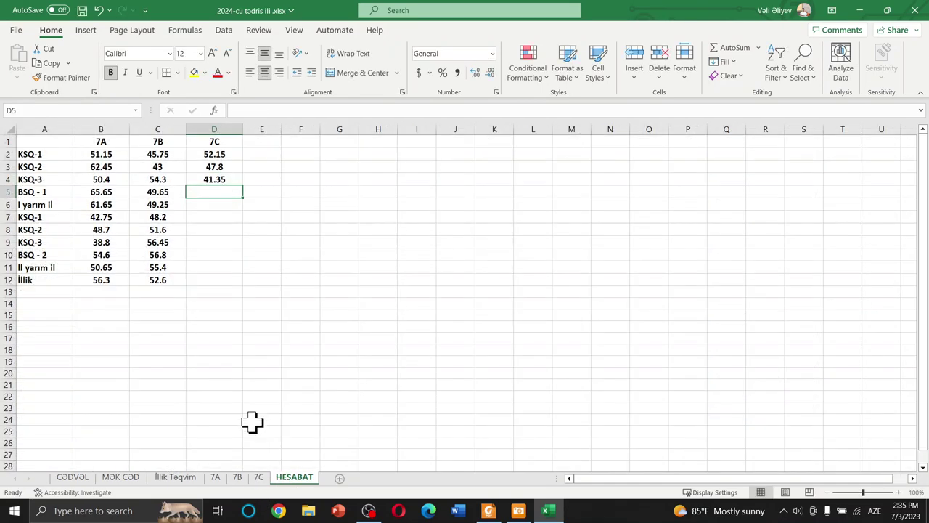
- Link D5 and D6 to 7C's BSQ-1 average in L23 and its I yarım il average
type("=")
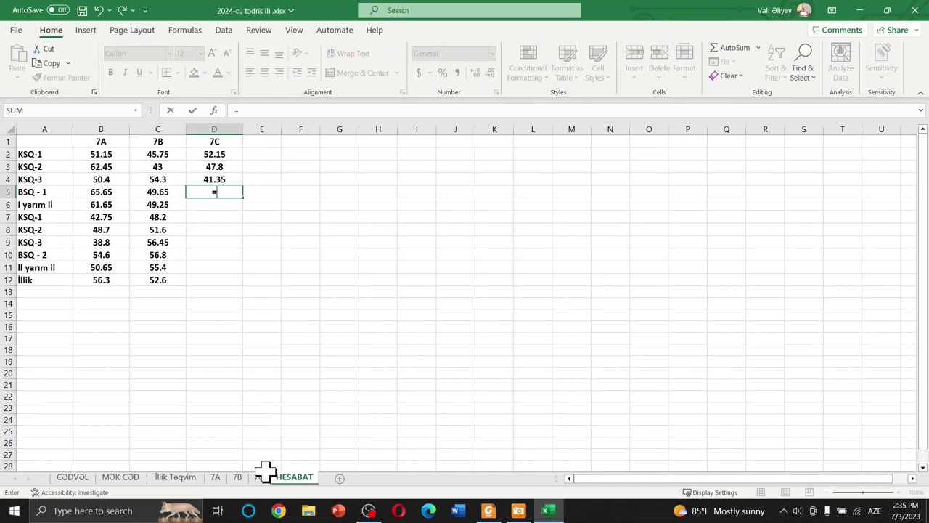
left_click(259, 477)
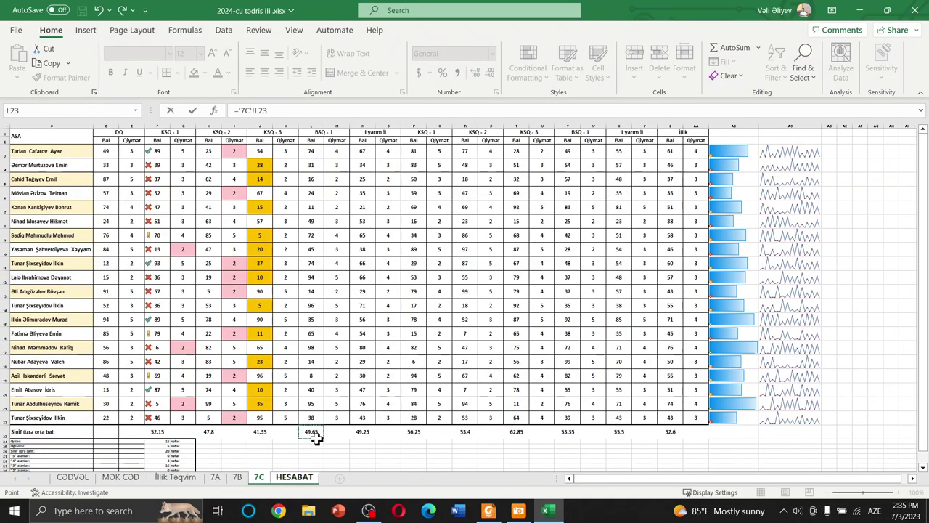
key("Return")
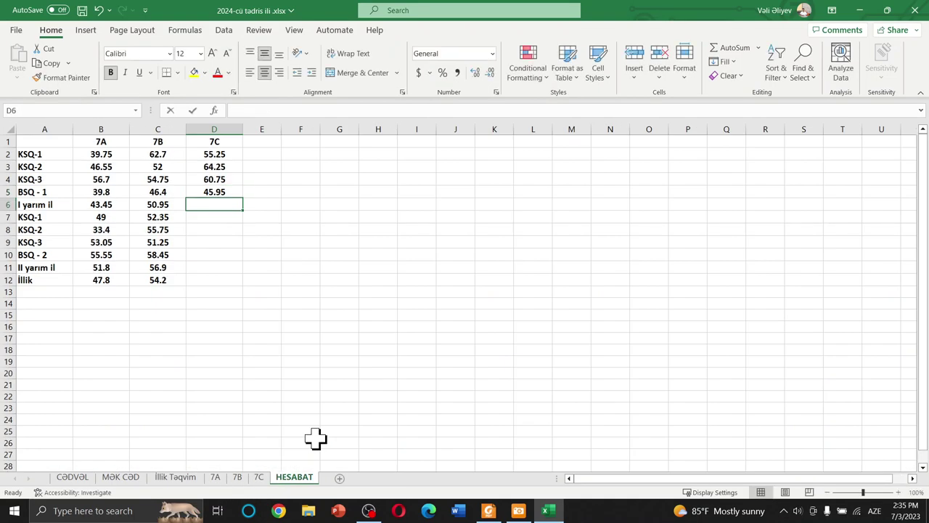
type("=")
left_click(260, 477)
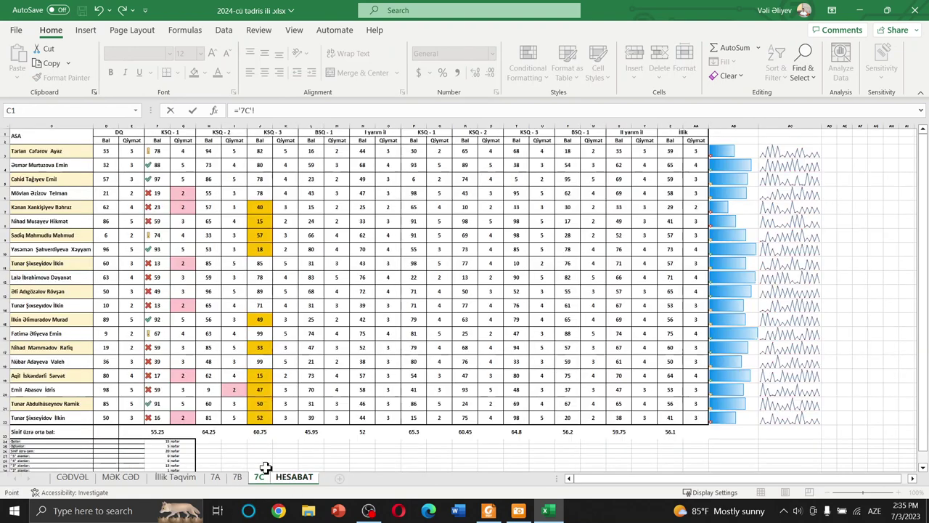
left_click(353, 434)
key("Return")
- Link D7 to 7C's P23 average and D8 to R23, correcting a mistaken D7 entry
type("=")
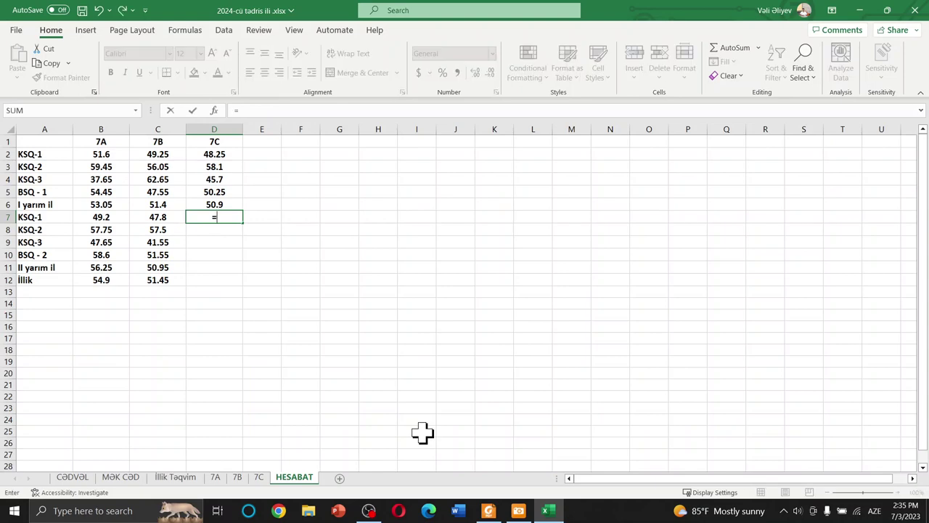
left_click(259, 477)
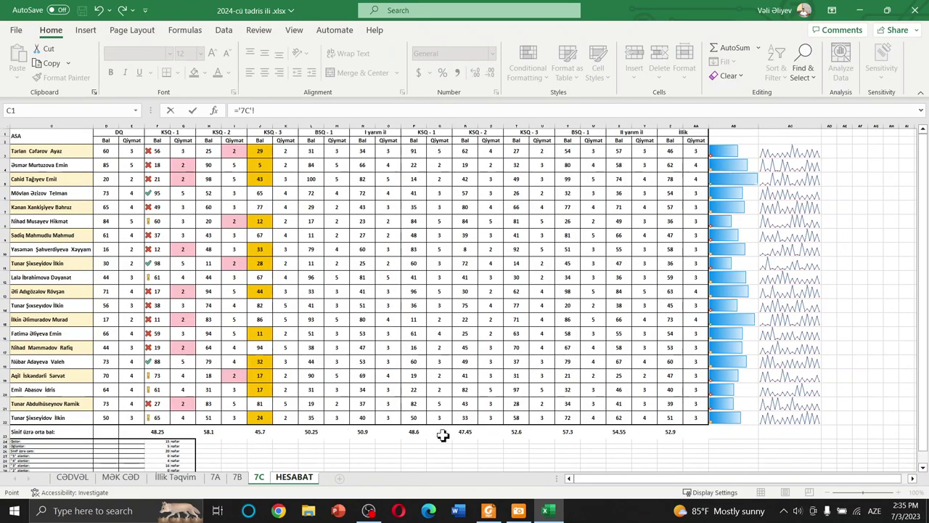
left_click(466, 431)
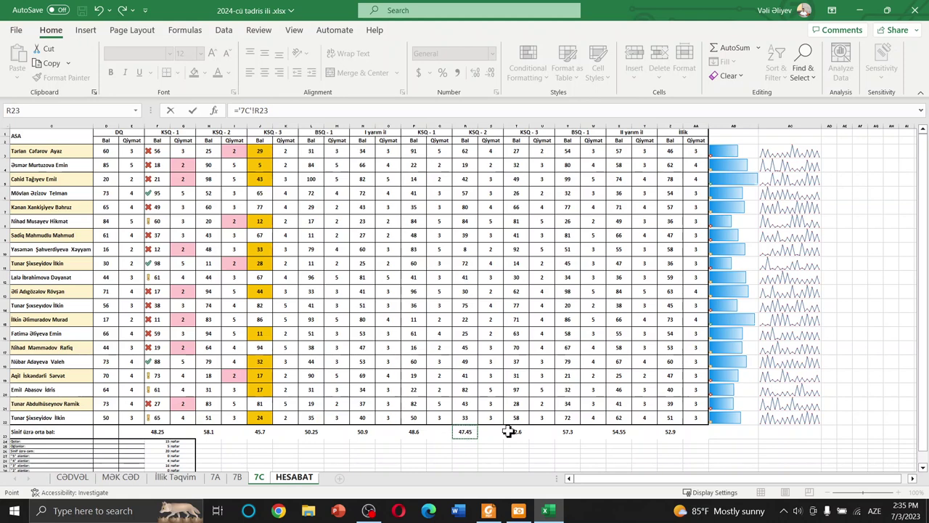
key("Return")
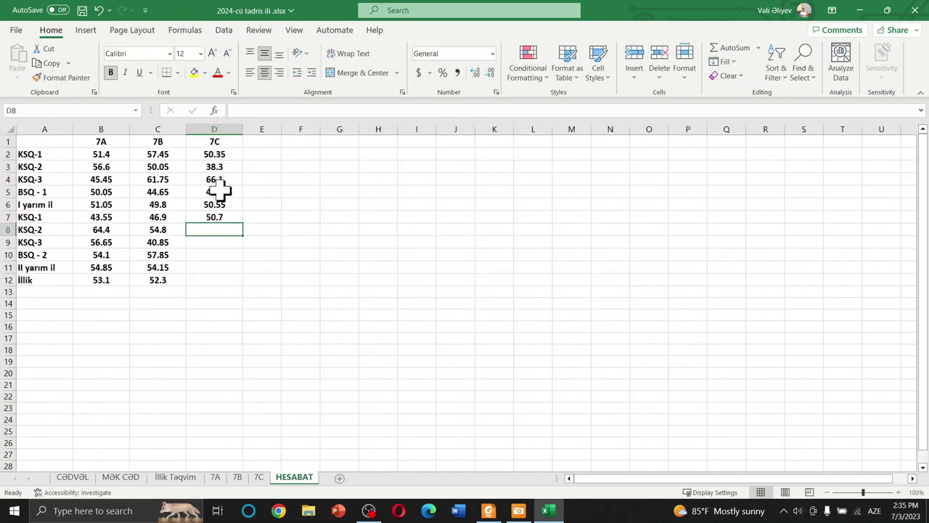
left_click(224, 216)
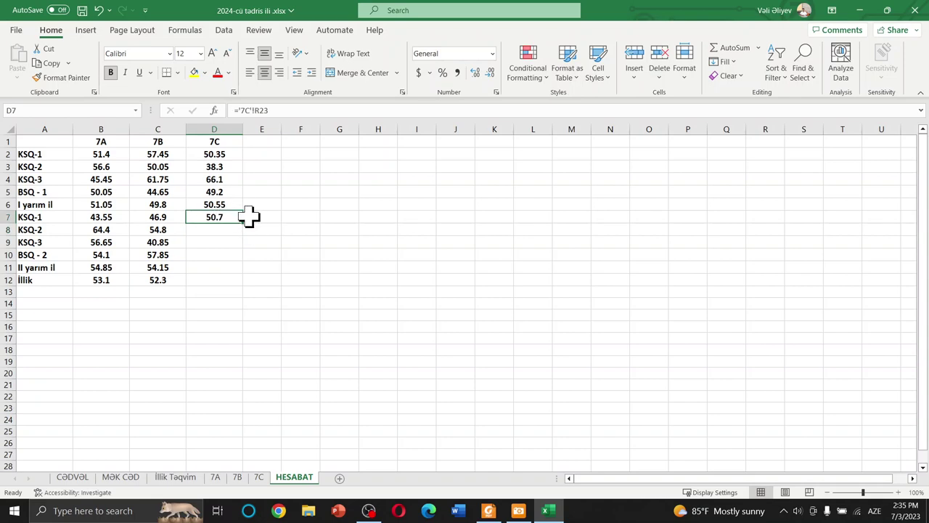
type("=")
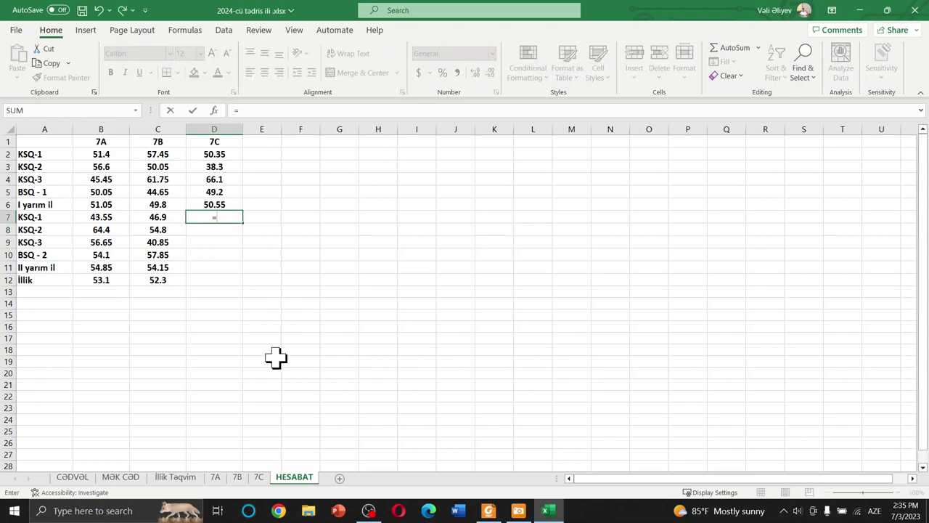
left_click(259, 476)
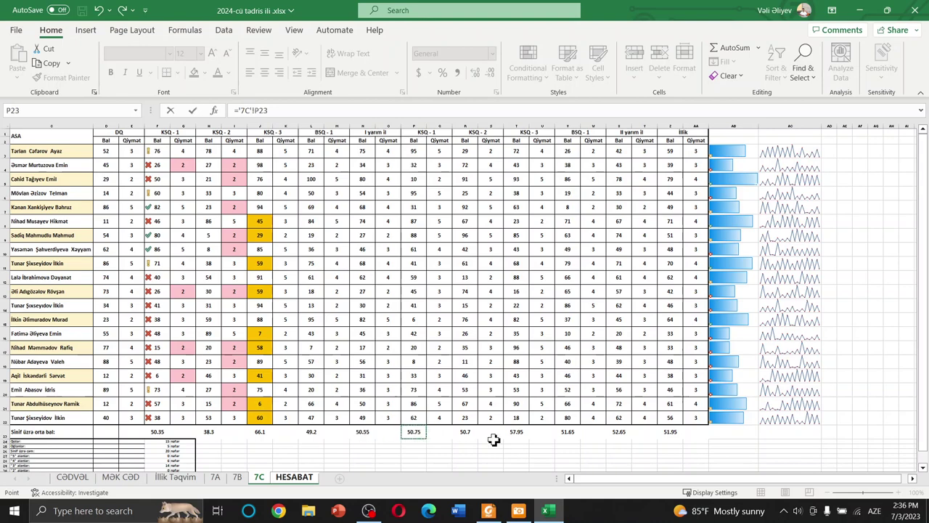
key("Return")
type("=")
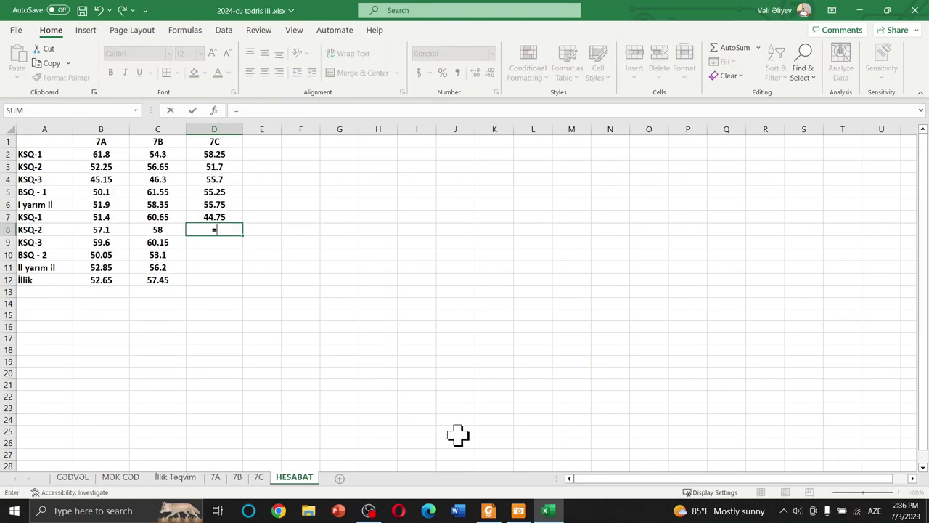
left_click(259, 478)
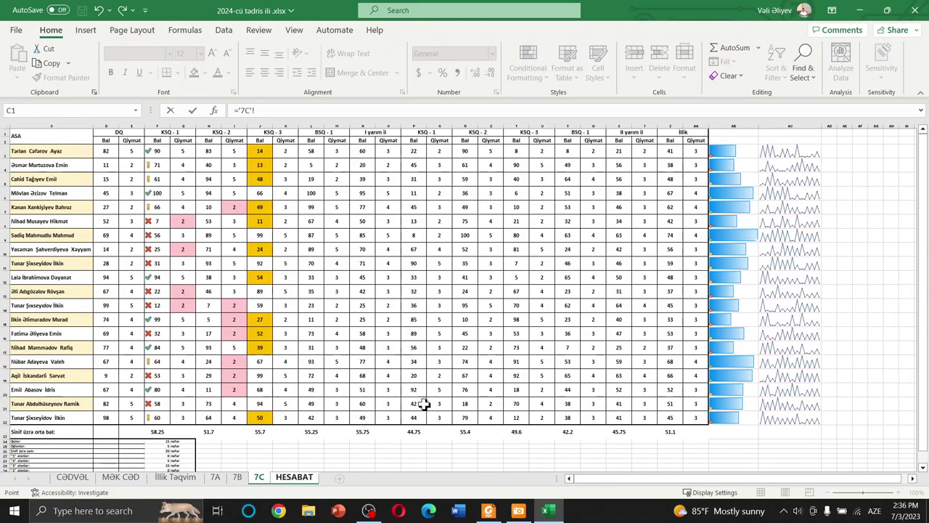
left_click(465, 432)
key("Return")
type("=")
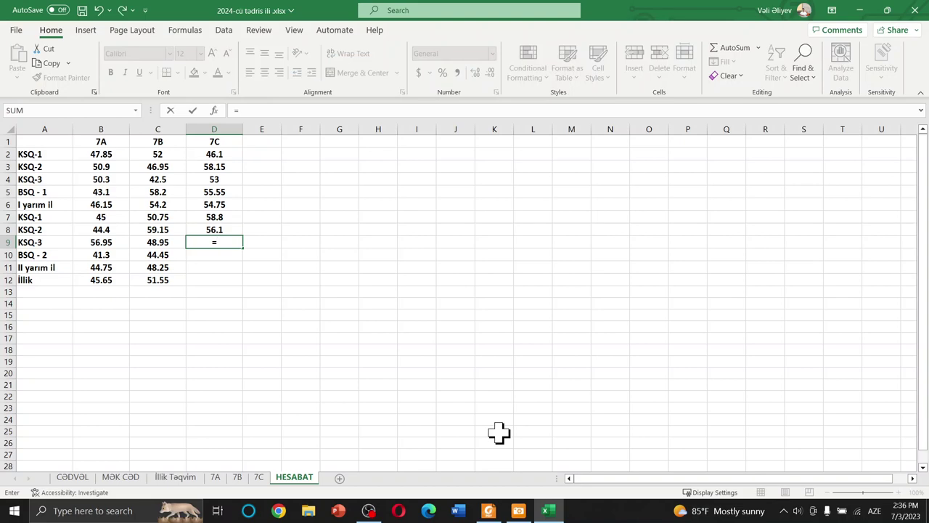
left_click(260, 479)
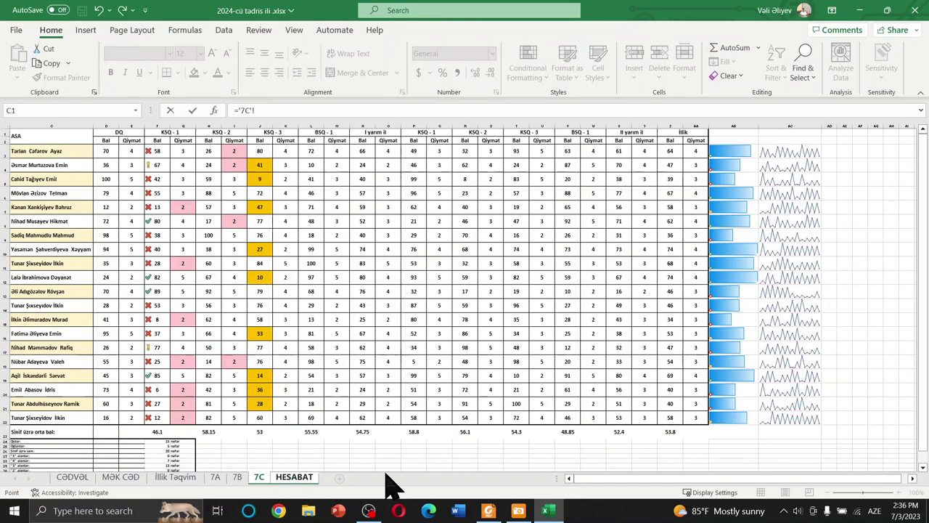
- Link D9–D12 to 7C's T23, V23, X23 and Z23 averages, with İllik showing 52.25
left_click(517, 431)
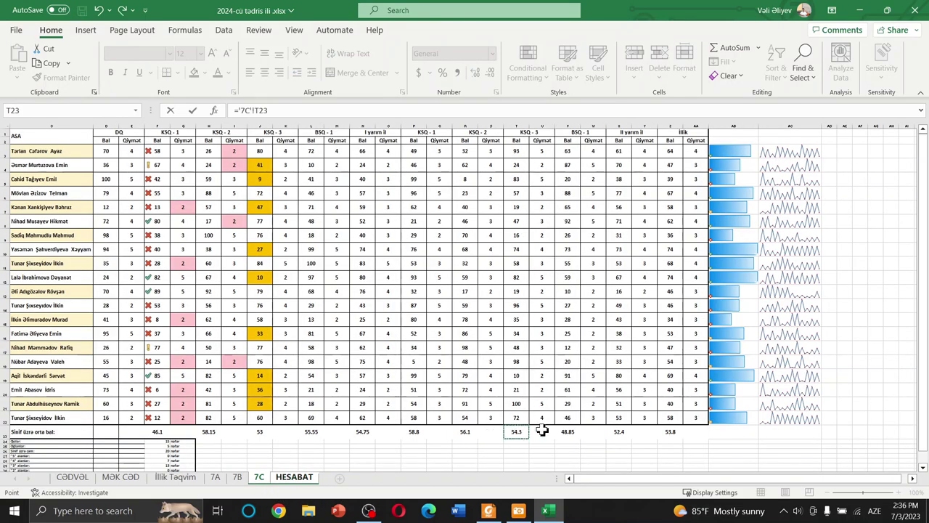
key("Return")
type("=")
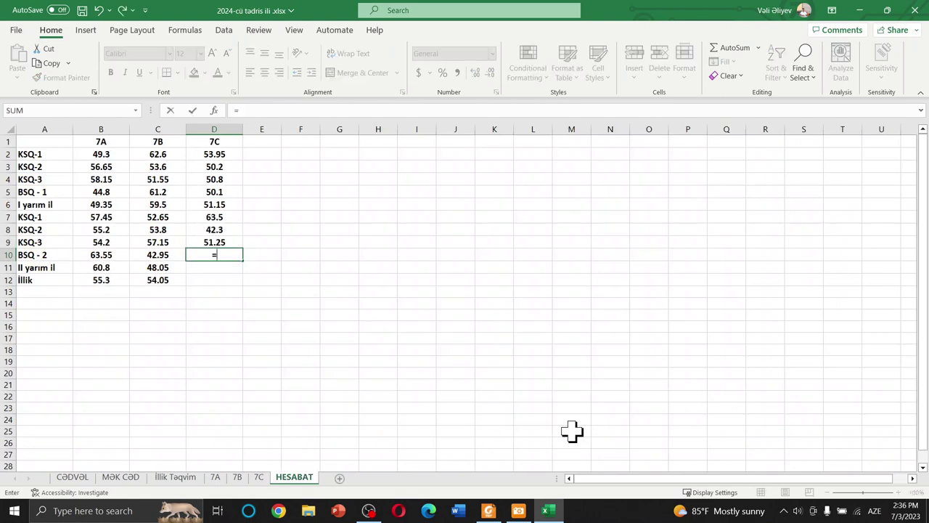
left_click(260, 479)
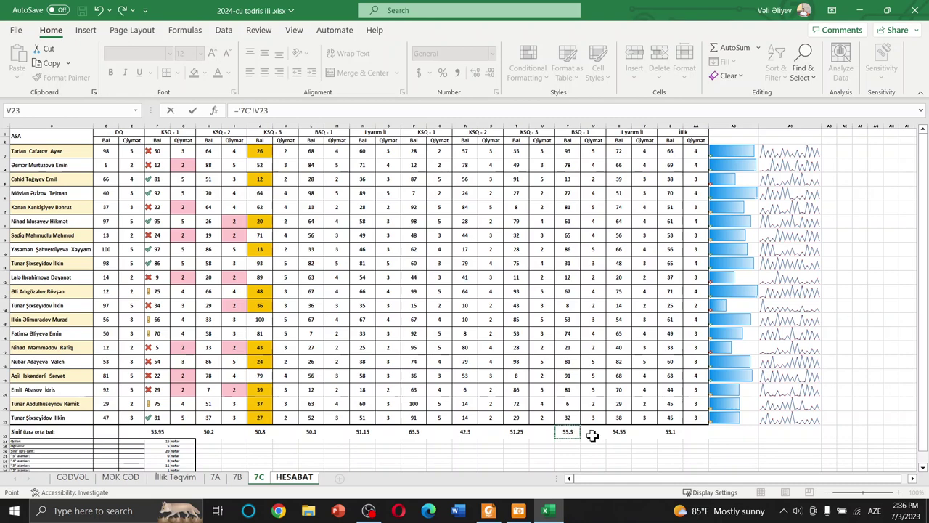
key("Return")
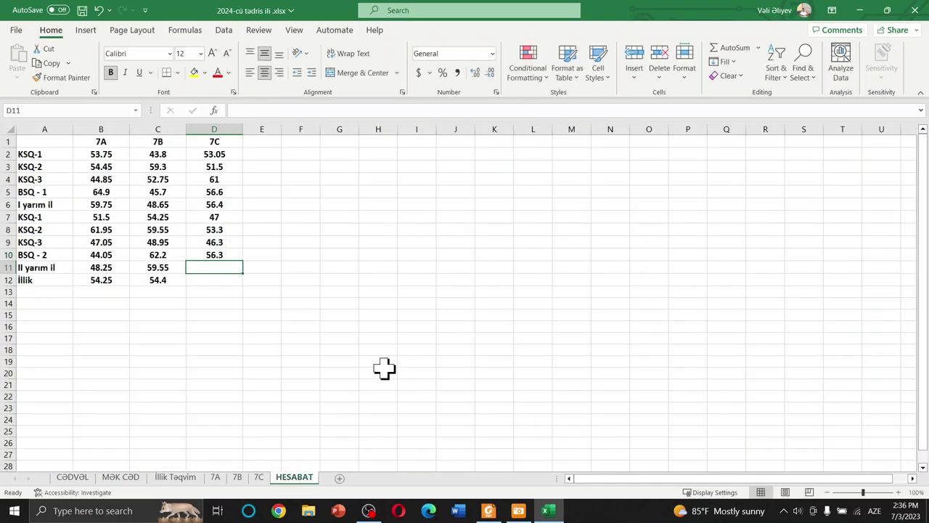
type("=")
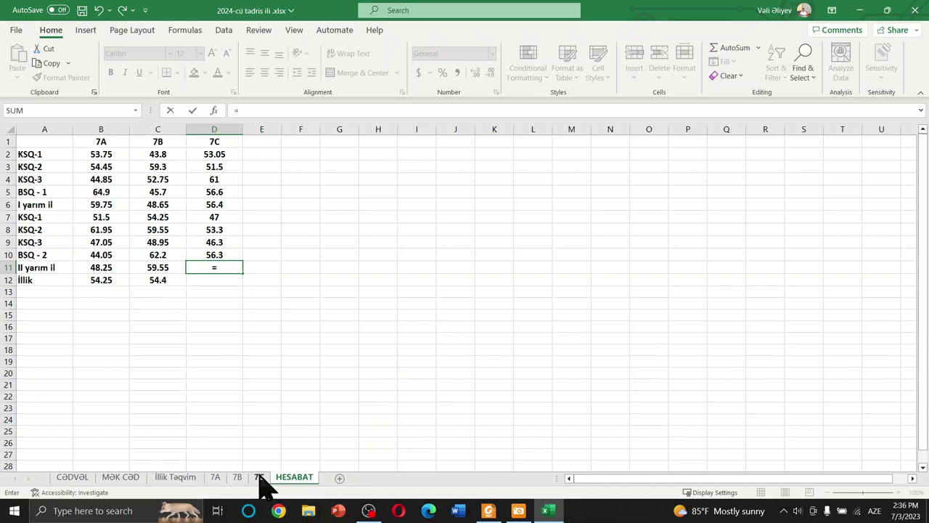
left_click(258, 477)
left_click(619, 432)
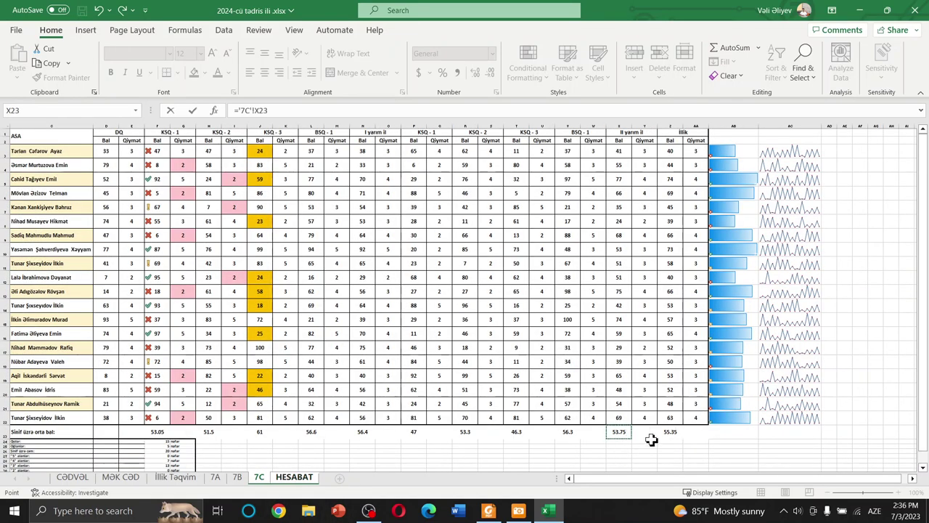
key("Return")
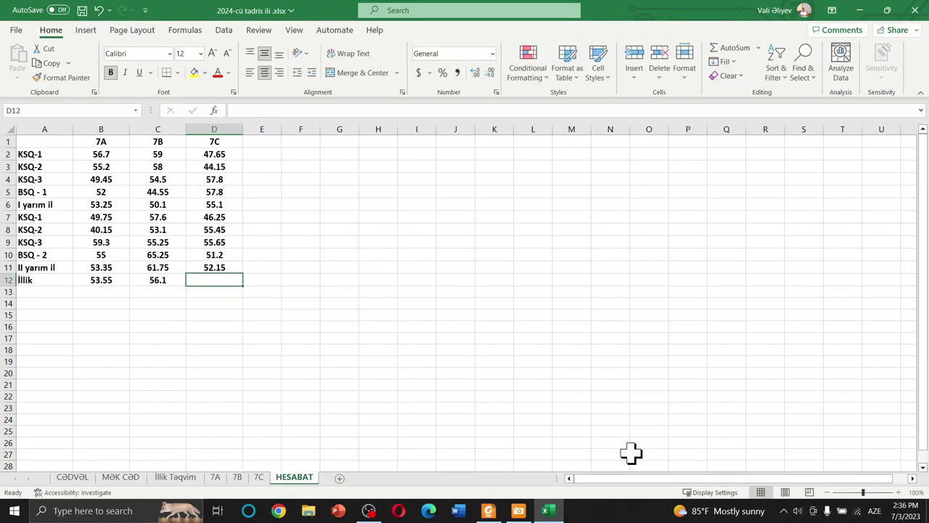
type("=")
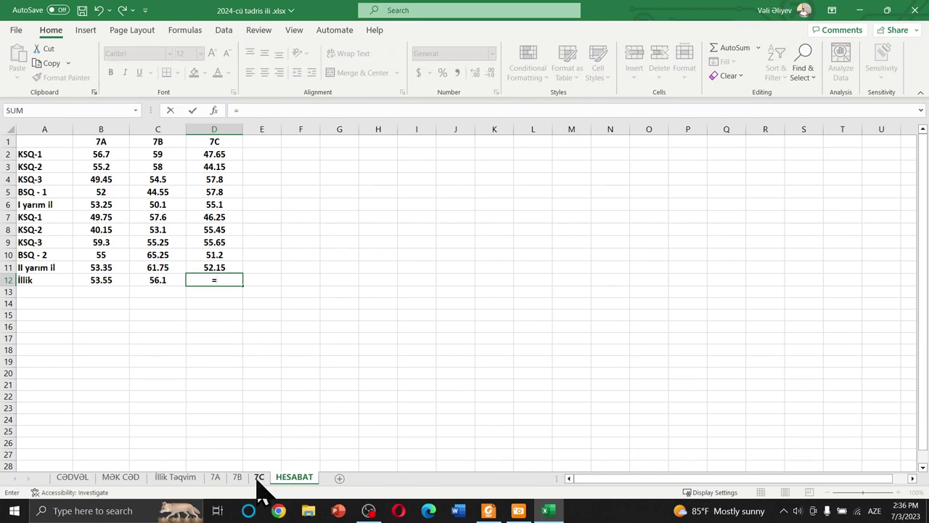
left_click(258, 477)
left_click(676, 431)
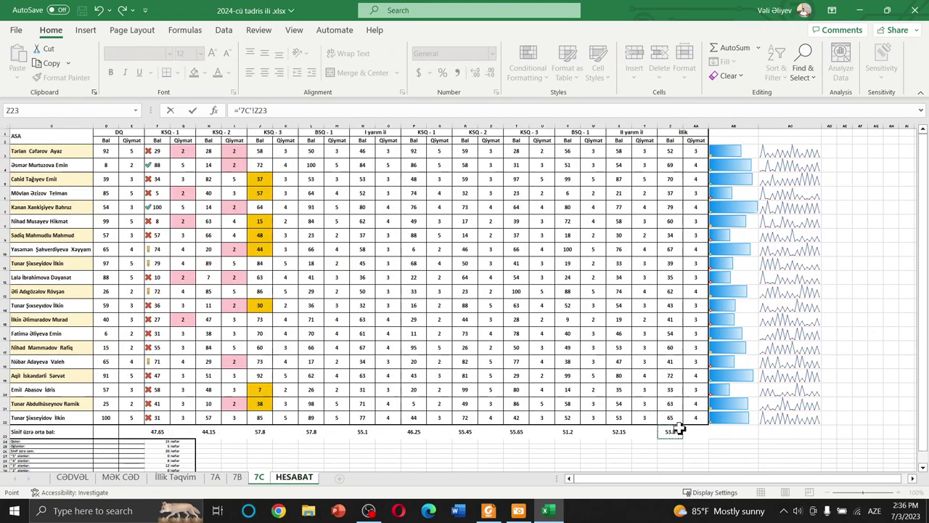
key("Return")
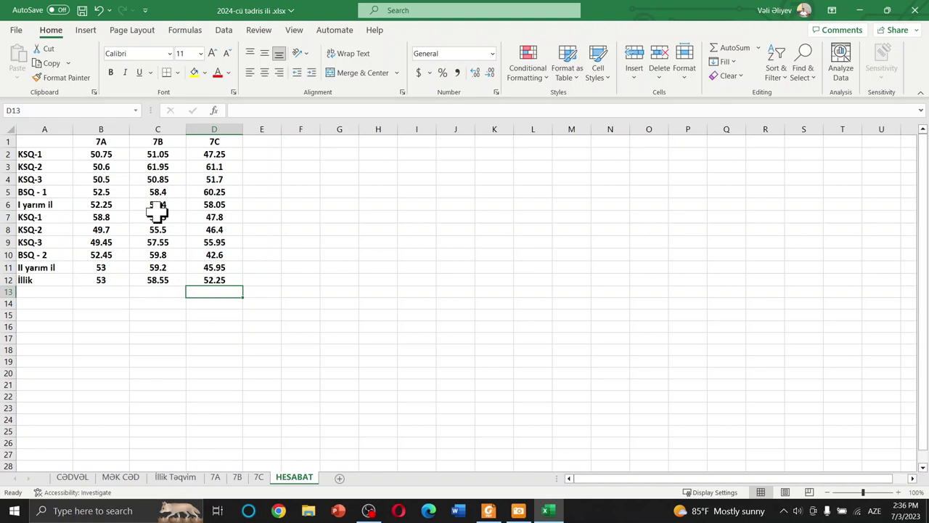
left_click(163, 154)
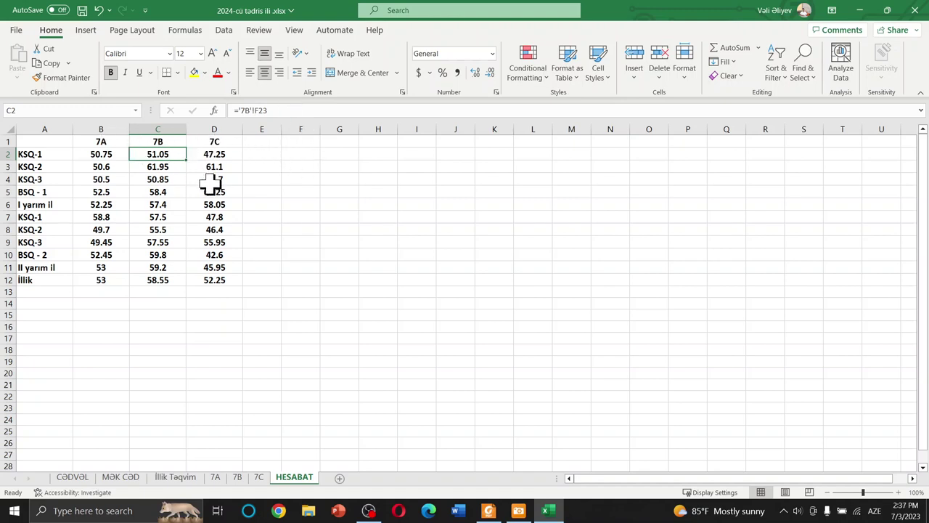
left_click(236, 338)
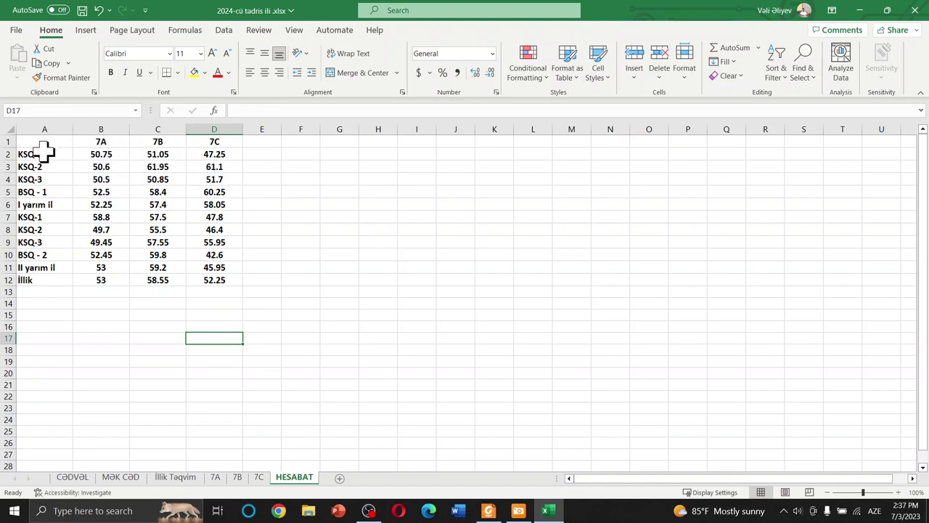
- Insert a 3-D clustered column chart of the 7A–7C KSQ-1 averages
left_click_drag(99, 143, 218, 152)
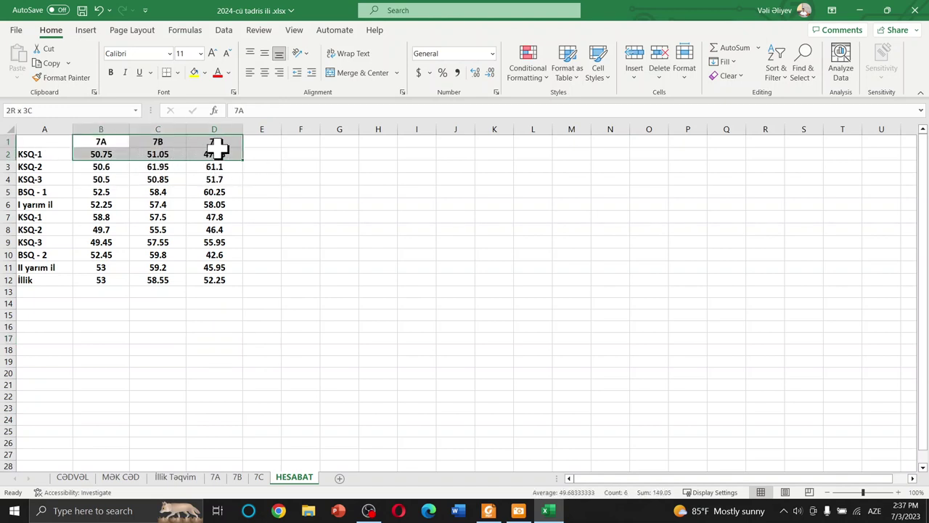
left_click(87, 31)
left_click(434, 48)
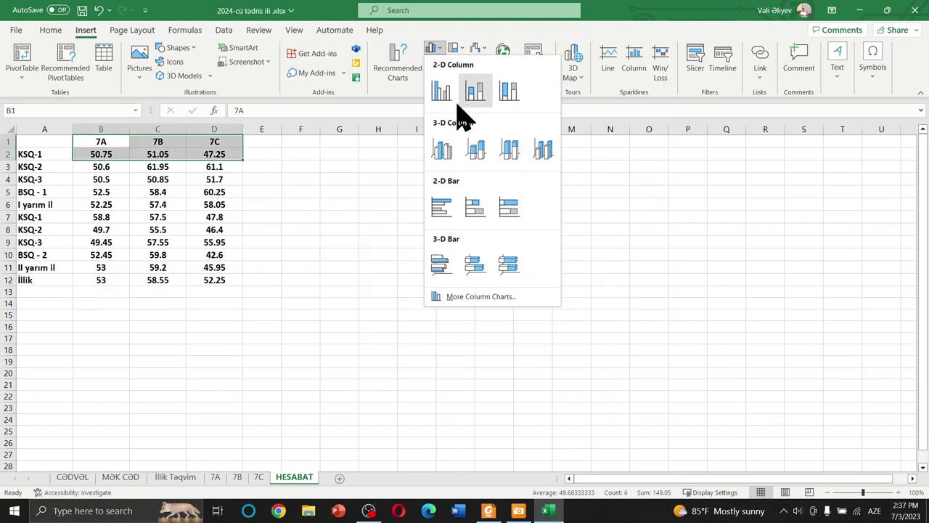
left_click(444, 150)
- Try gradient chart styles, settle on a plain shaded-bar style and add value labels
left_click(263, 66)
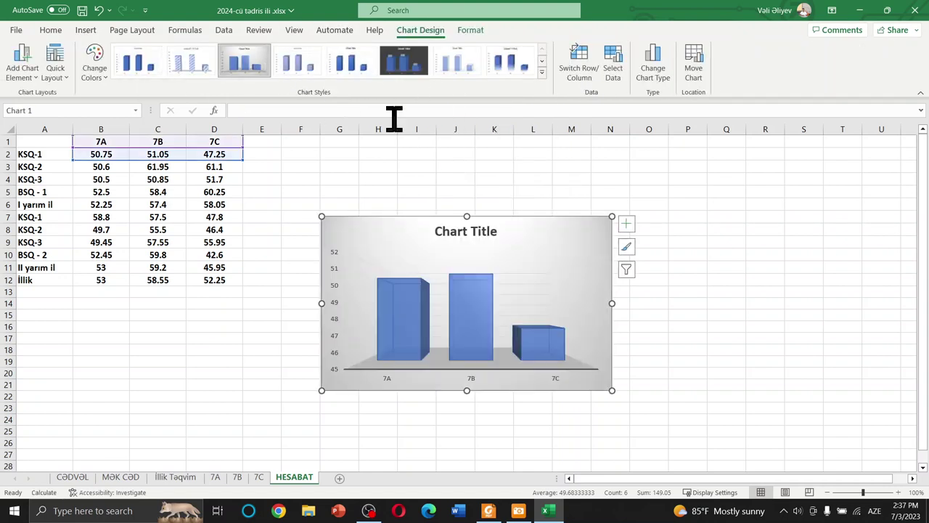
left_click(524, 64)
left_click(541, 72)
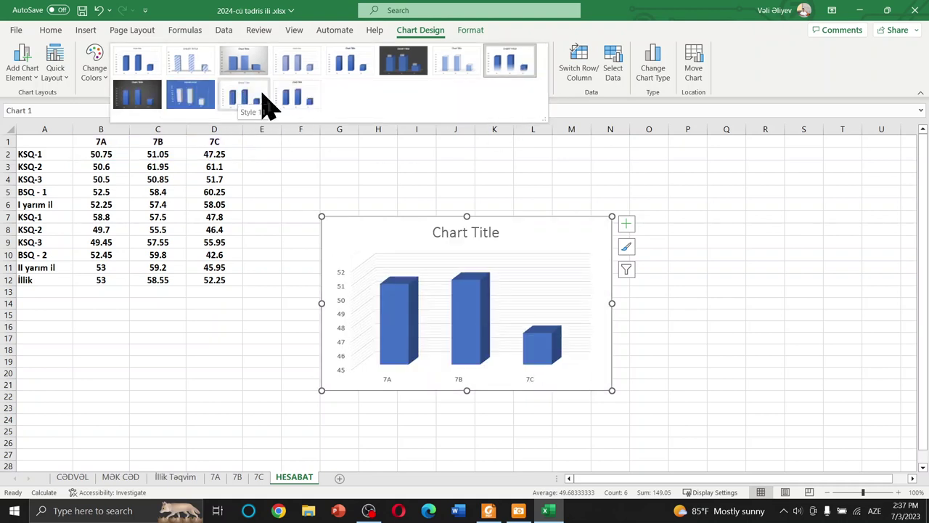
left_click(298, 108)
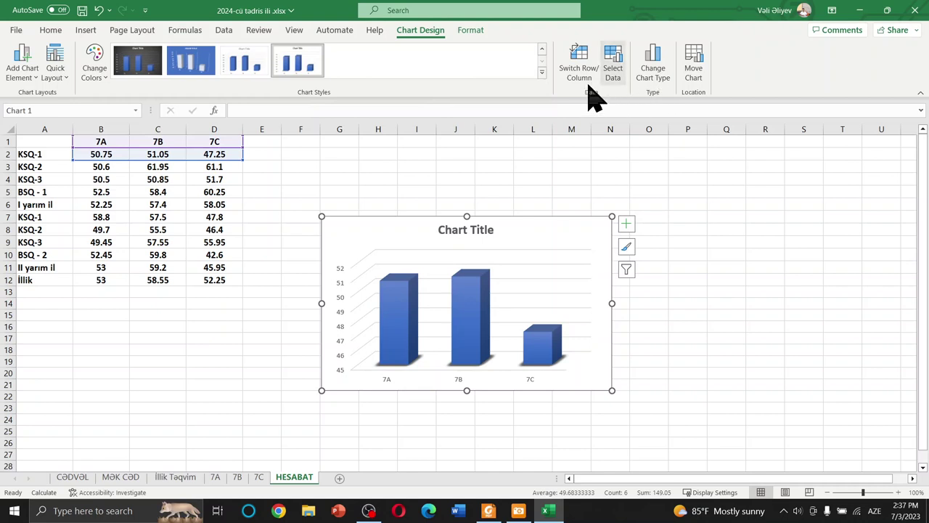
left_click(627, 225)
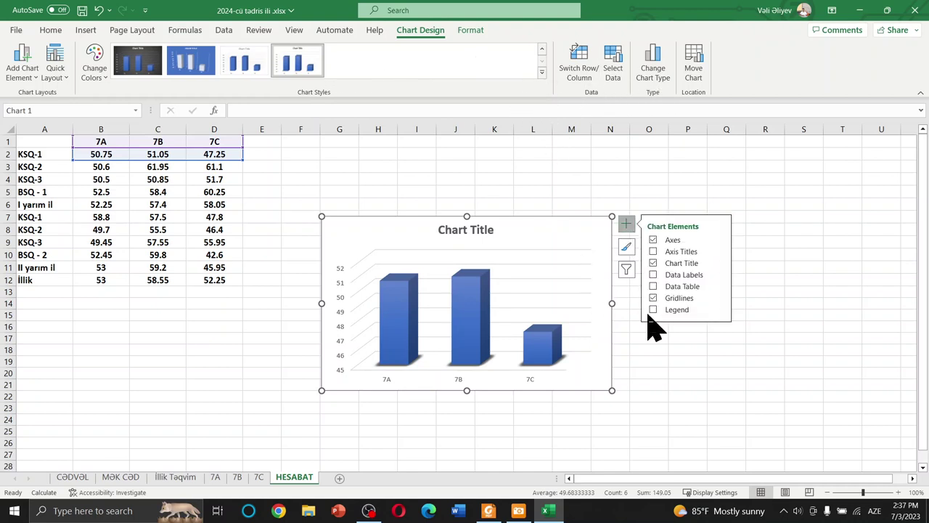
left_click(664, 275)
left_click(750, 255)
- Reapply the gradient style, then switch the chart to the hatched-bar style
left_click(537, 294)
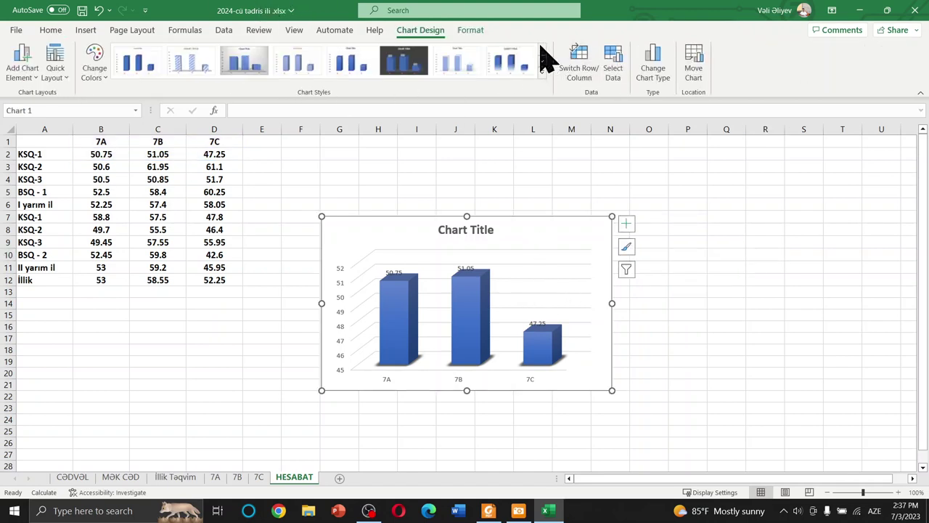
left_click(270, 63)
left_click(750, 294)
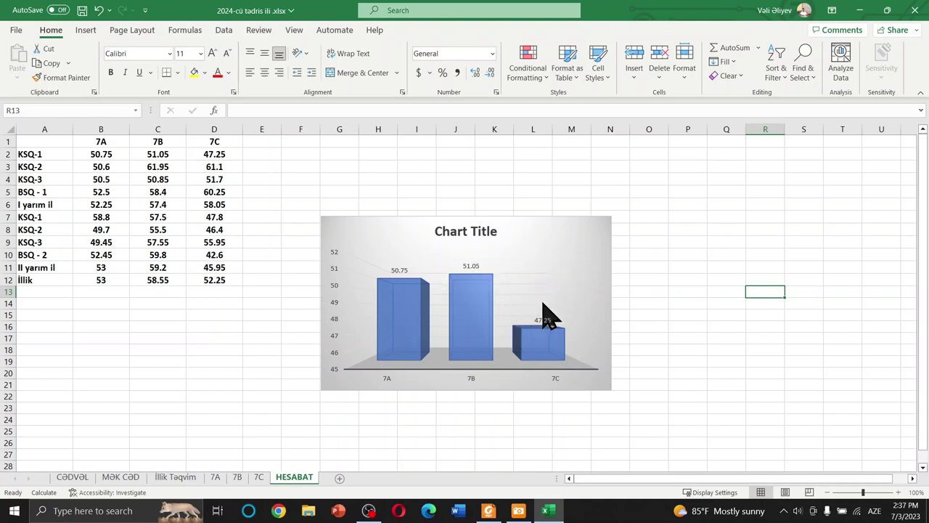
left_click(528, 291)
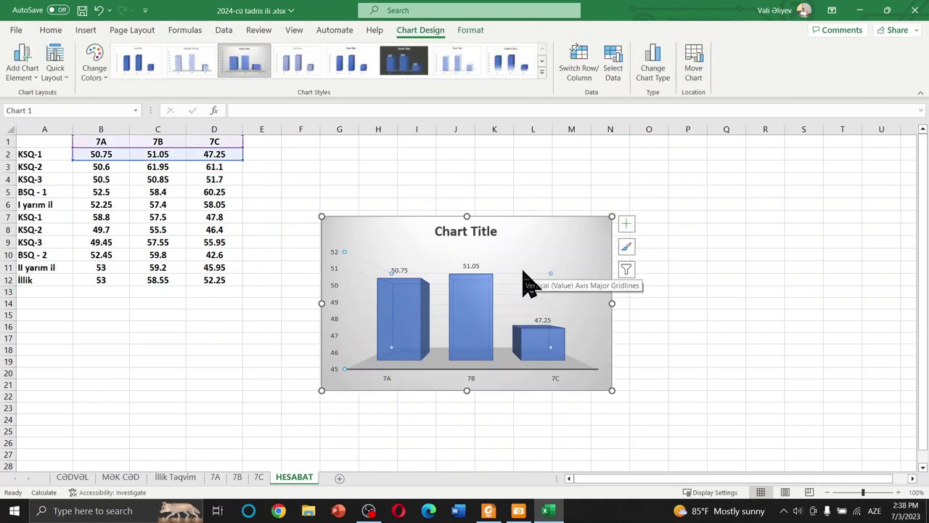
left_click(194, 72)
left_click(675, 338)
left_click(593, 356)
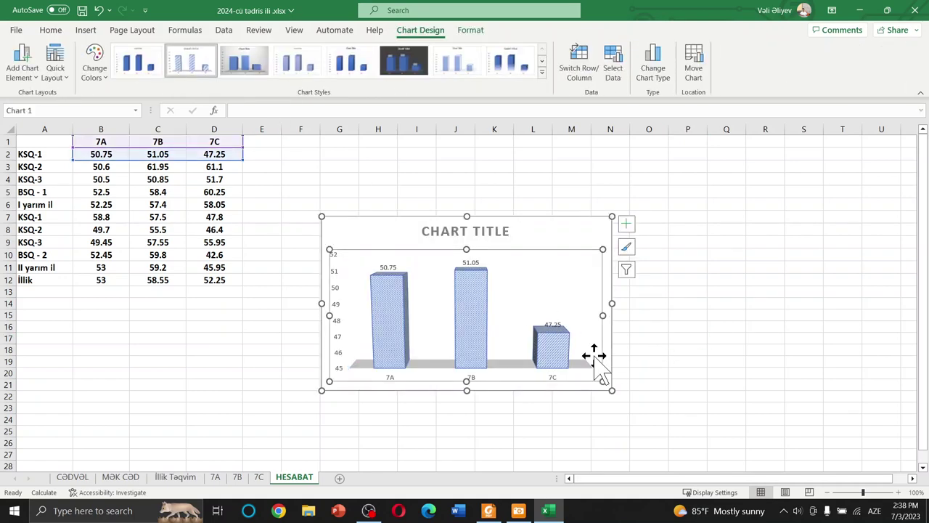
left_click(588, 241)
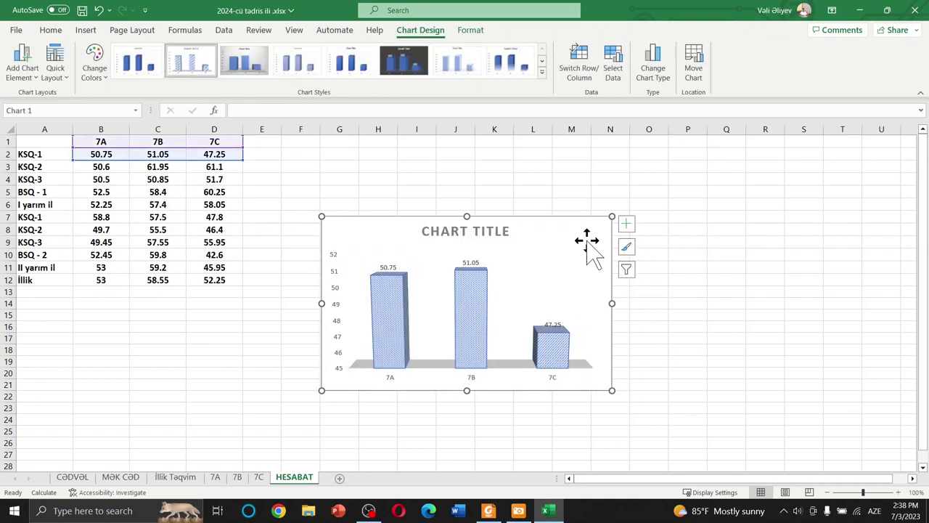
- Delete the column chart and insert a 3-D pie chart of the 7A–7C KSQ-1 averages
key("Delete")
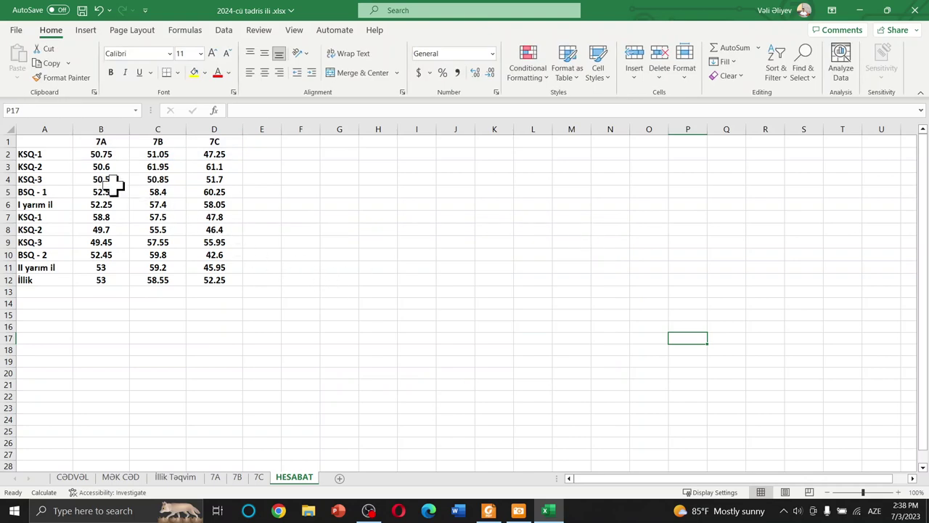
left_click_drag(98, 135, 215, 155)
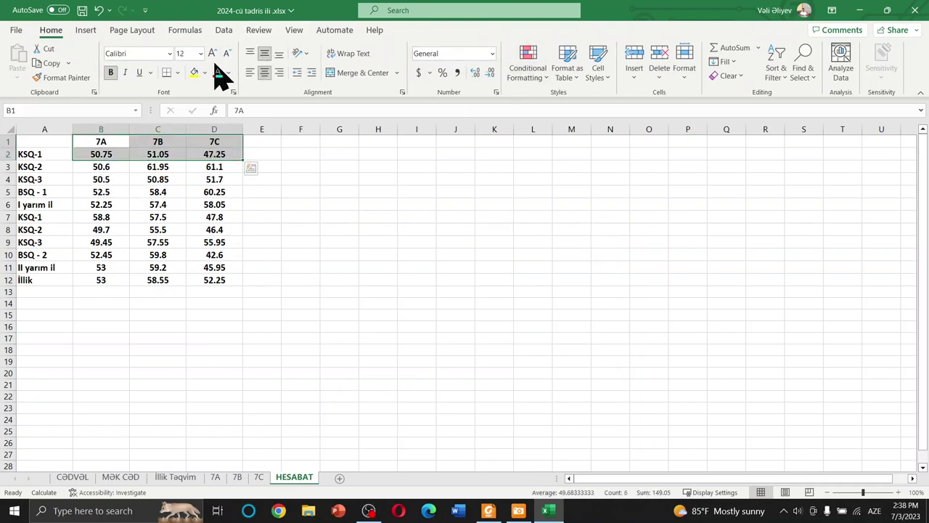
left_click(86, 29)
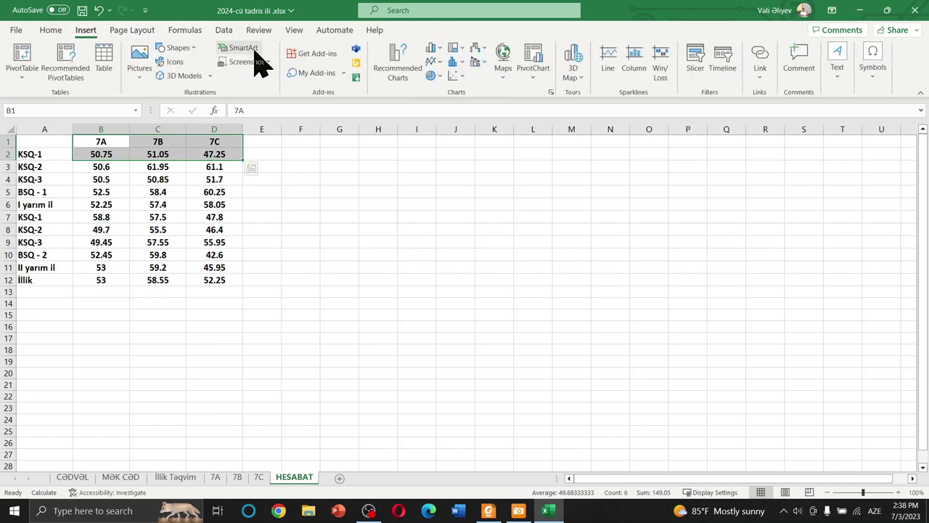
left_click(439, 75)
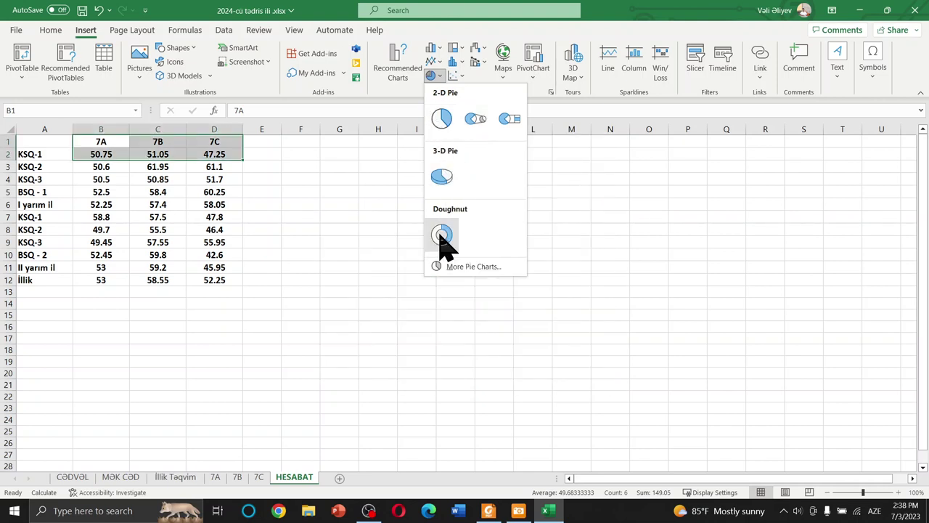
left_click(443, 187)
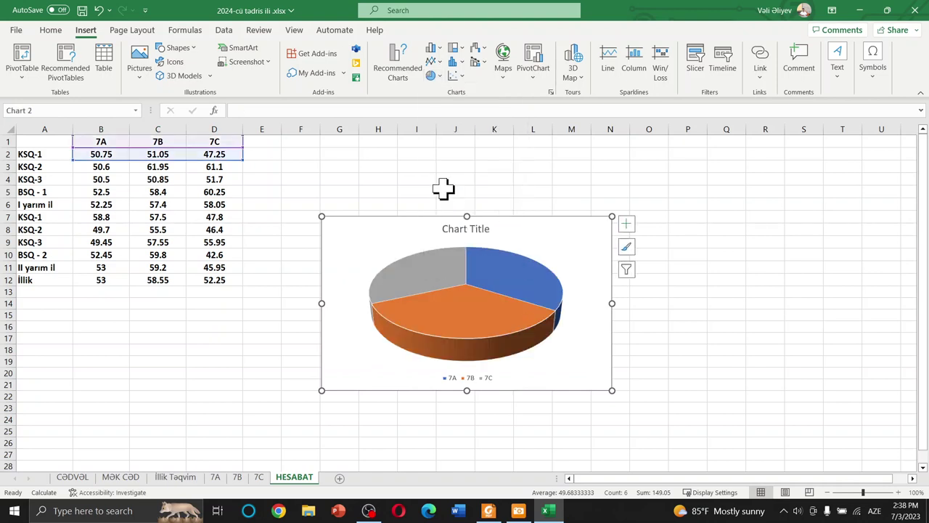
- Give the pie chart the gradient style with percentage labels and a legend
left_click(625, 247)
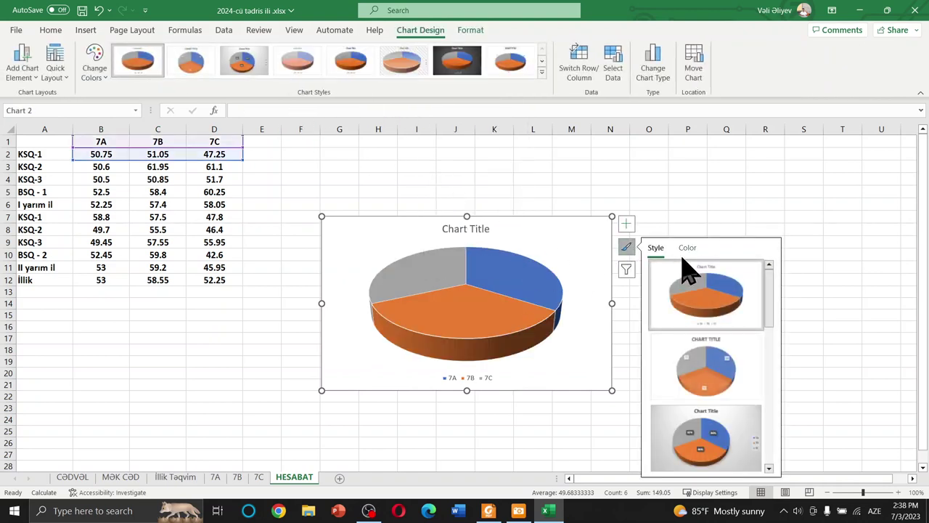
left_click(709, 390)
left_click(705, 408)
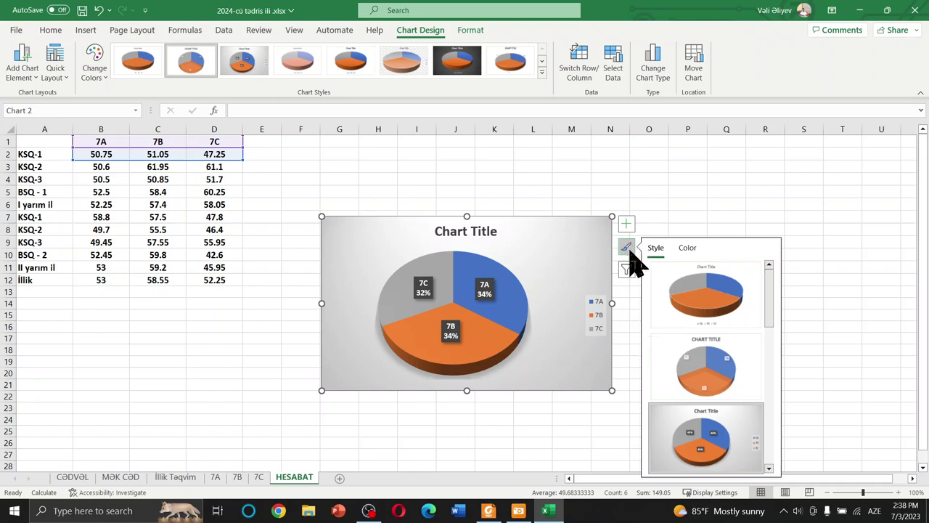
left_click(625, 224)
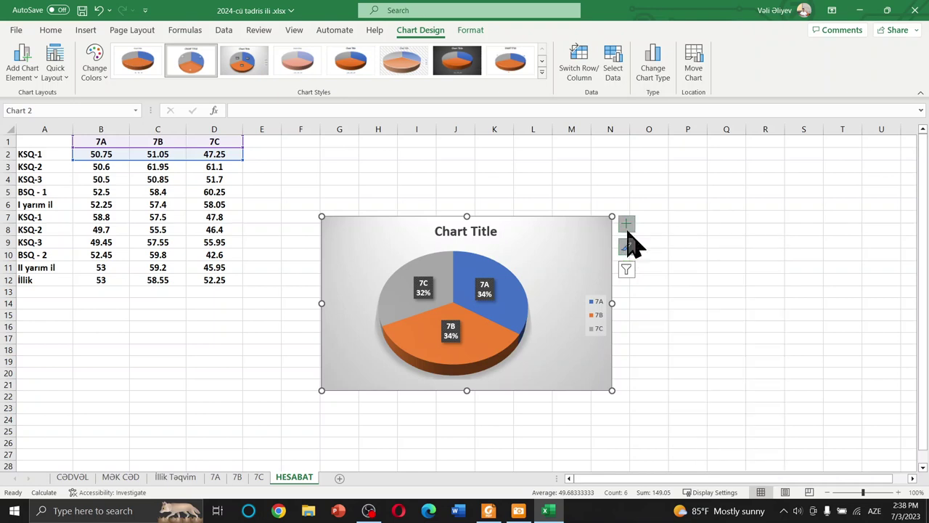
left_click(682, 360)
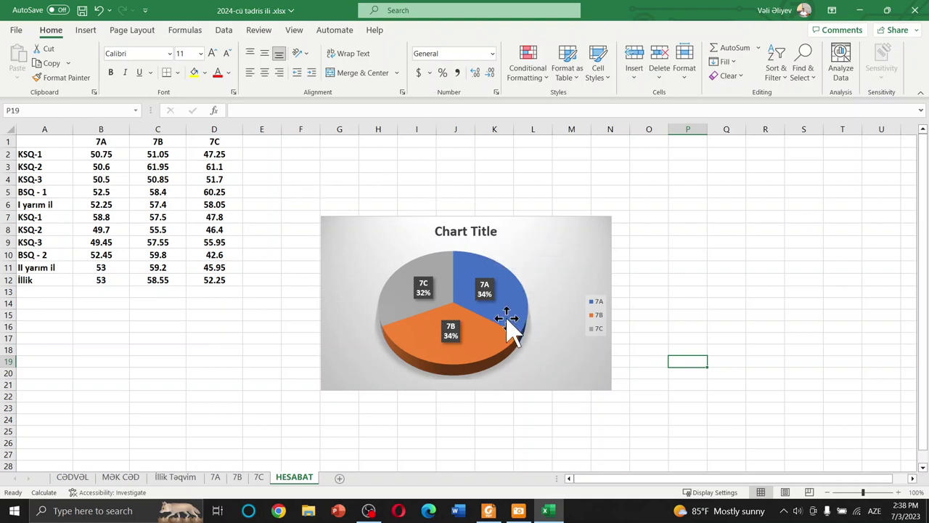
mouse_move(490, 298)
left_click(440, 266)
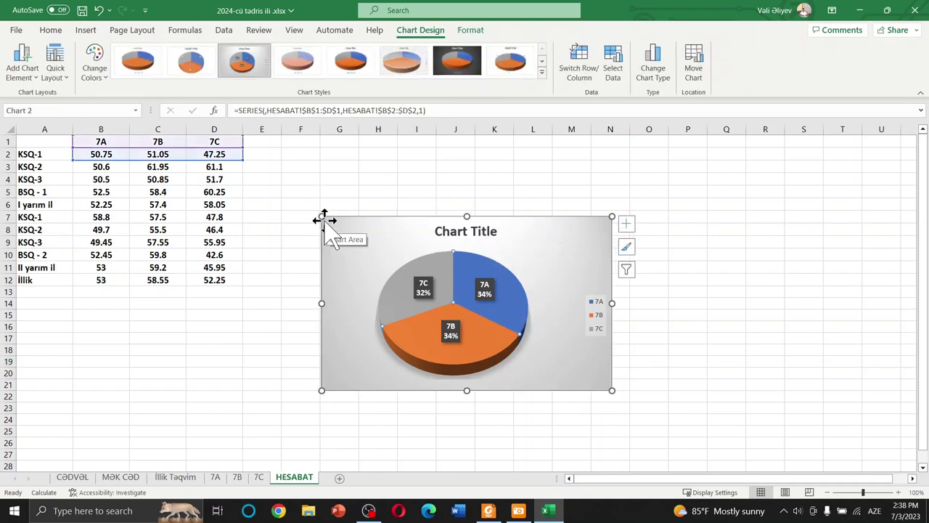
left_click(250, 64)
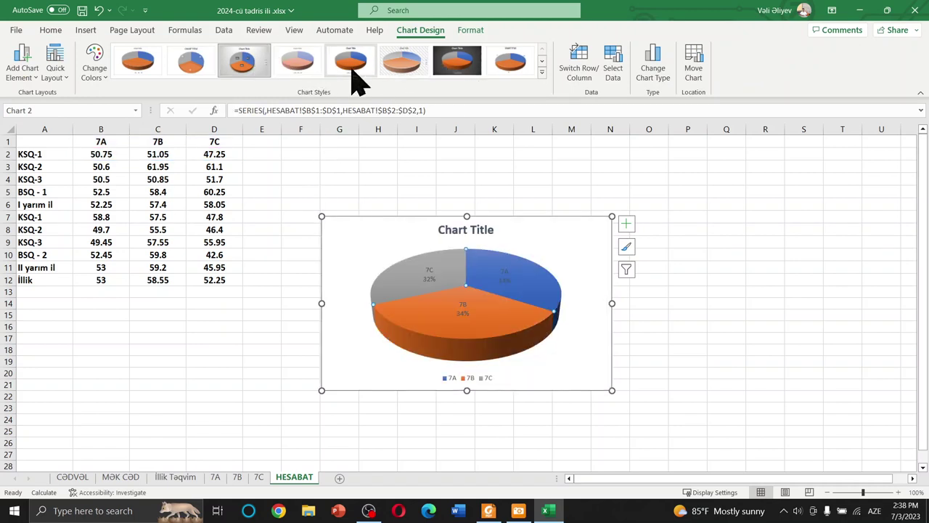
left_click(541, 72)
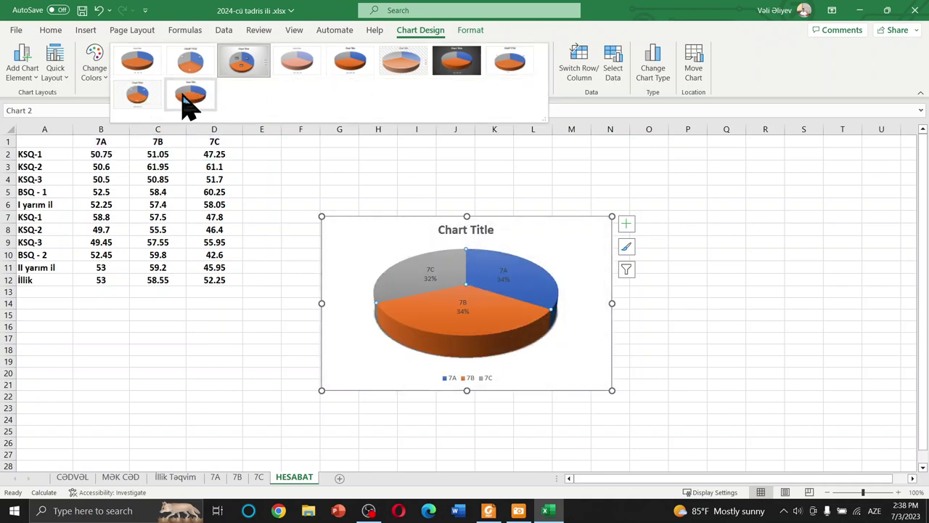
- Apply a plain style with the legend below, then enlarge the pie chart beside the table
left_click(185, 95)
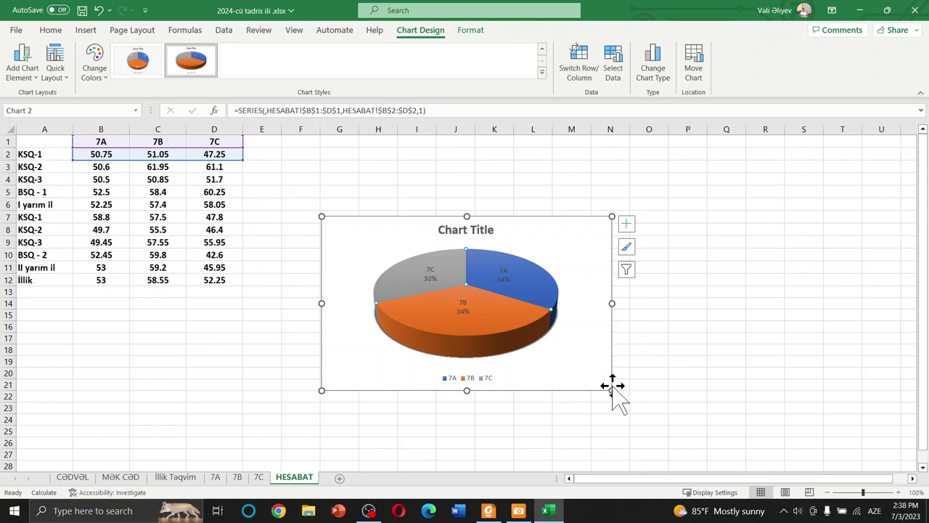
left_click_drag(612, 390, 725, 464)
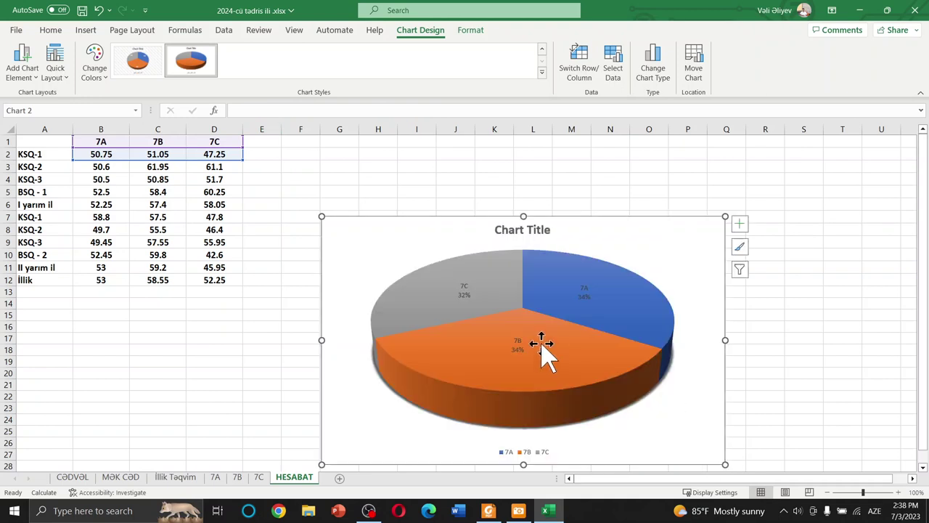
left_click_drag(643, 244, 622, 170)
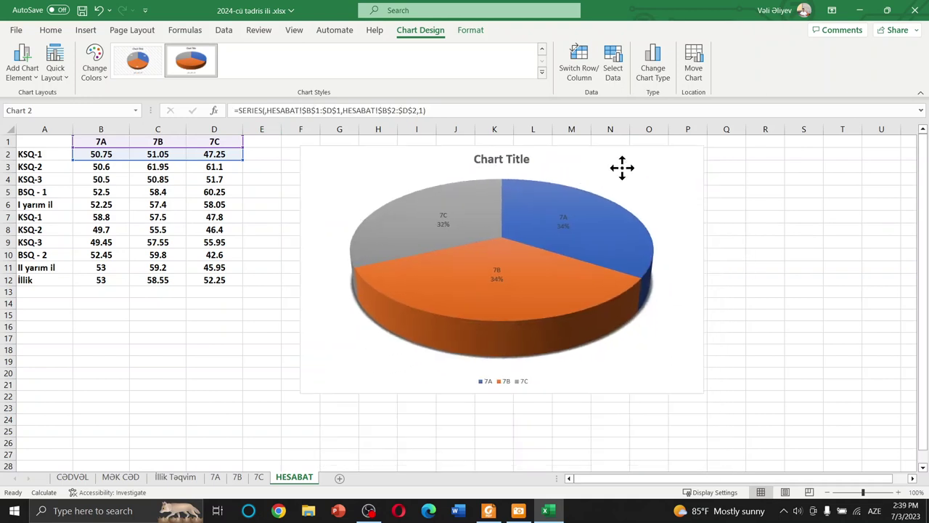
left_click(788, 243)
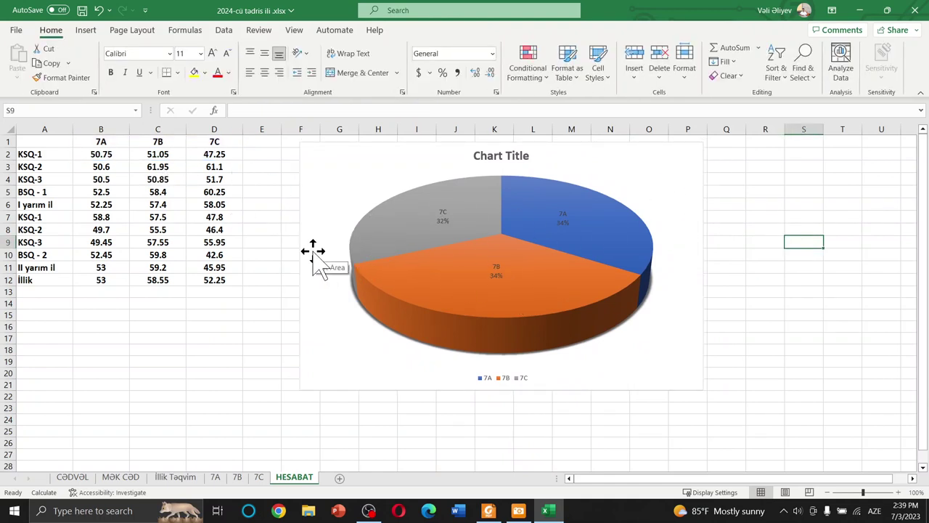
- Select the pie chart and delete it
left_click(527, 268)
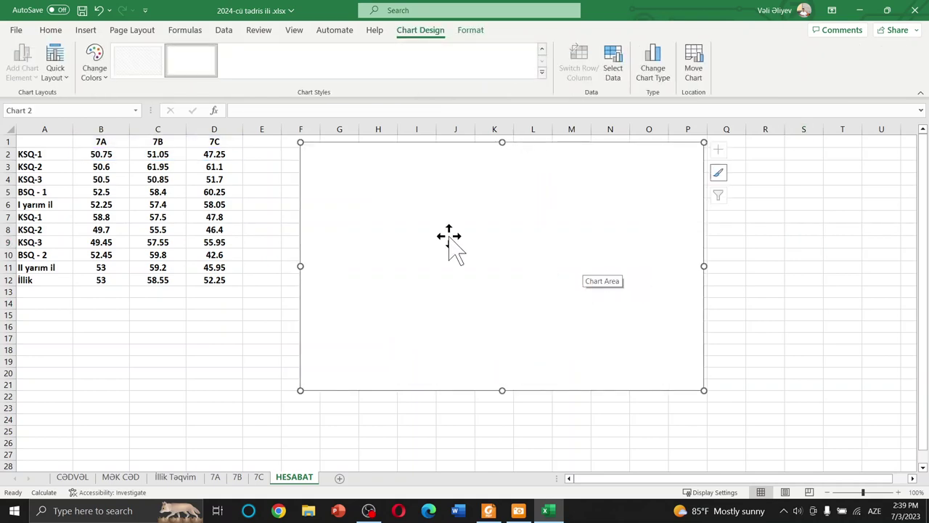
left_click(248, 228)
left_click(419, 291)
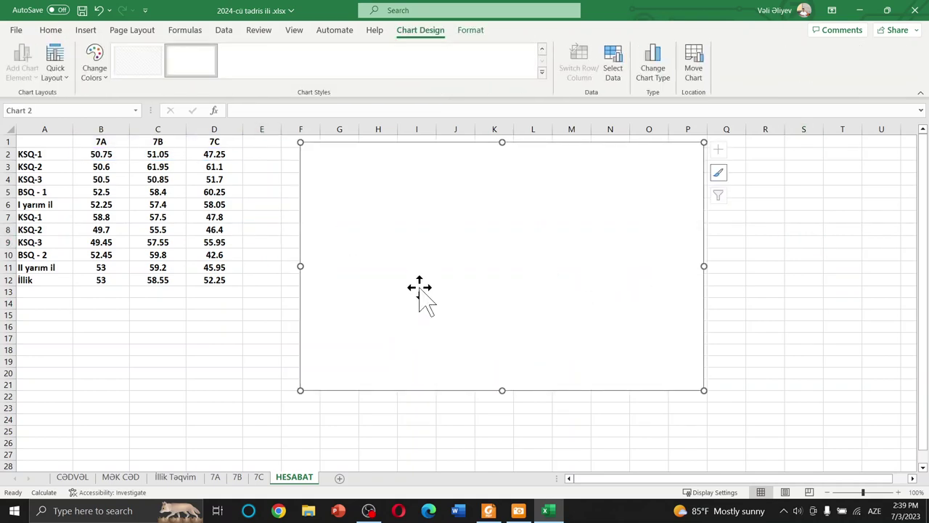
key("Delete")
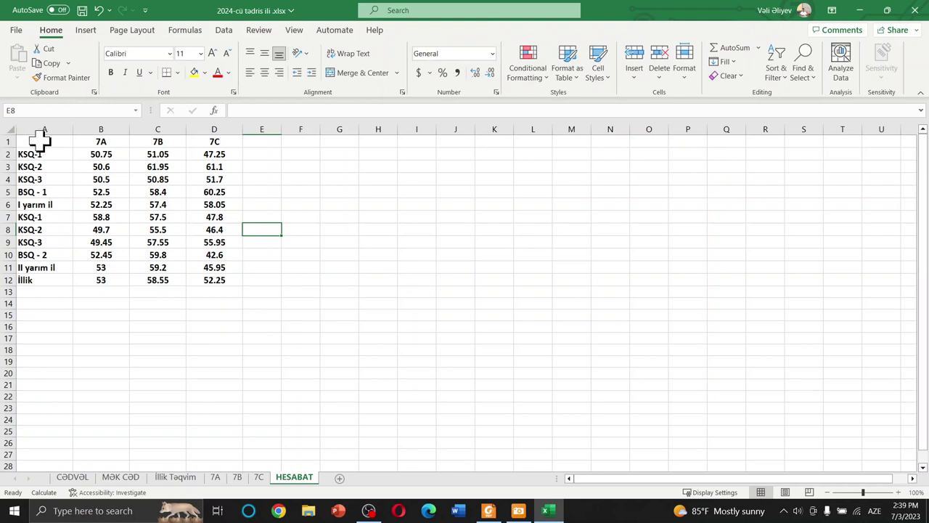
left_click_drag(41, 142, 212, 282)
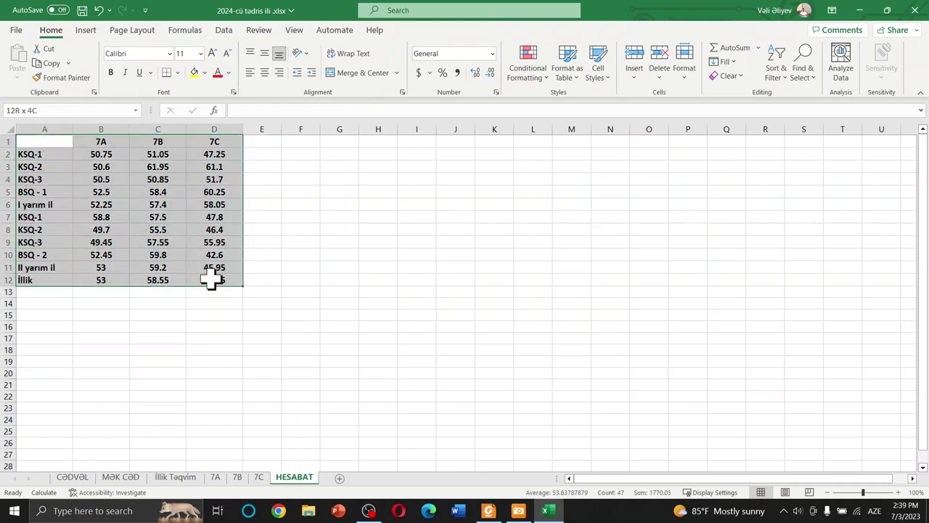
left_click(85, 30)
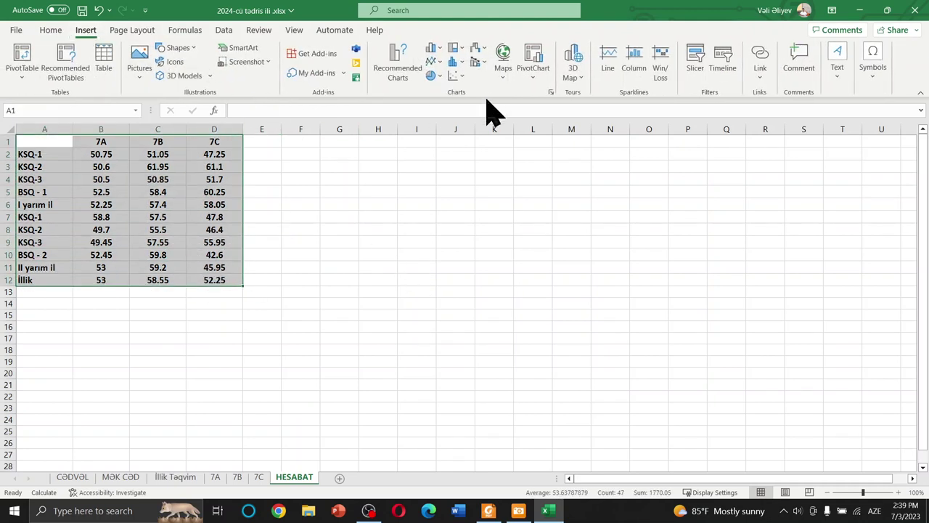
left_click(457, 76)
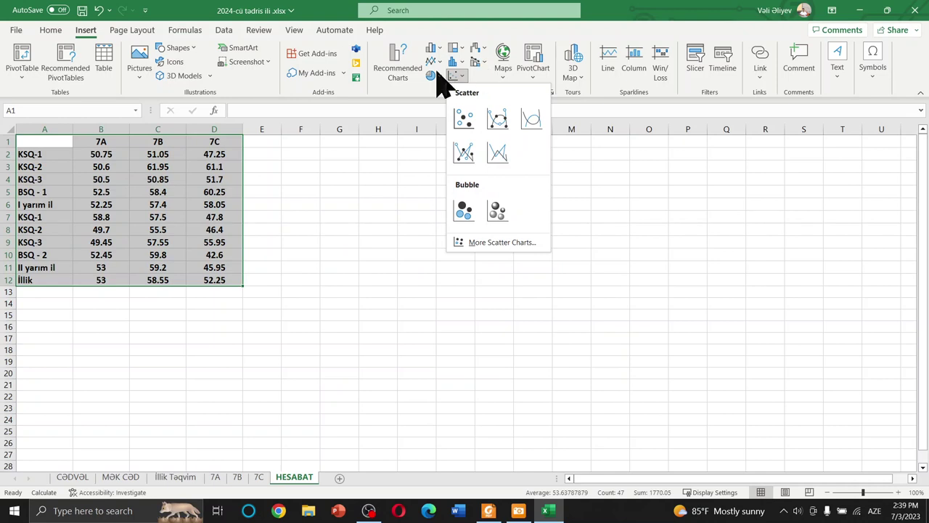
left_click(455, 62)
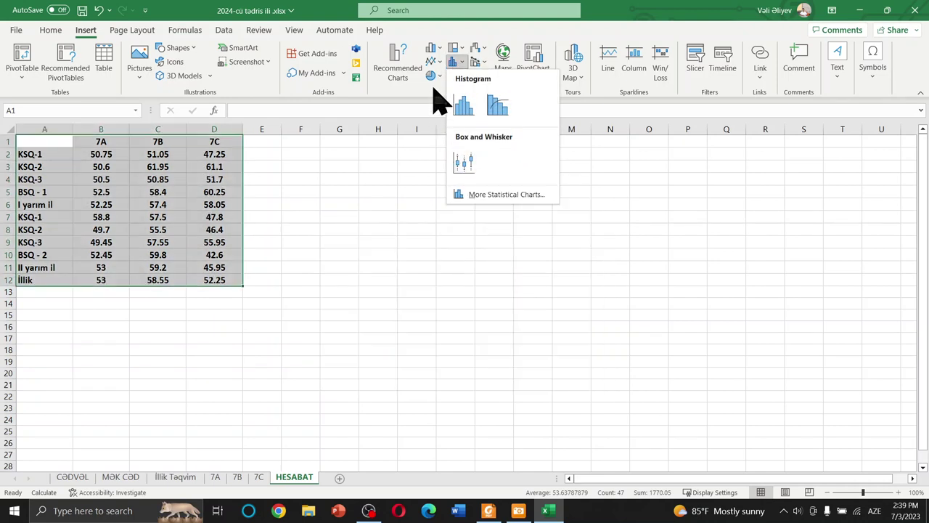
left_click(434, 62)
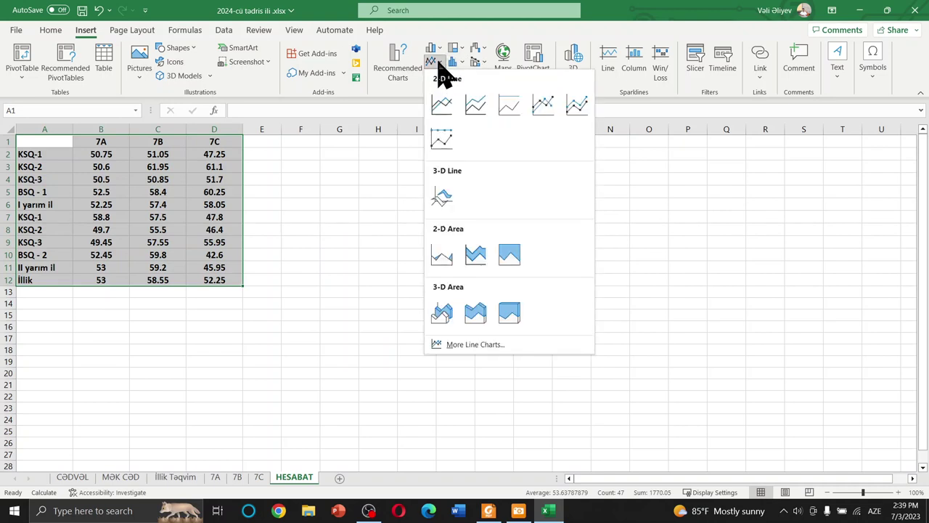
left_click(454, 50)
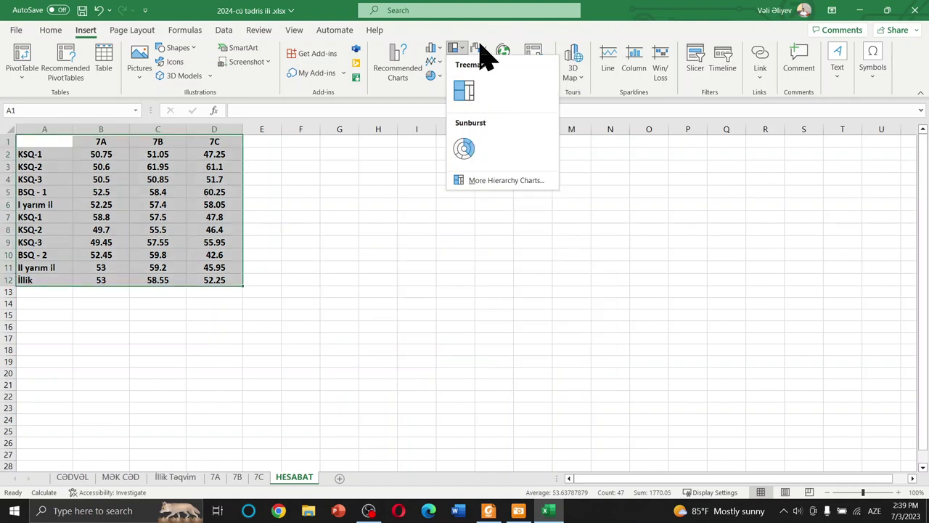
left_click(479, 49)
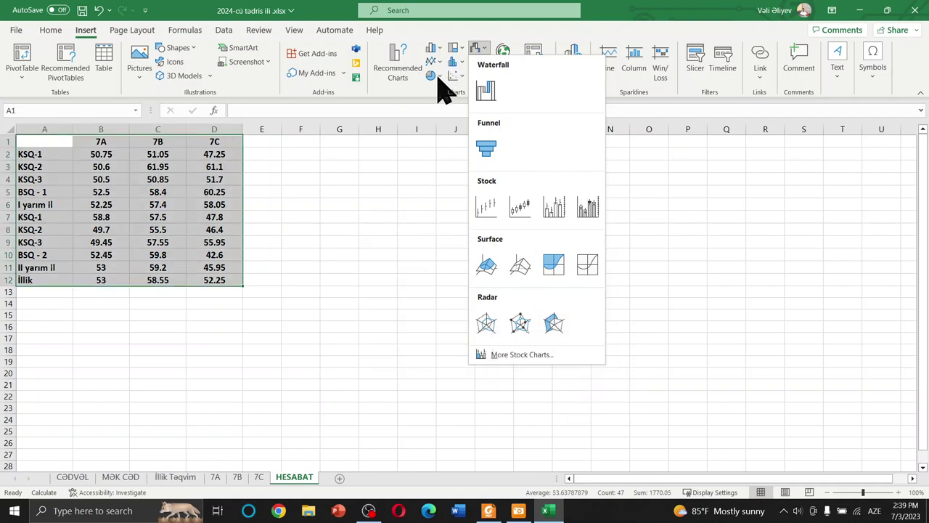
left_click(433, 75)
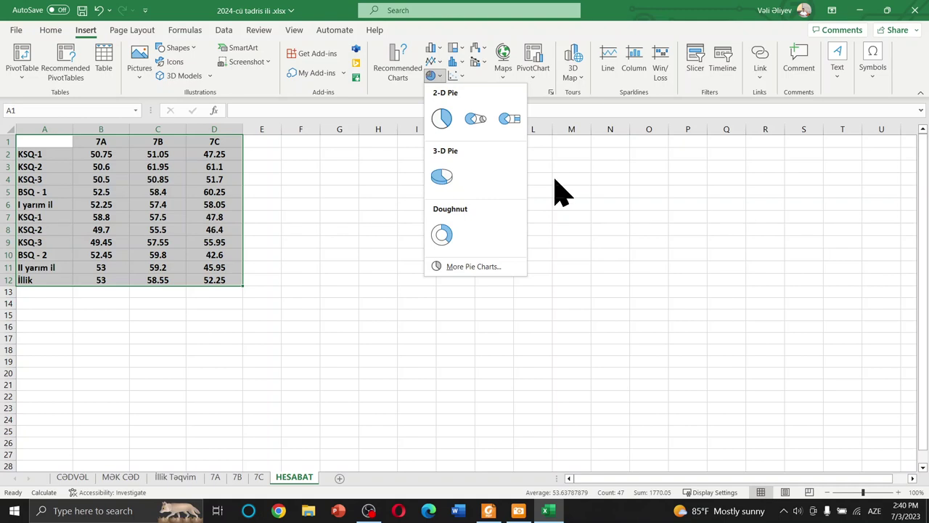
left_click(537, 75)
left_click(441, 263)
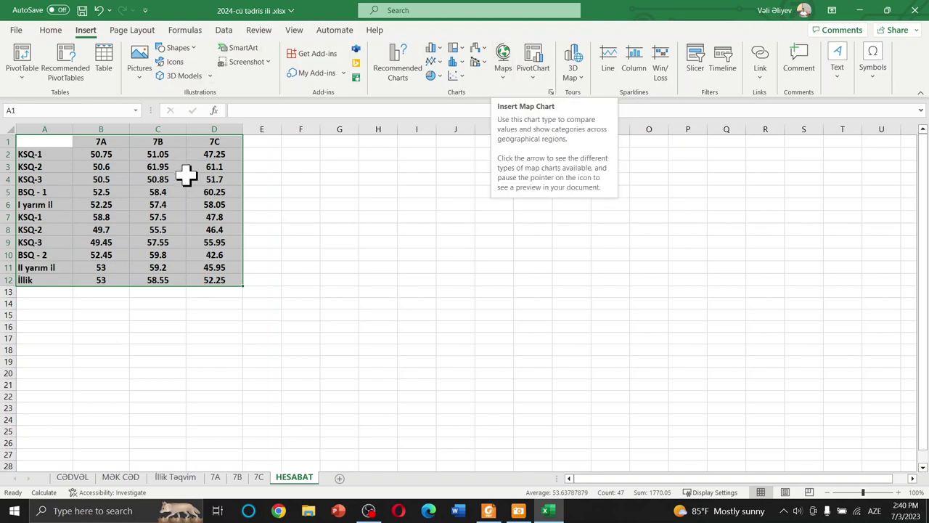
left_click(262, 192)
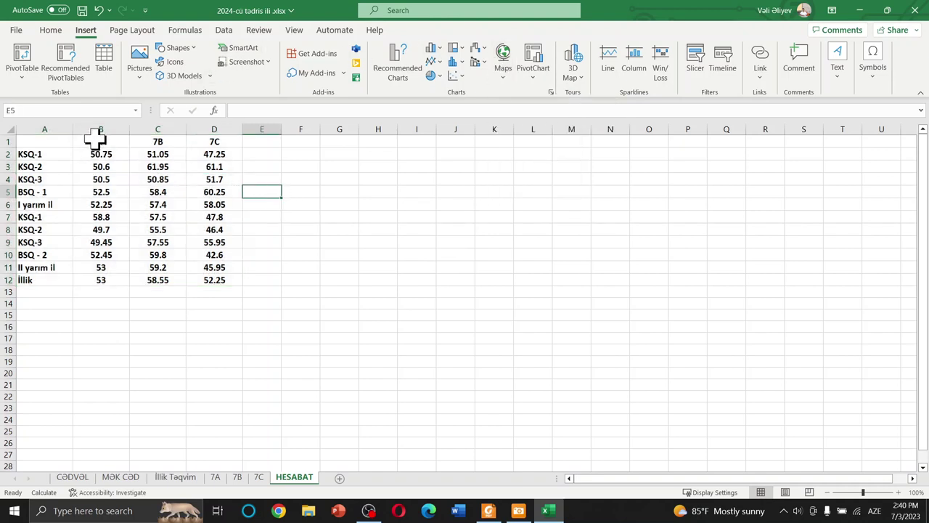
- Insert a 3-D area chart of the 7A scores in A2:B12 with a grey gradient style
left_click_drag(51, 161, 114, 275)
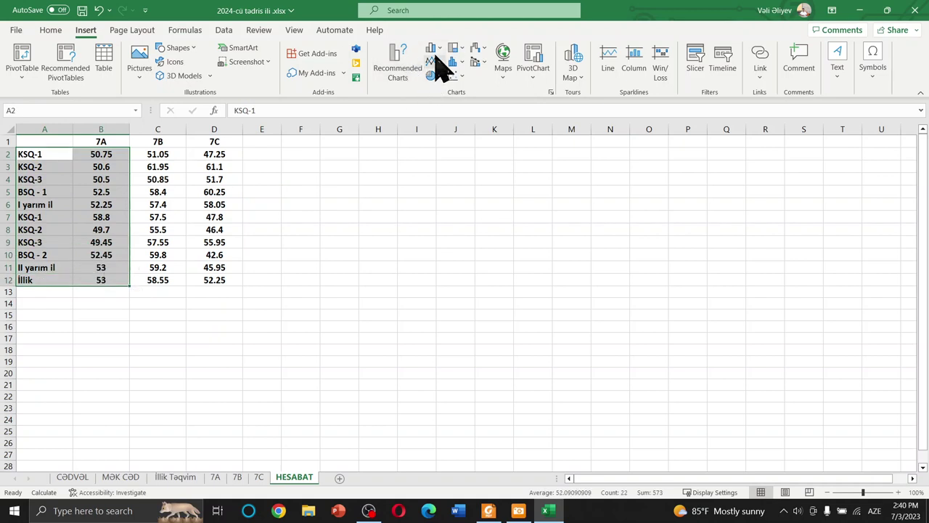
left_click(434, 61)
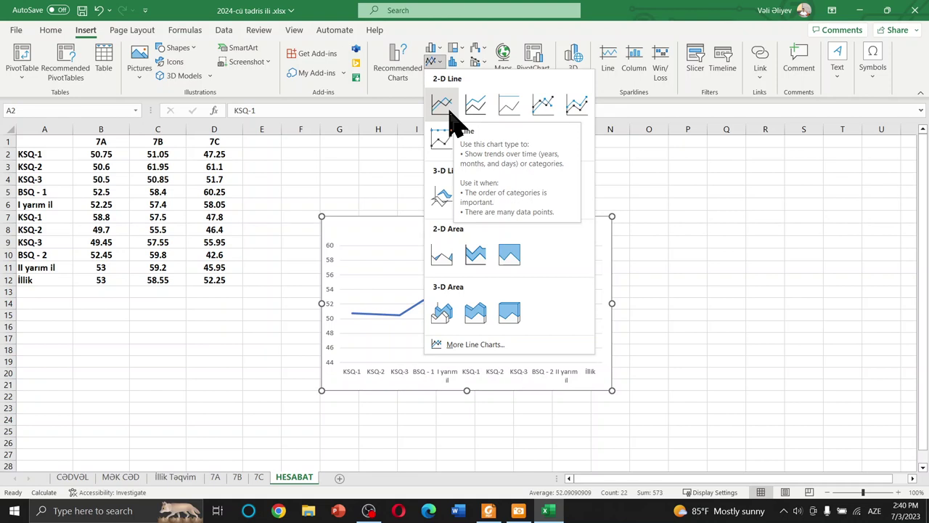
left_click(442, 314)
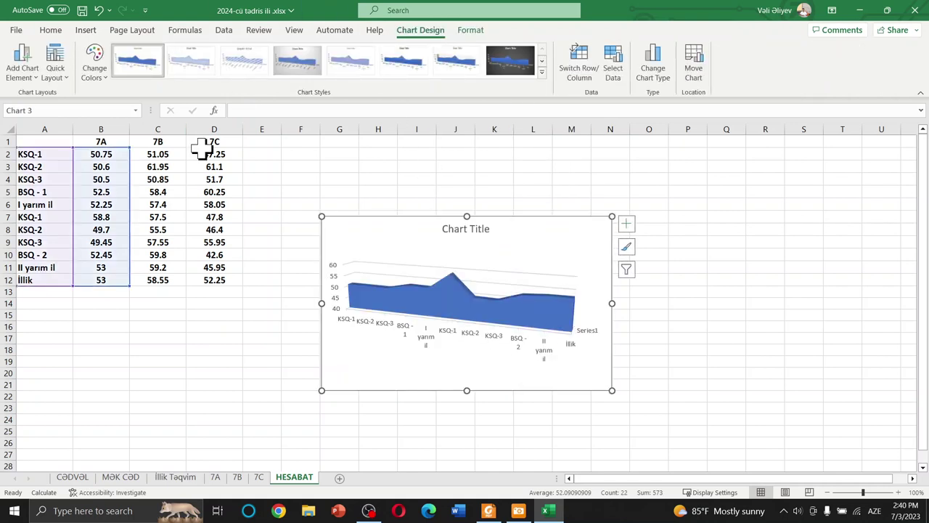
left_click(305, 69)
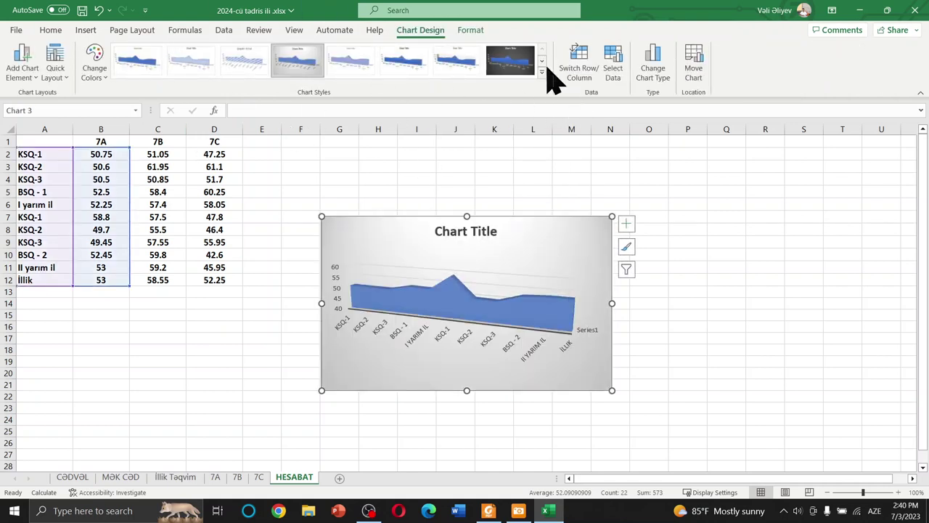
- Recolour the area chart with the monochromatic orange palette
left_click(627, 247)
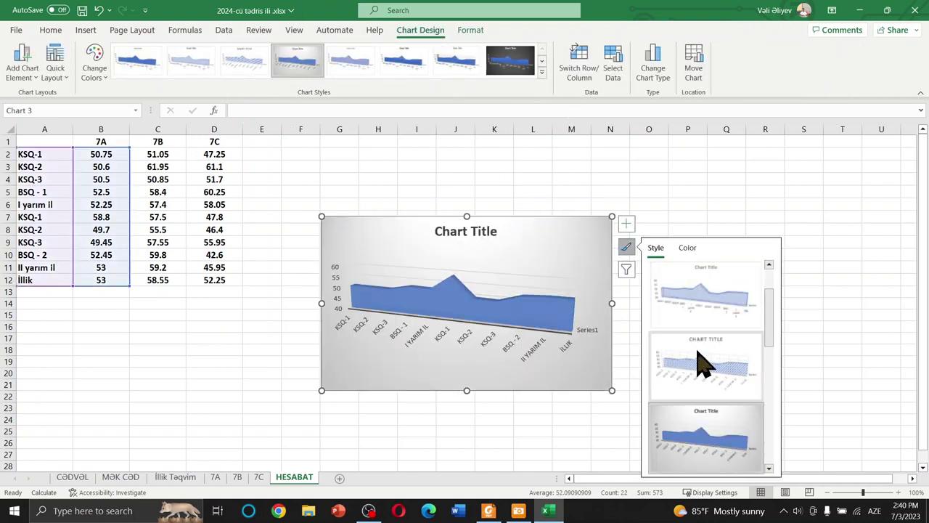
left_click(689, 249)
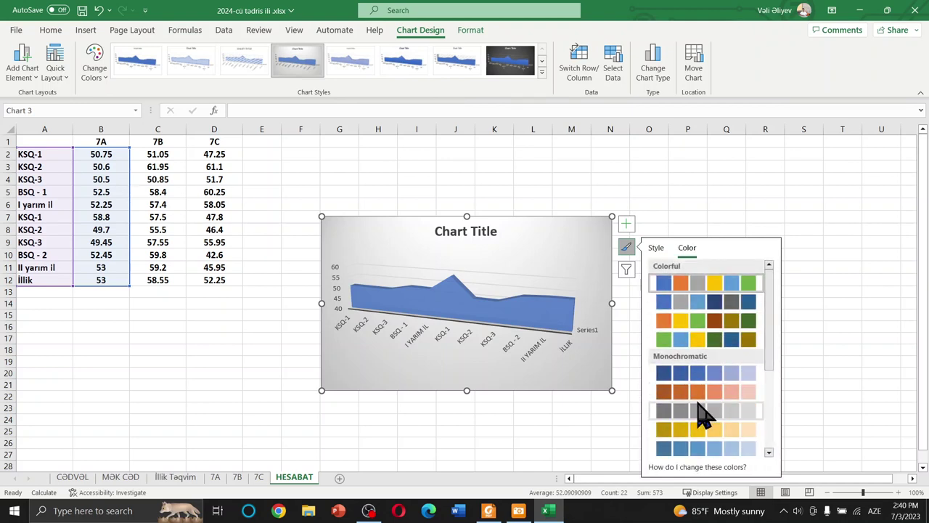
left_click(705, 393)
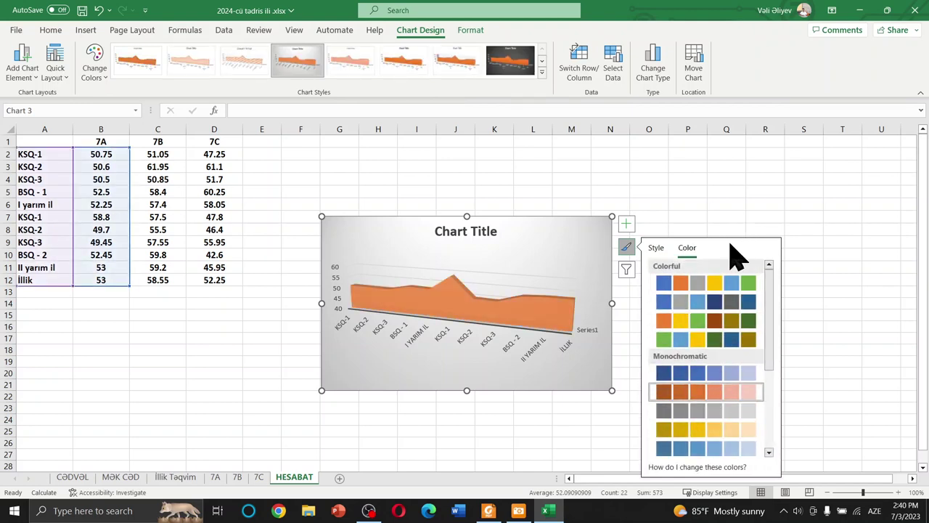
left_click(655, 247)
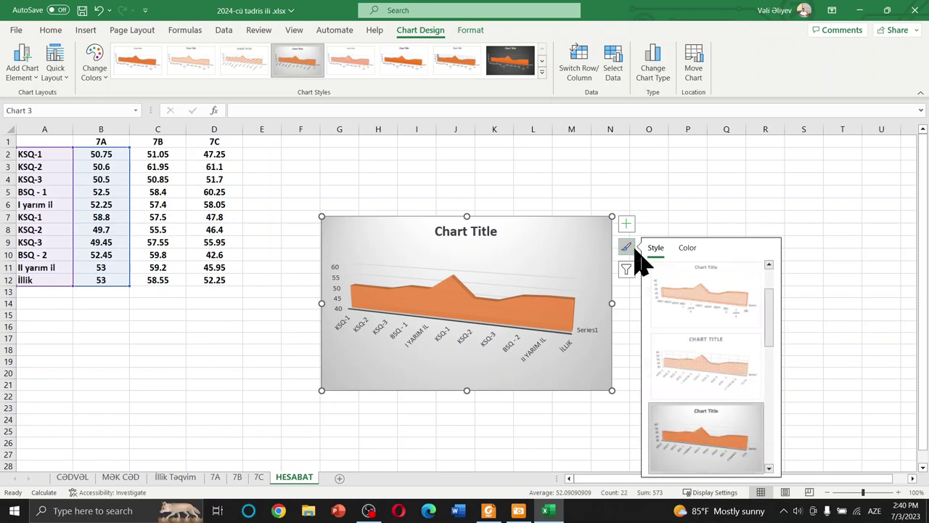
left_click(634, 246)
- Turn on data labels for the 7A area chart
left_click(618, 227)
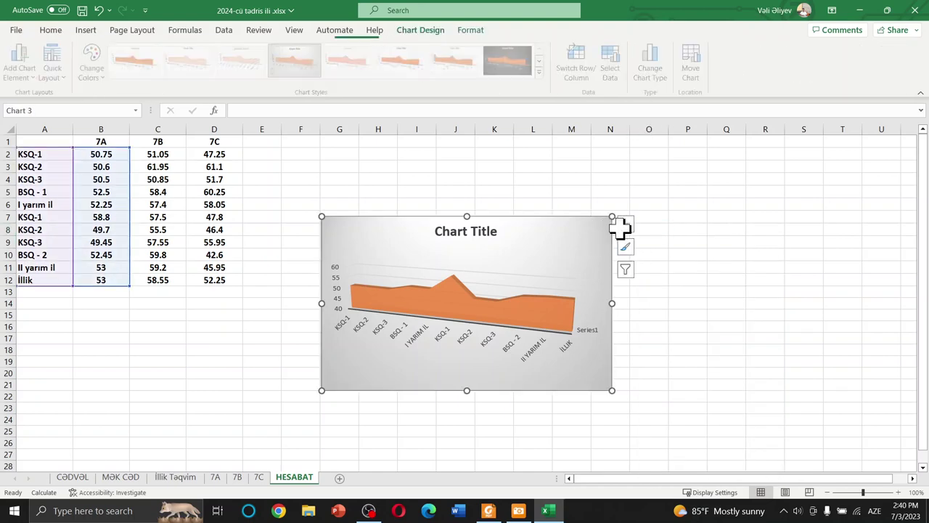
left_click(626, 227)
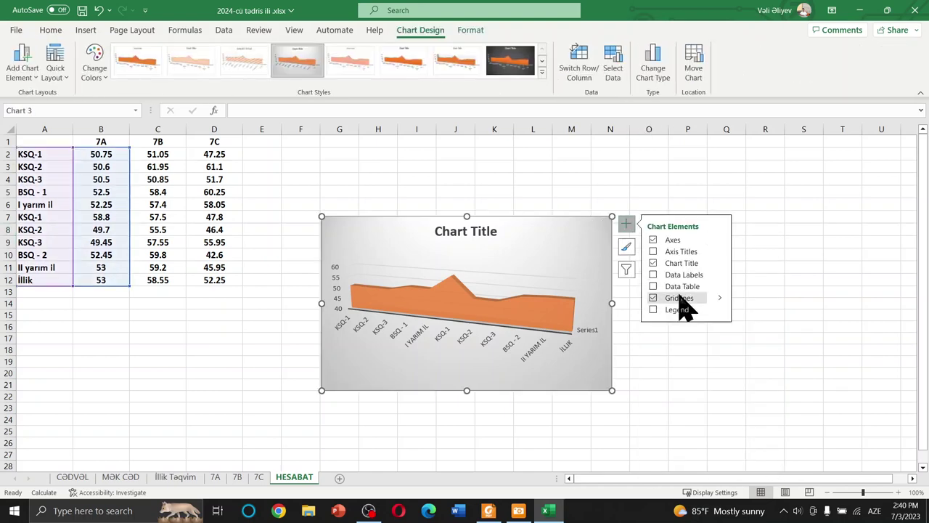
left_click(662, 276)
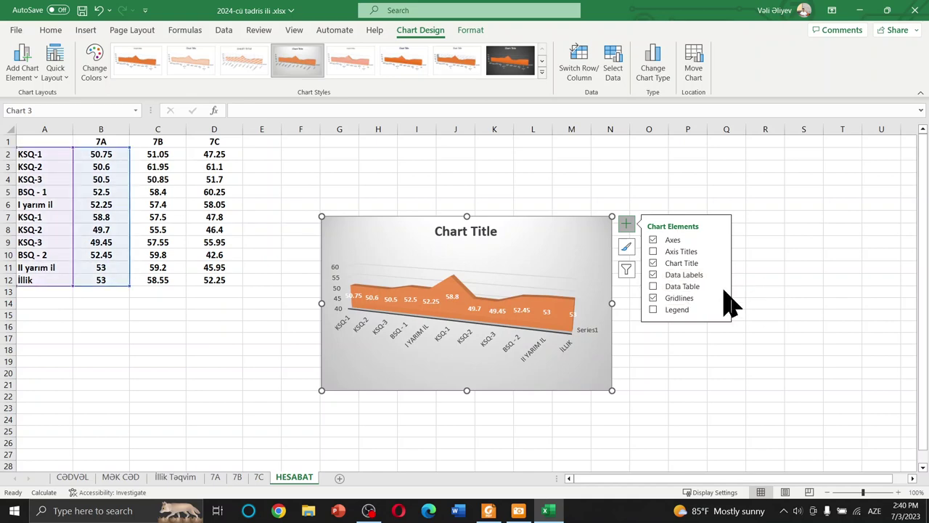
left_click(759, 230)
- Enlarge the chart to span from row 1 and column E down to row 28 and column Q
left_click(439, 268)
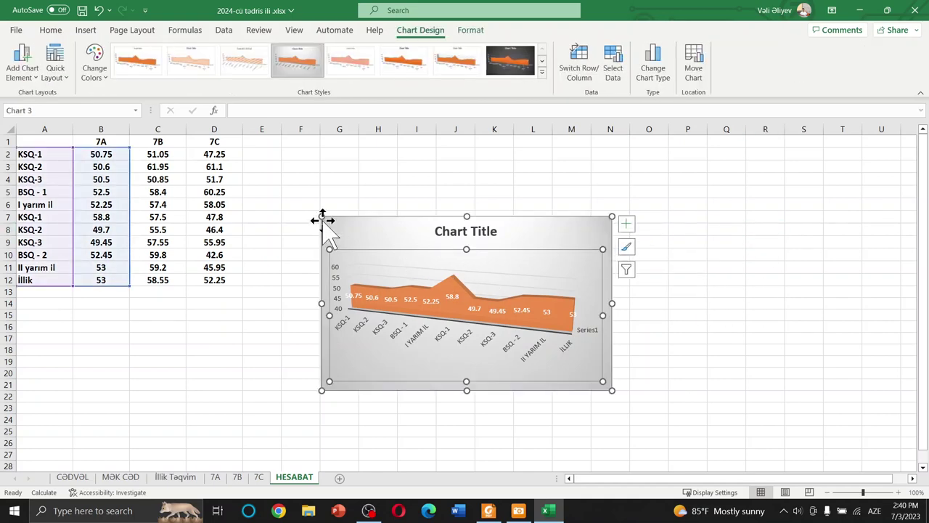
left_click_drag(321, 216, 237, 120)
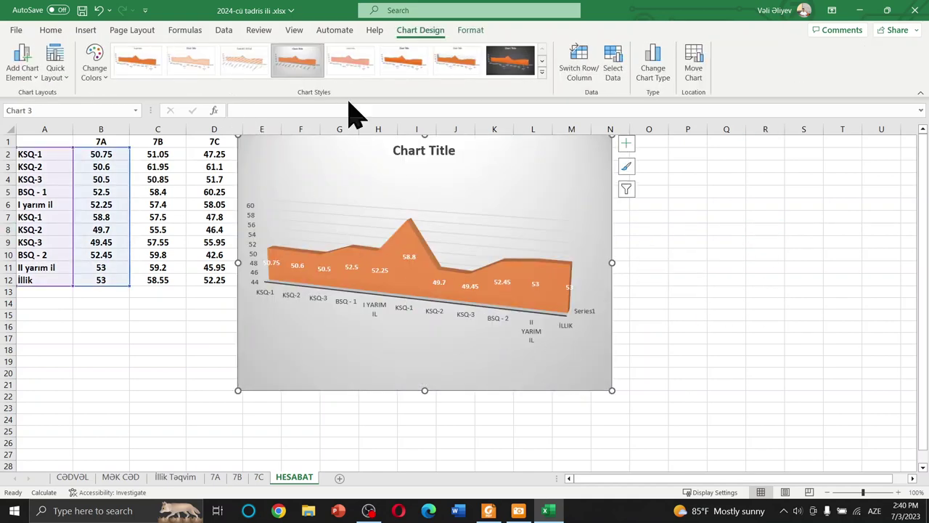
left_click_drag(612, 391, 766, 465)
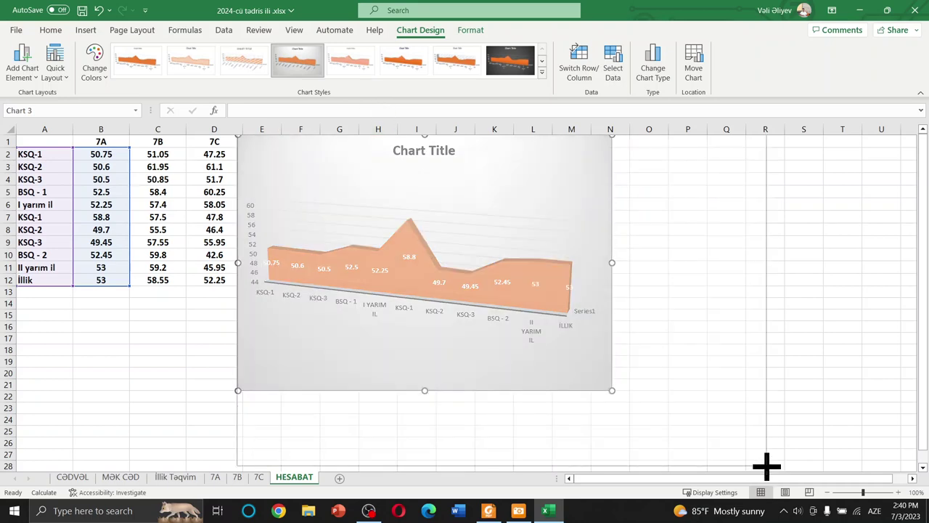
left_click(853, 326)
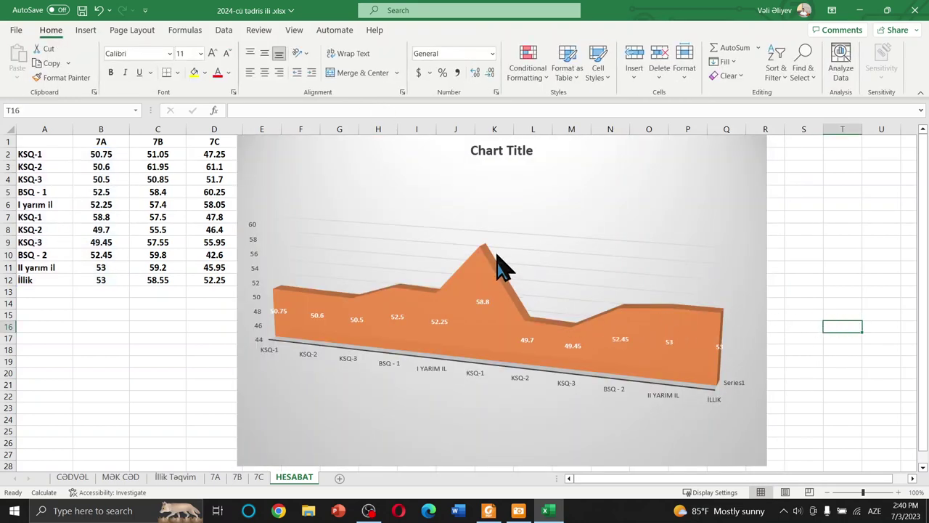
left_click(506, 331)
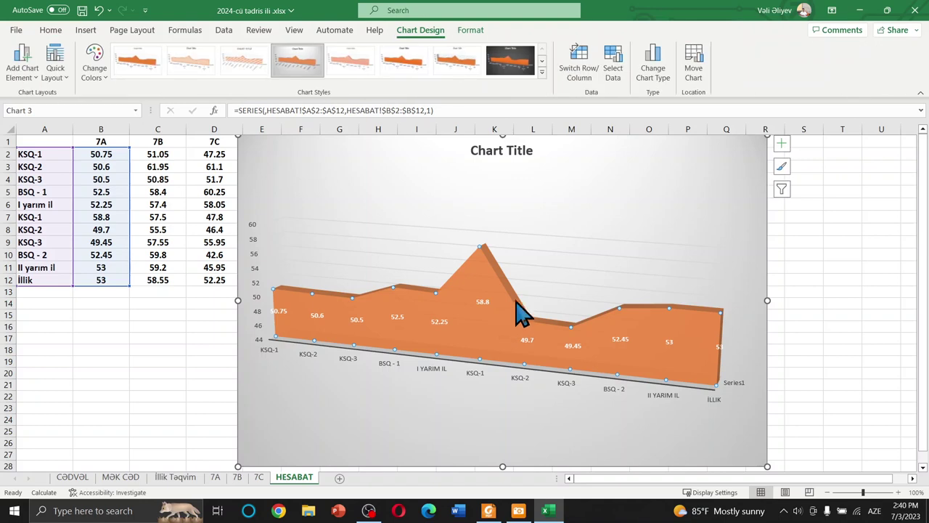
- Apply the hatched light-orange chart style (Style 3) to the 7A area chart
left_click(782, 167)
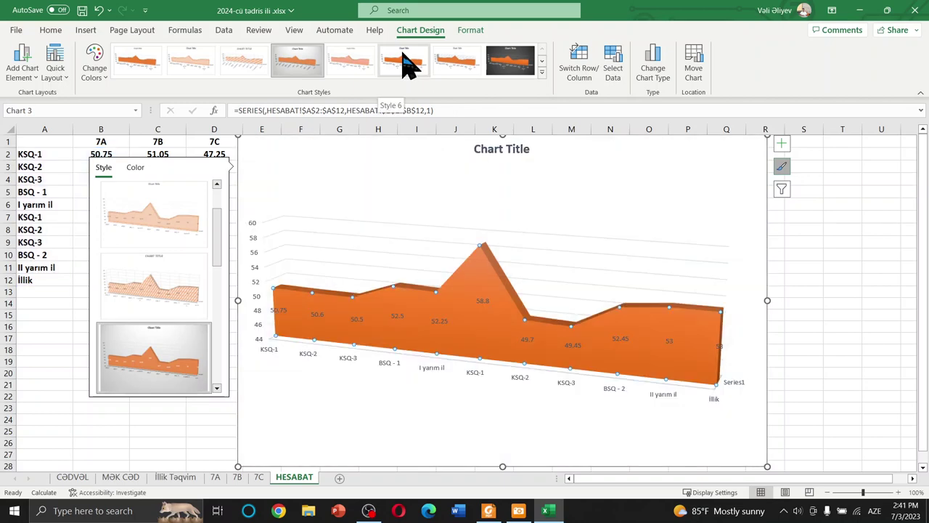
left_click(239, 64)
left_click(773, 305)
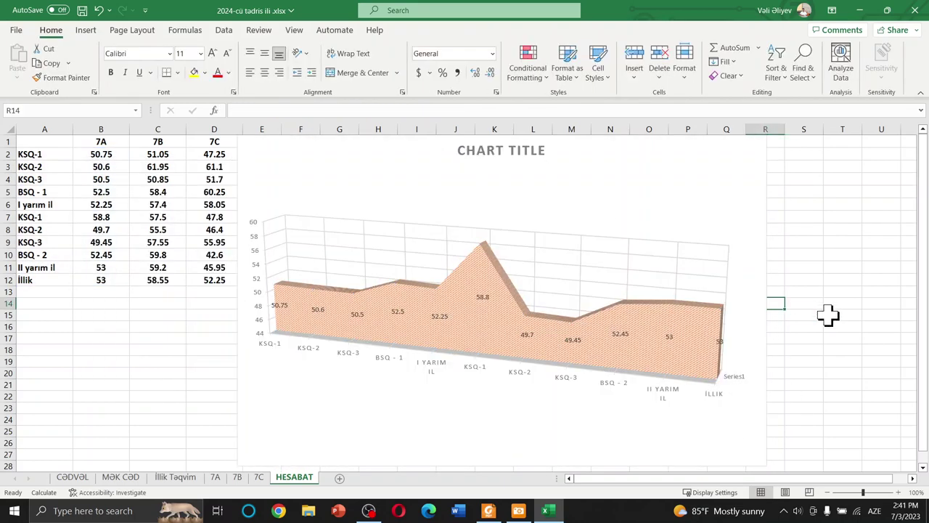
left_click(669, 335)
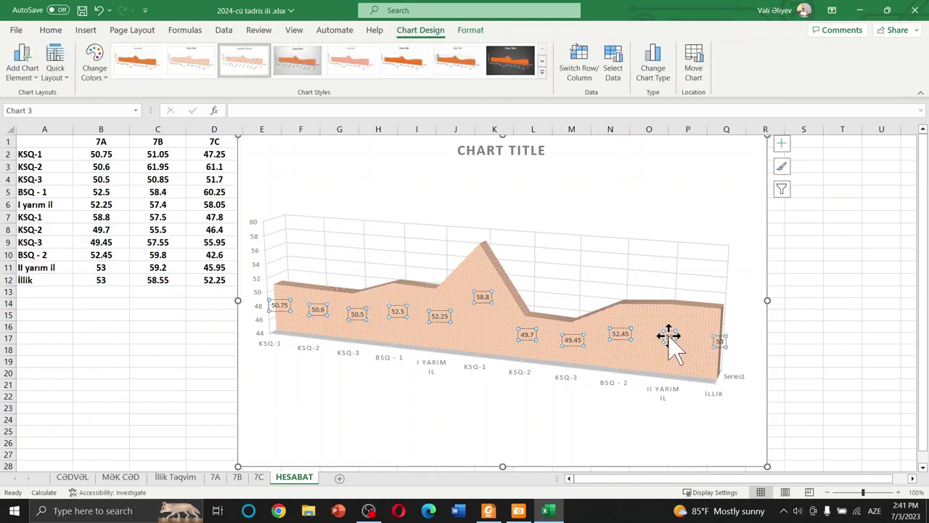
left_click(812, 315)
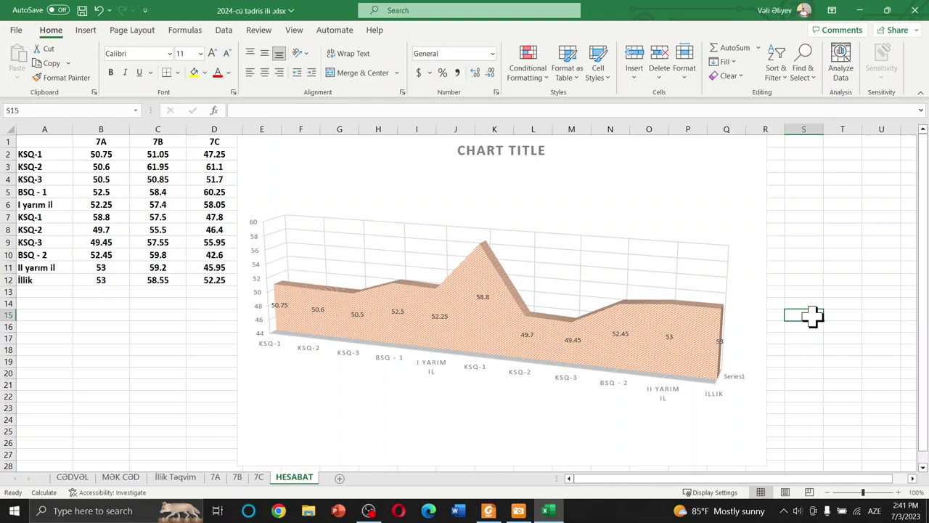